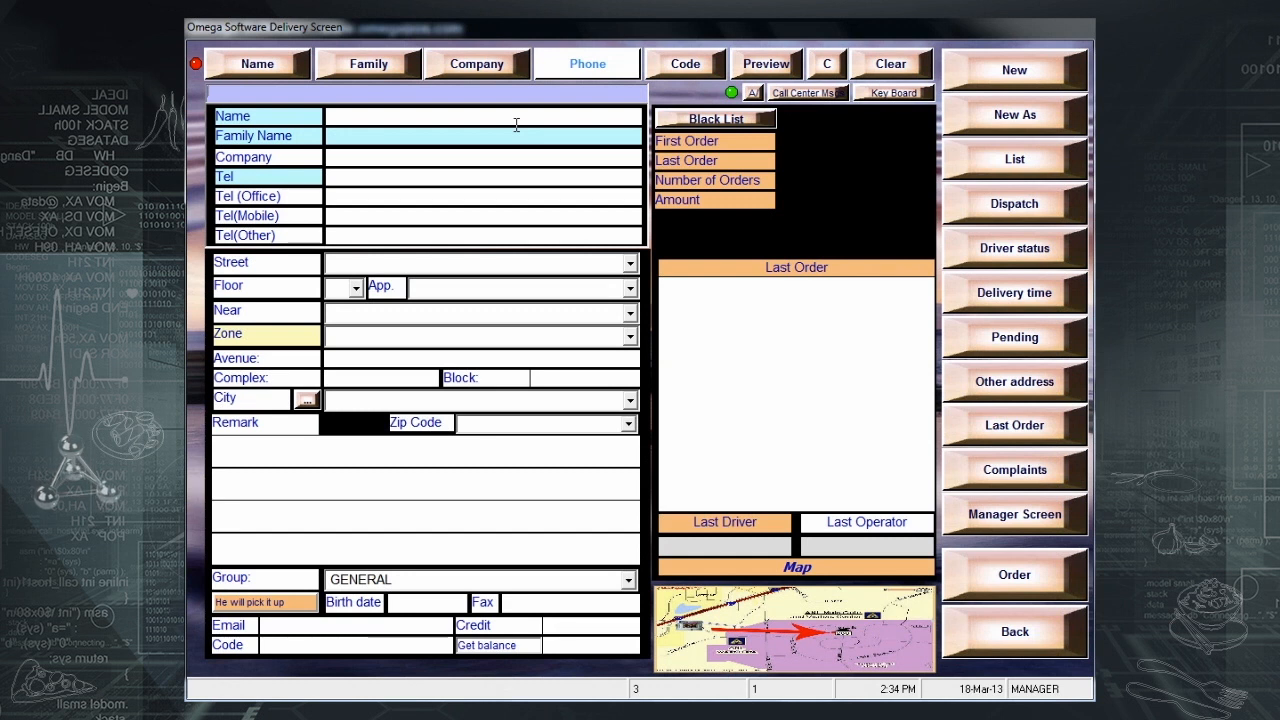
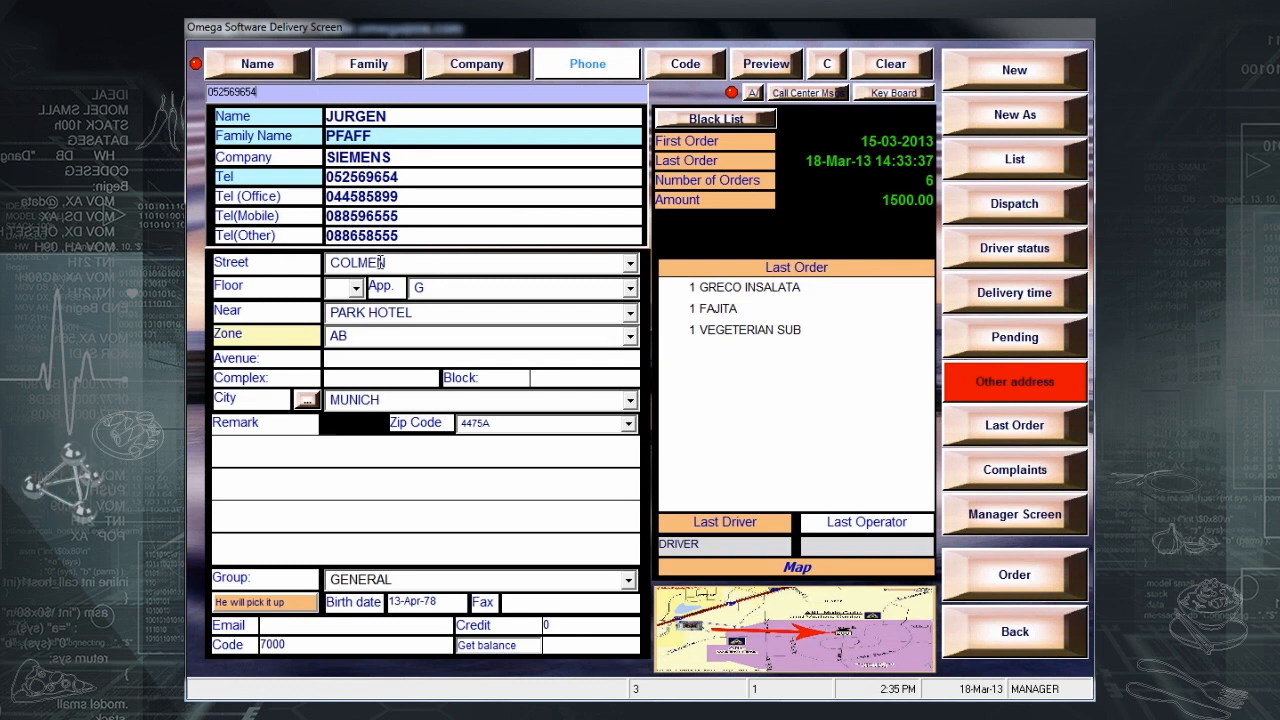
# - Find the customer by phone number, set floor 1, and show the last operator's order
pyautogui.click(342, 288)
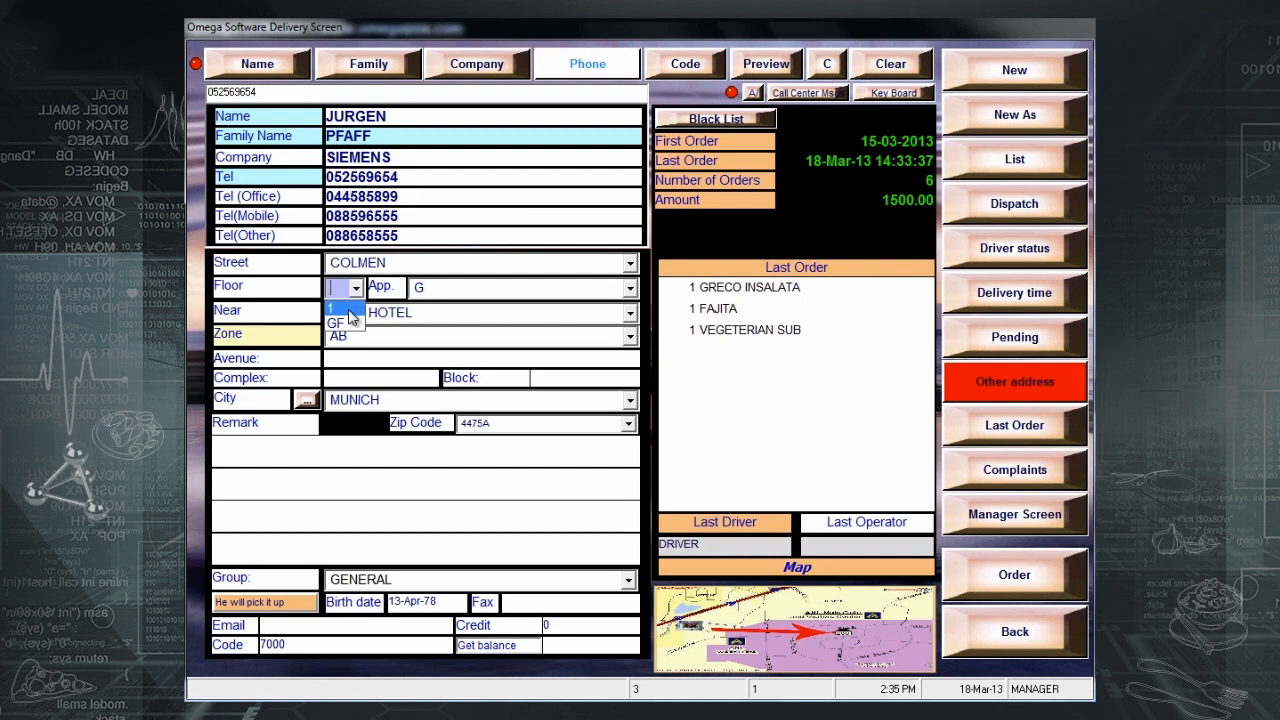
pyautogui.click(348, 310)
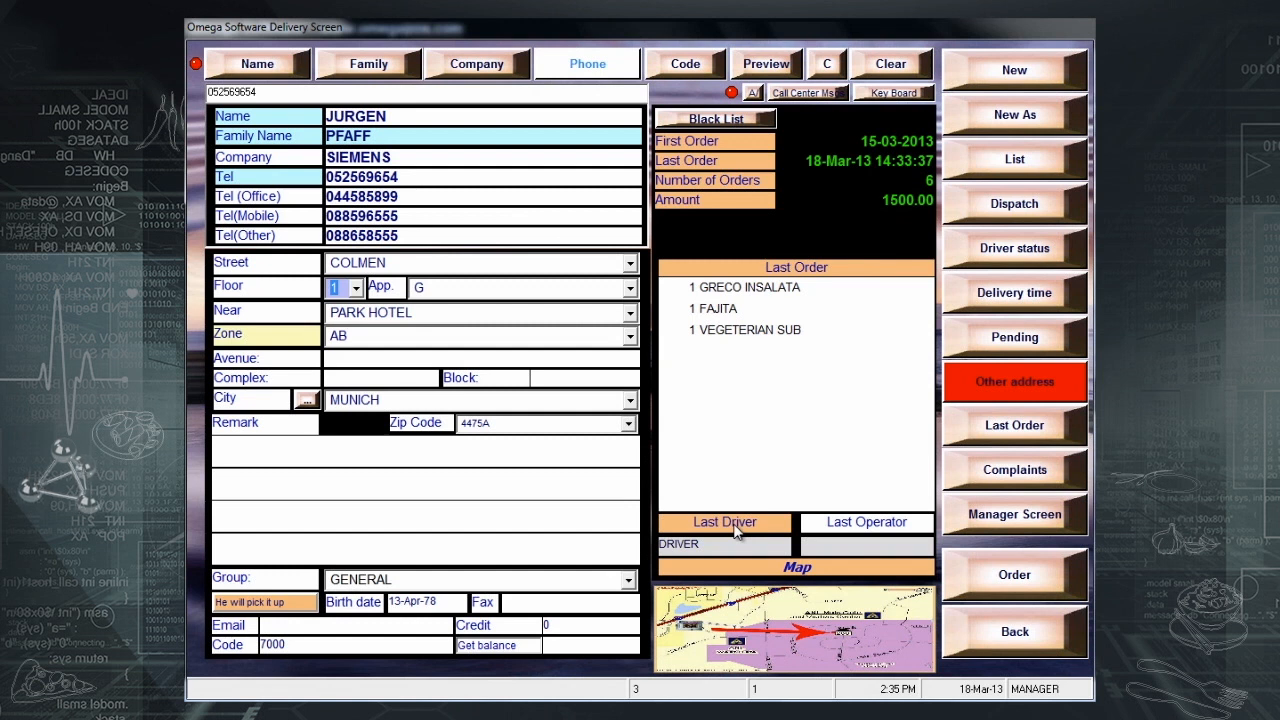
pyautogui.click(846, 530)
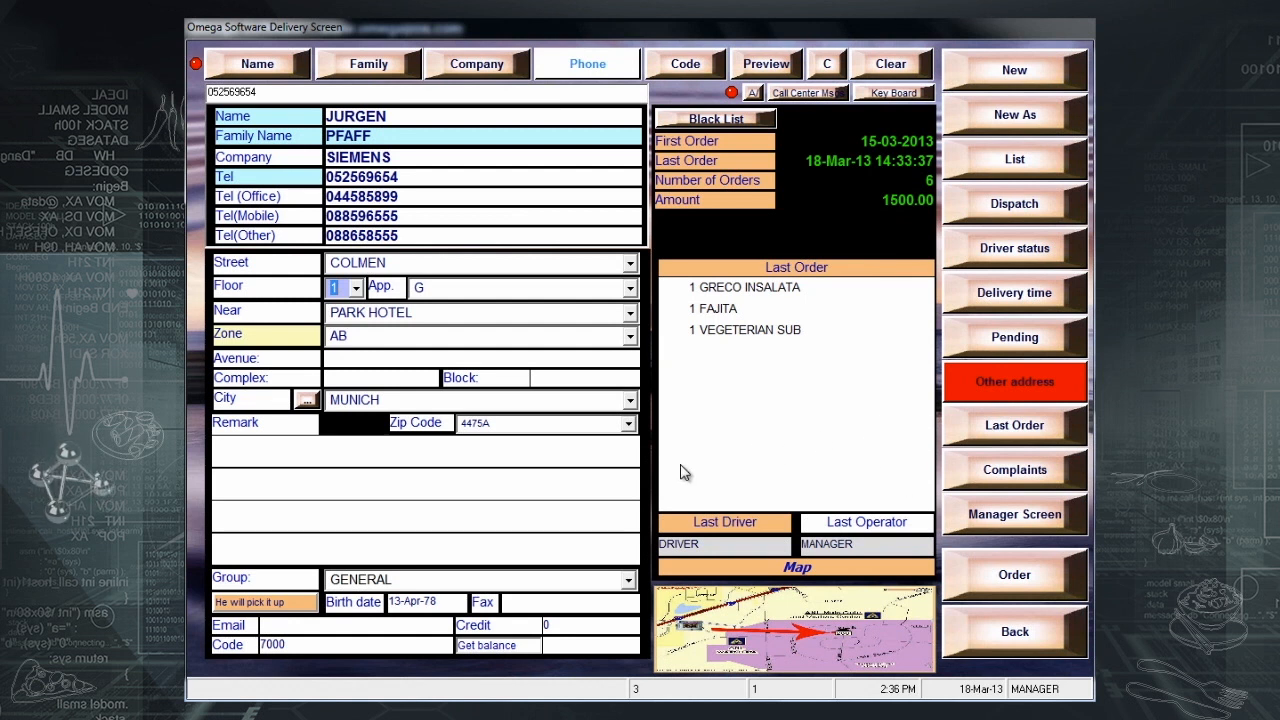
# - Write the remark 'No onion' and review the customer's other saved addresses
pyautogui.click(529, 449)
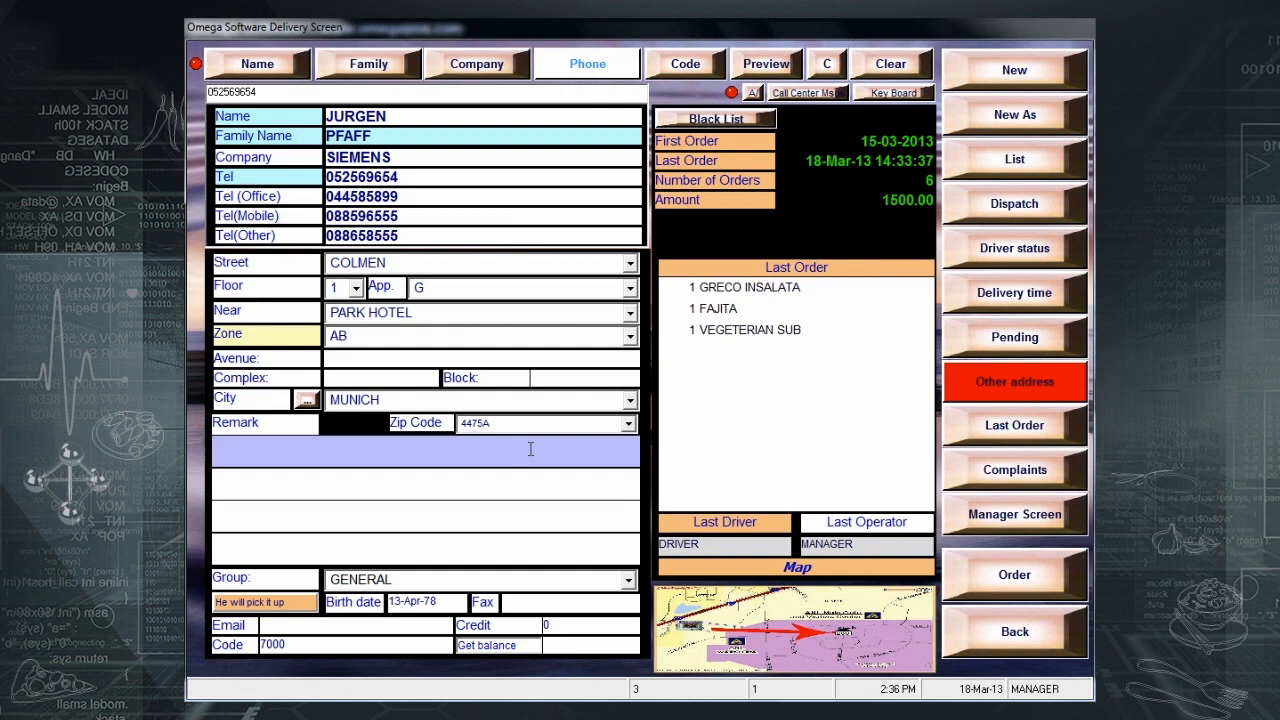
pyautogui.write('N')
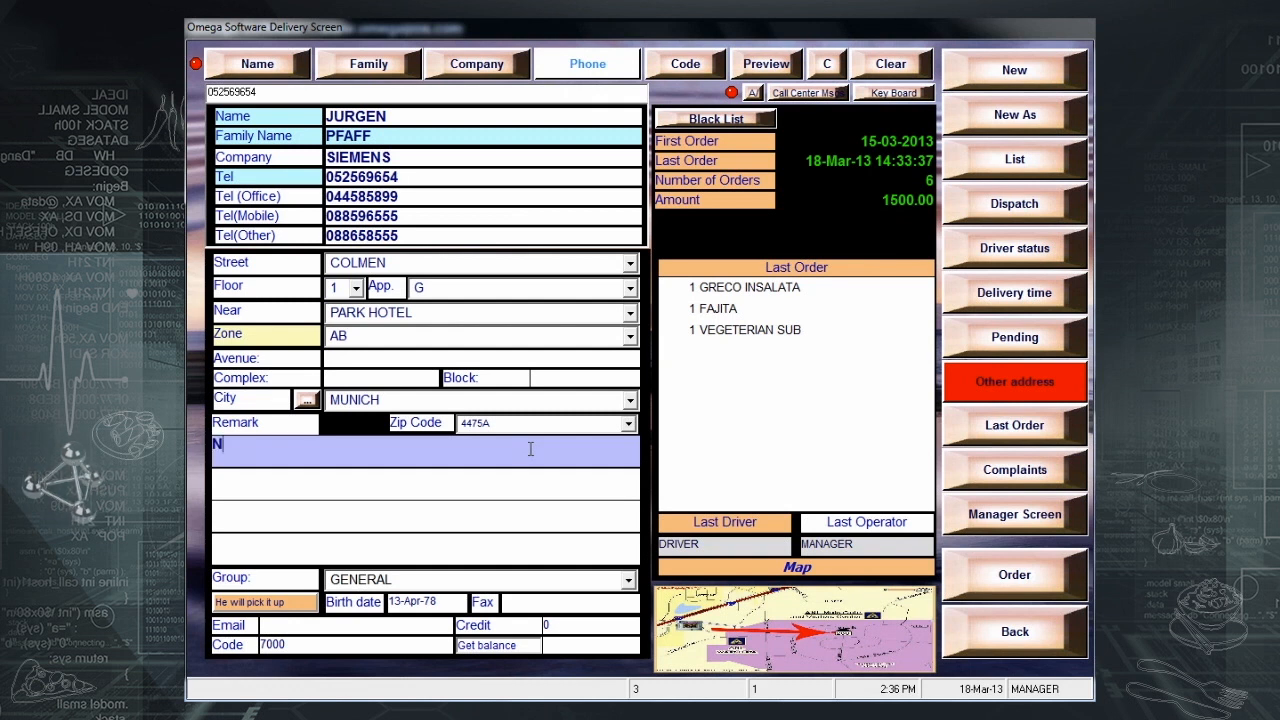
pyautogui.write('o onion')
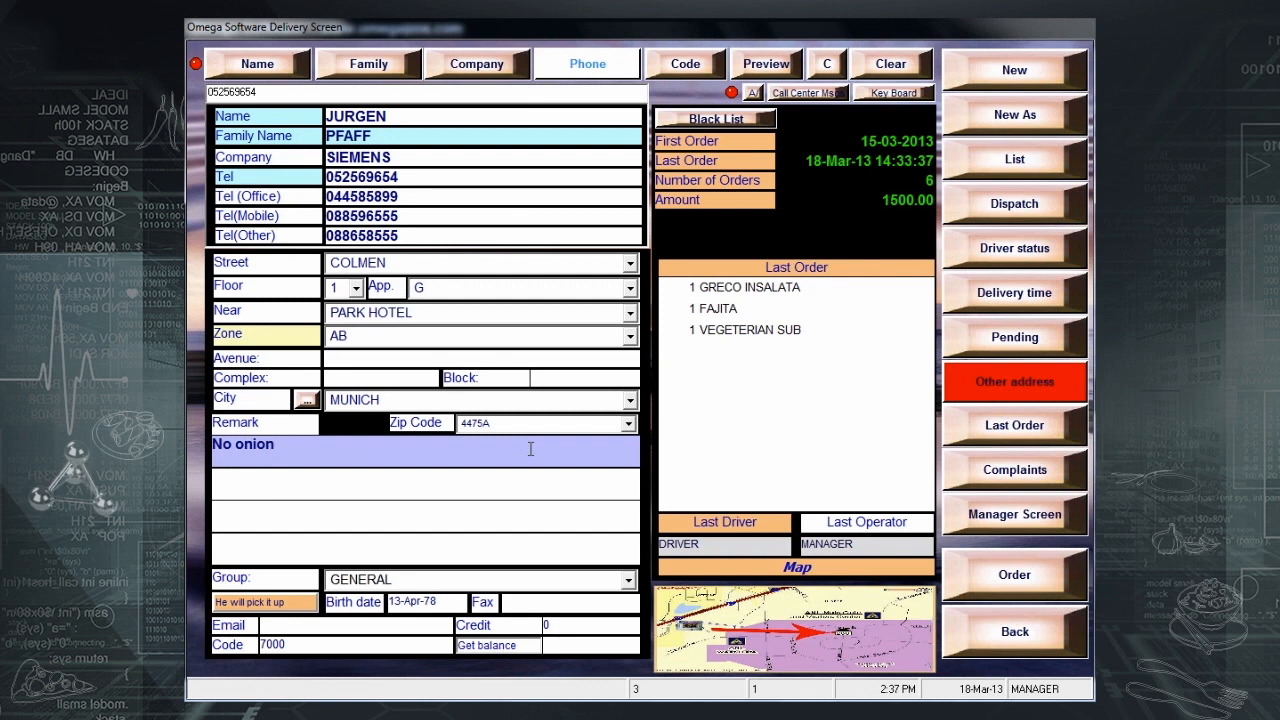
pyautogui.click(975, 388)
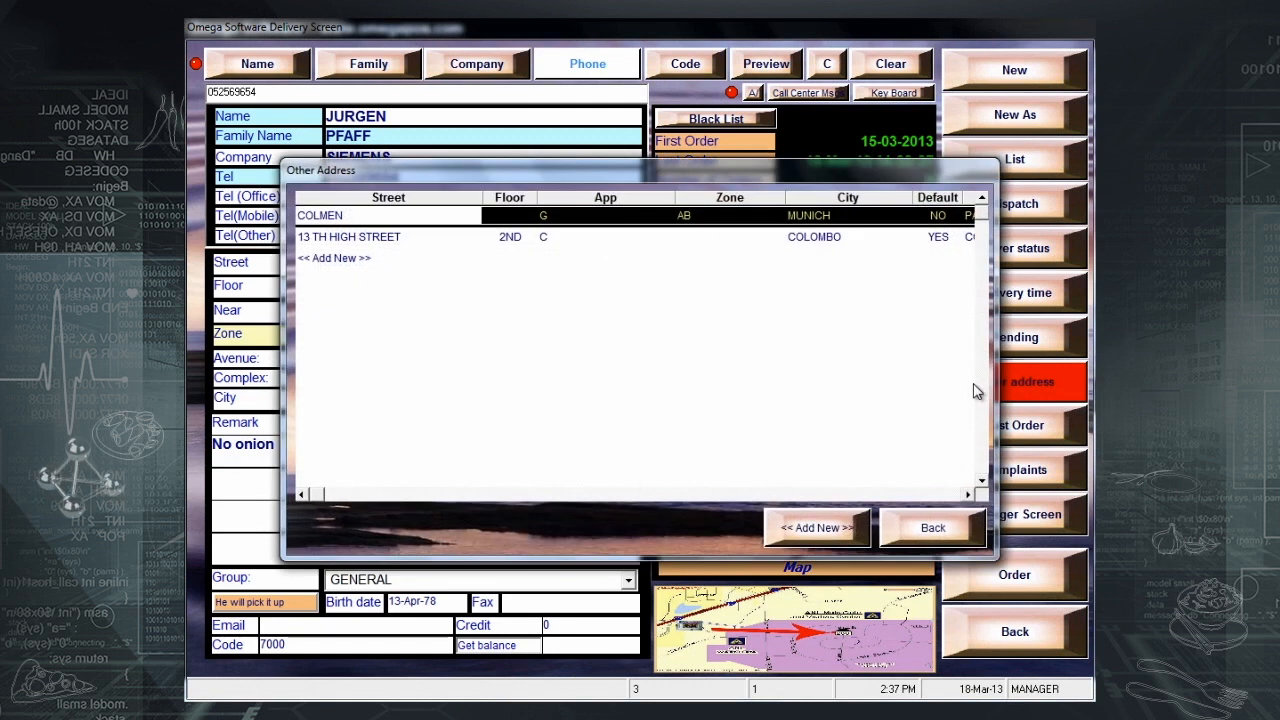
pyautogui.click(918, 533)
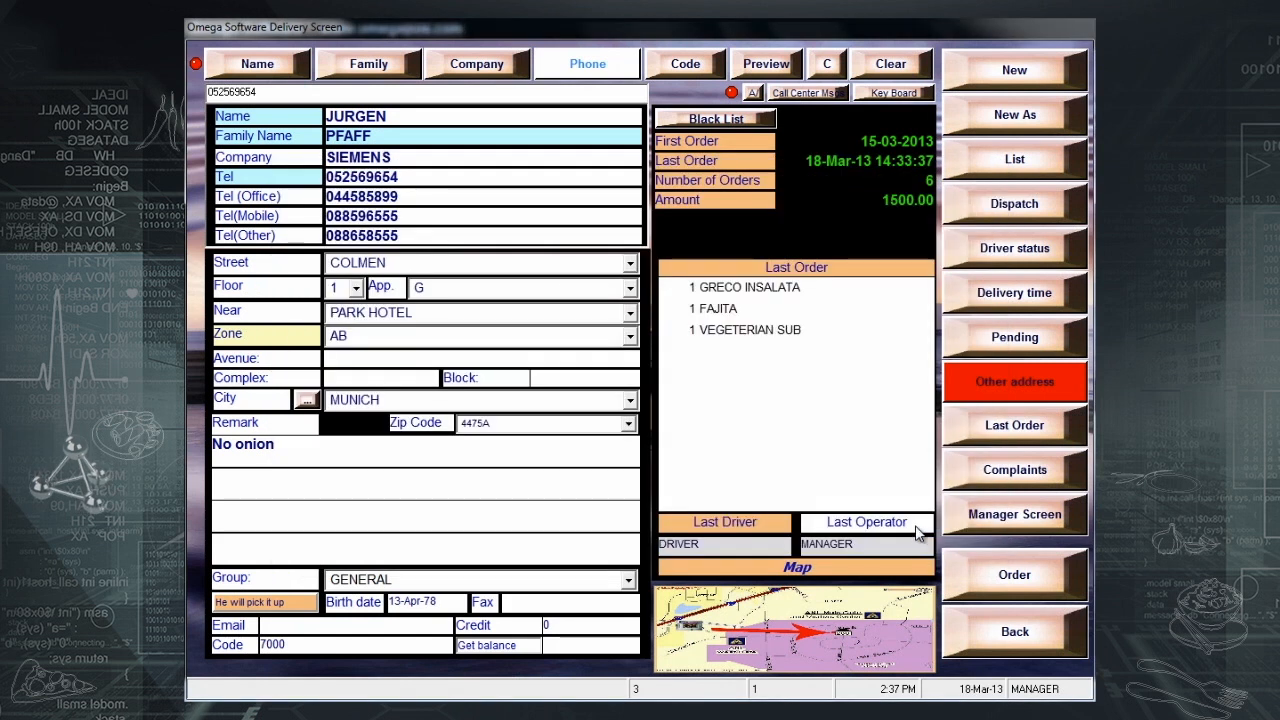
# - Order a Steak Sub, Vegeterian Sub and Orange Juice, then print the 330.00 bill
pyautogui.click(1025, 578)
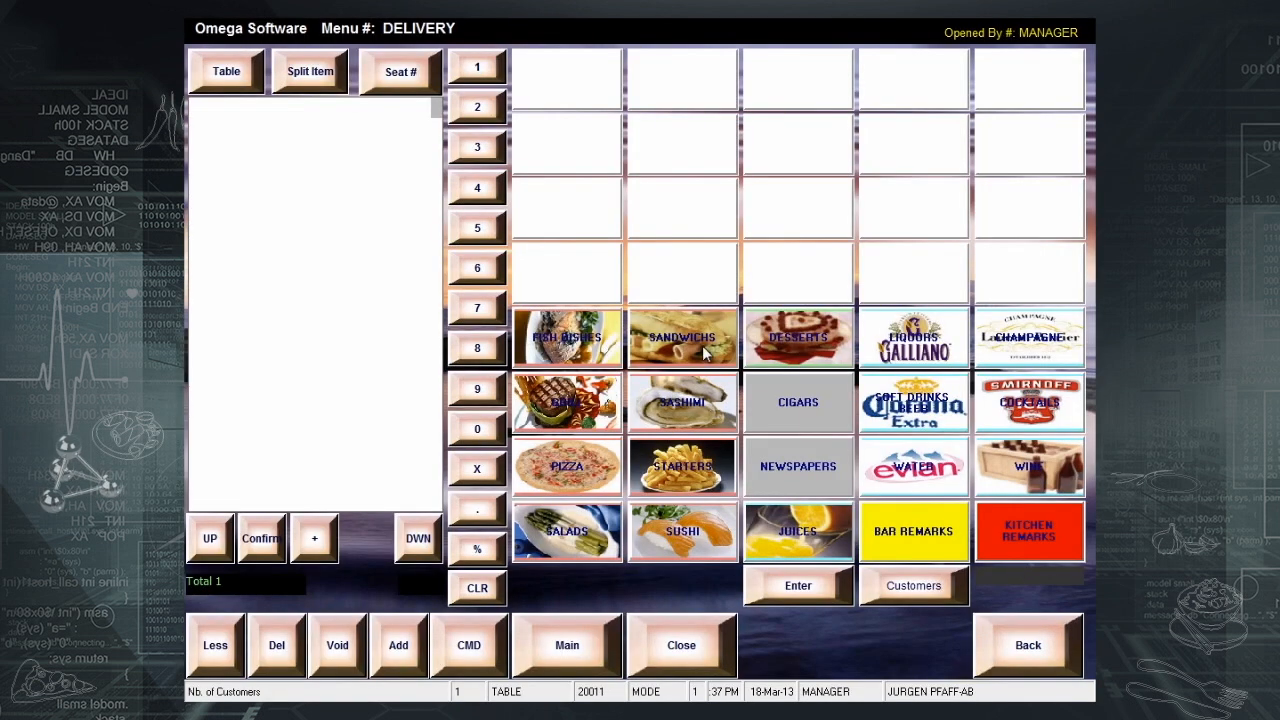
pyautogui.click(704, 351)
pyautogui.click(686, 146)
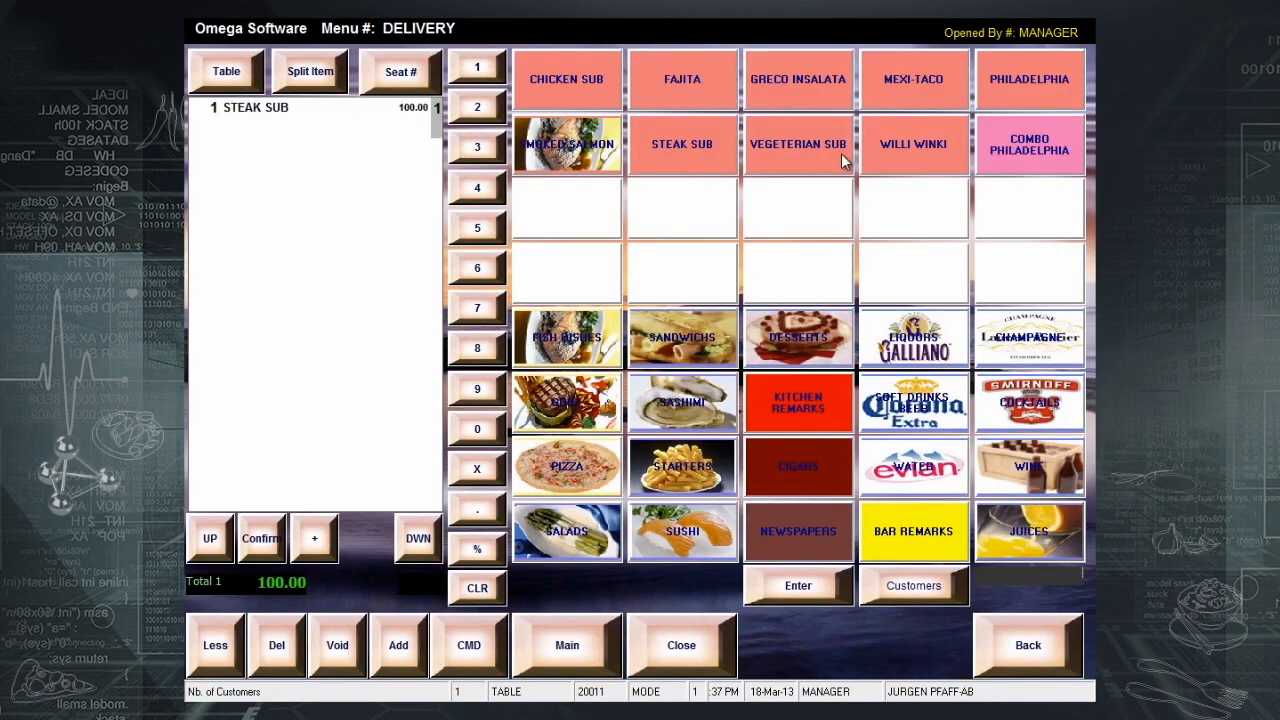
pyautogui.click(842, 153)
pyautogui.click(1016, 548)
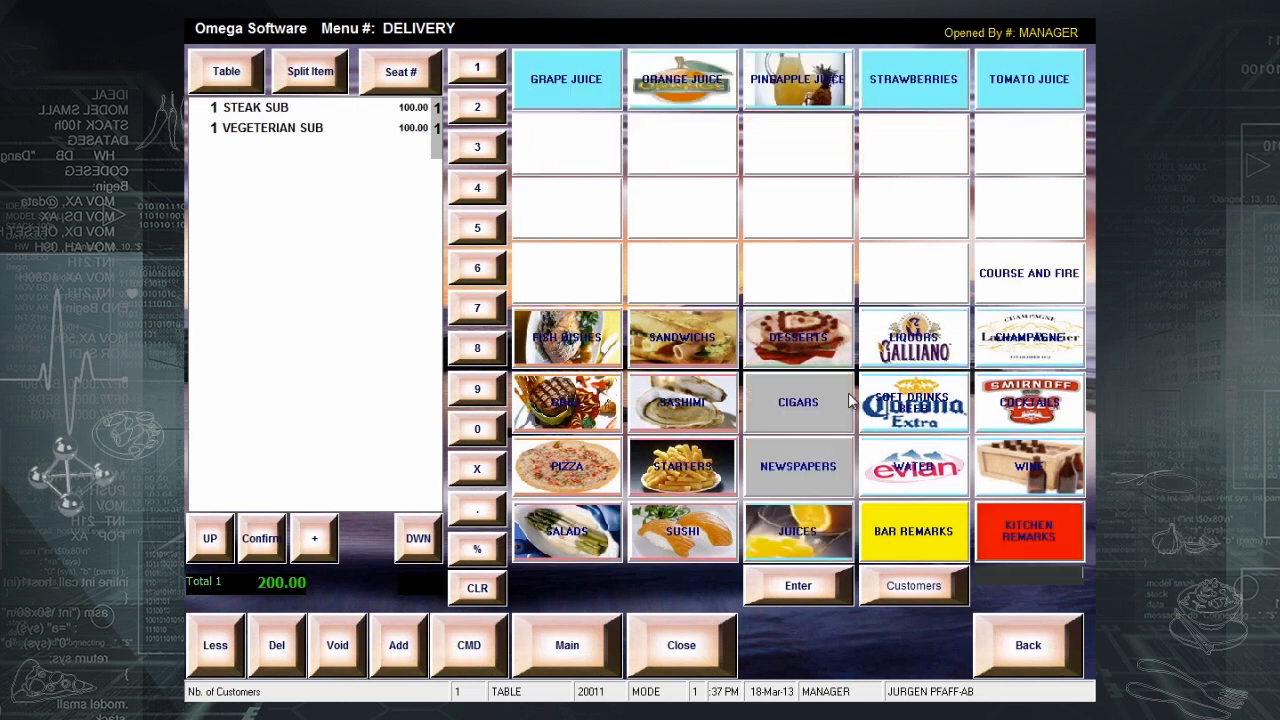
pyautogui.click(680, 100)
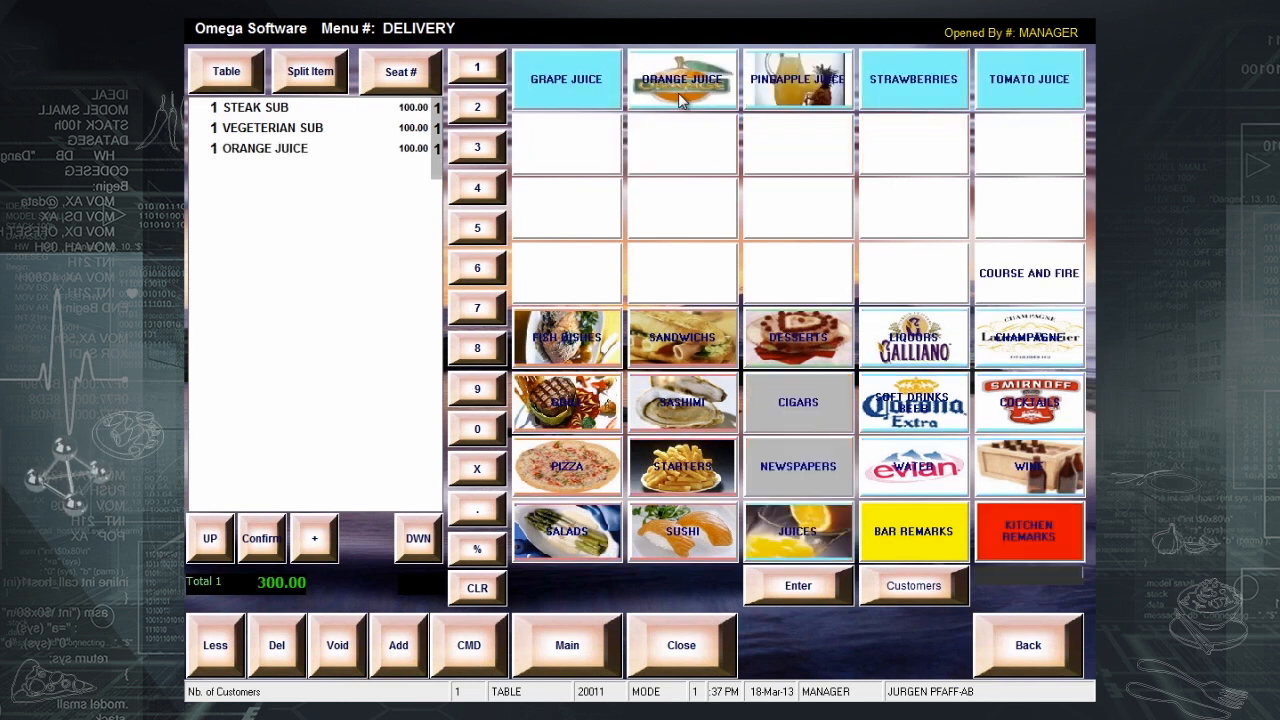
pyautogui.click(683, 647)
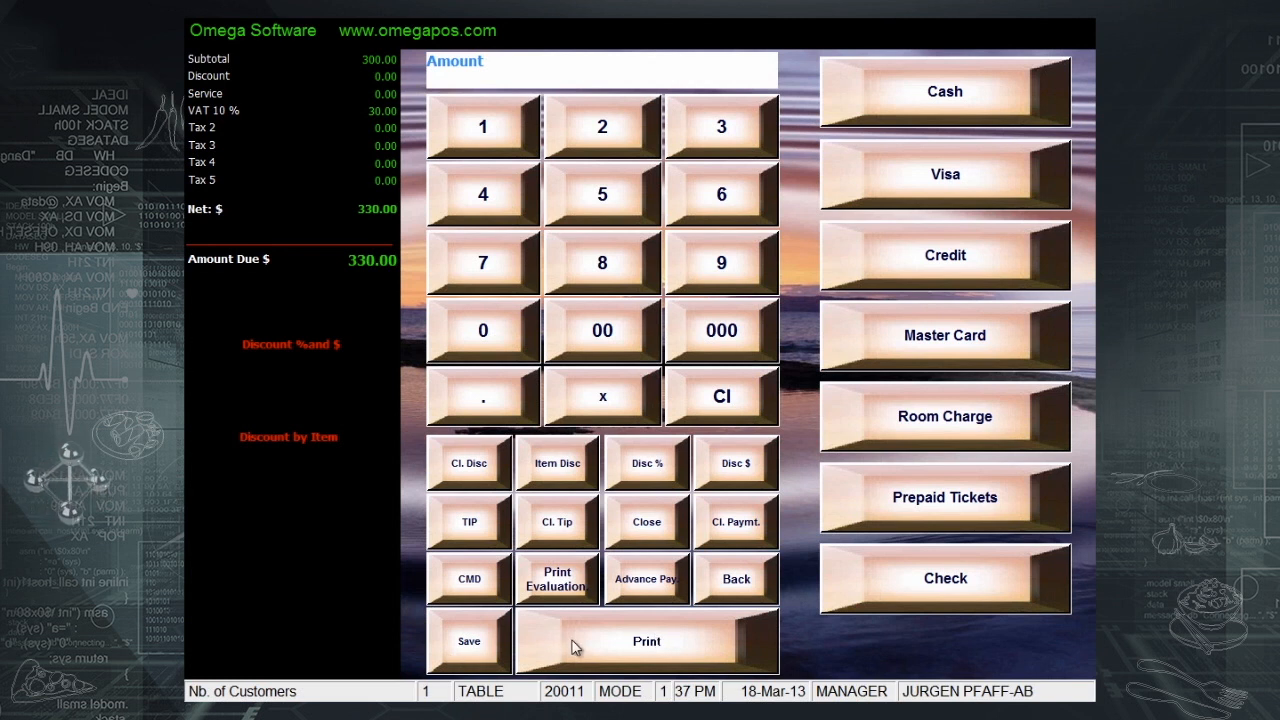
pyautogui.click(605, 645)
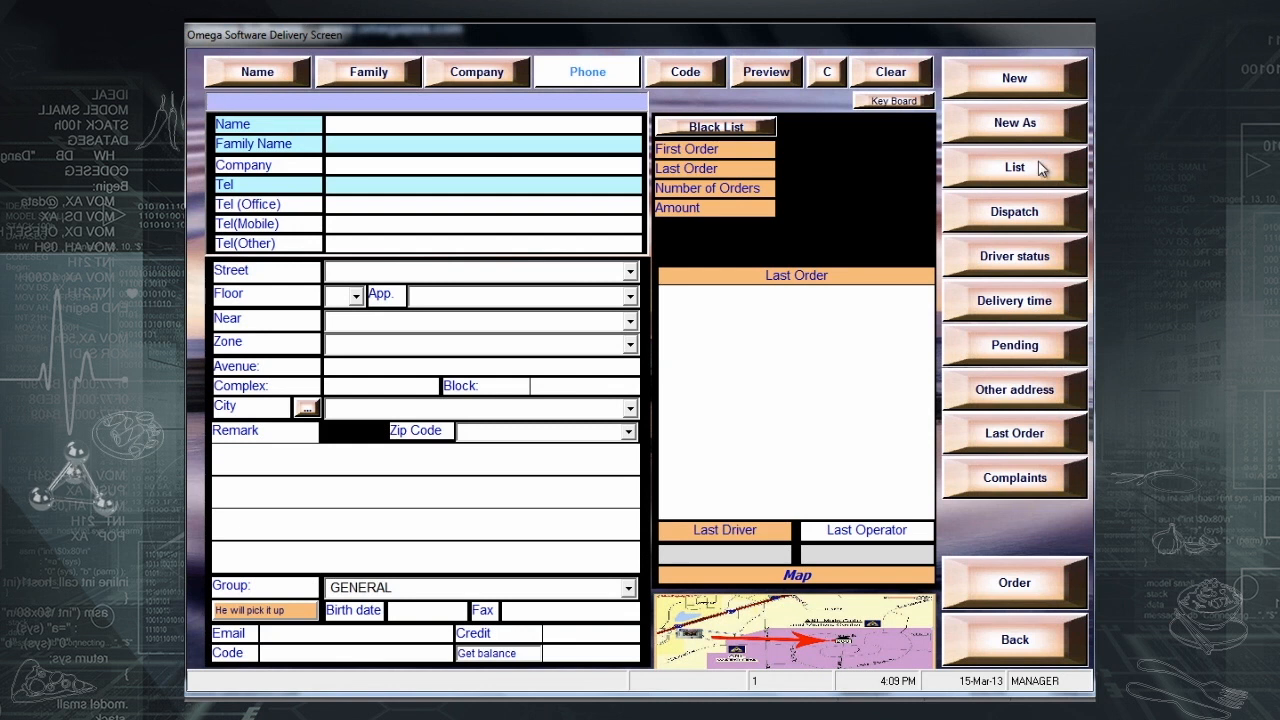
# - Search for the caller's phone number and start a new customer record
pyautogui.click(575, 82)
pyautogui.click(546, 450)
pyautogui.click(637, 386)
pyautogui.click(650, 283)
pyautogui.click(650, 283)
pyautogui.click(650, 283)
pyautogui.click(650, 283)
pyautogui.click(650, 283)
pyautogui.click(650, 283)
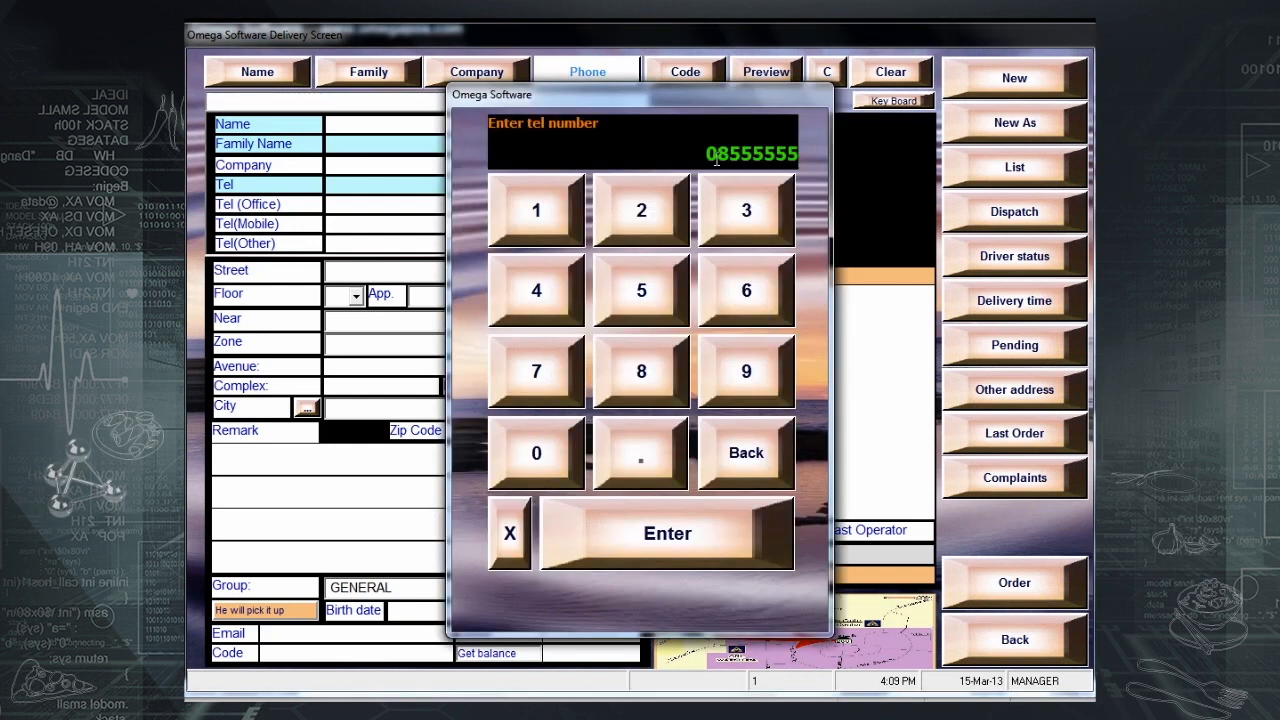
pyautogui.click(693, 541)
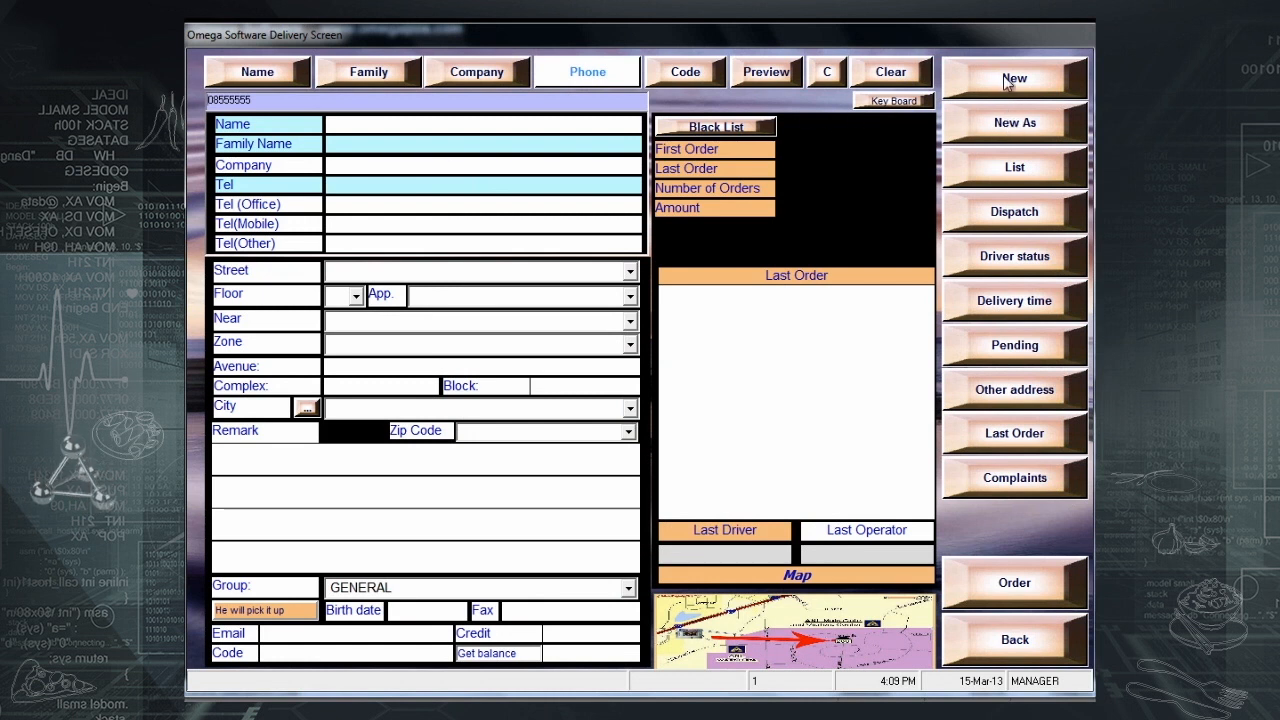
pyautogui.click(1004, 77)
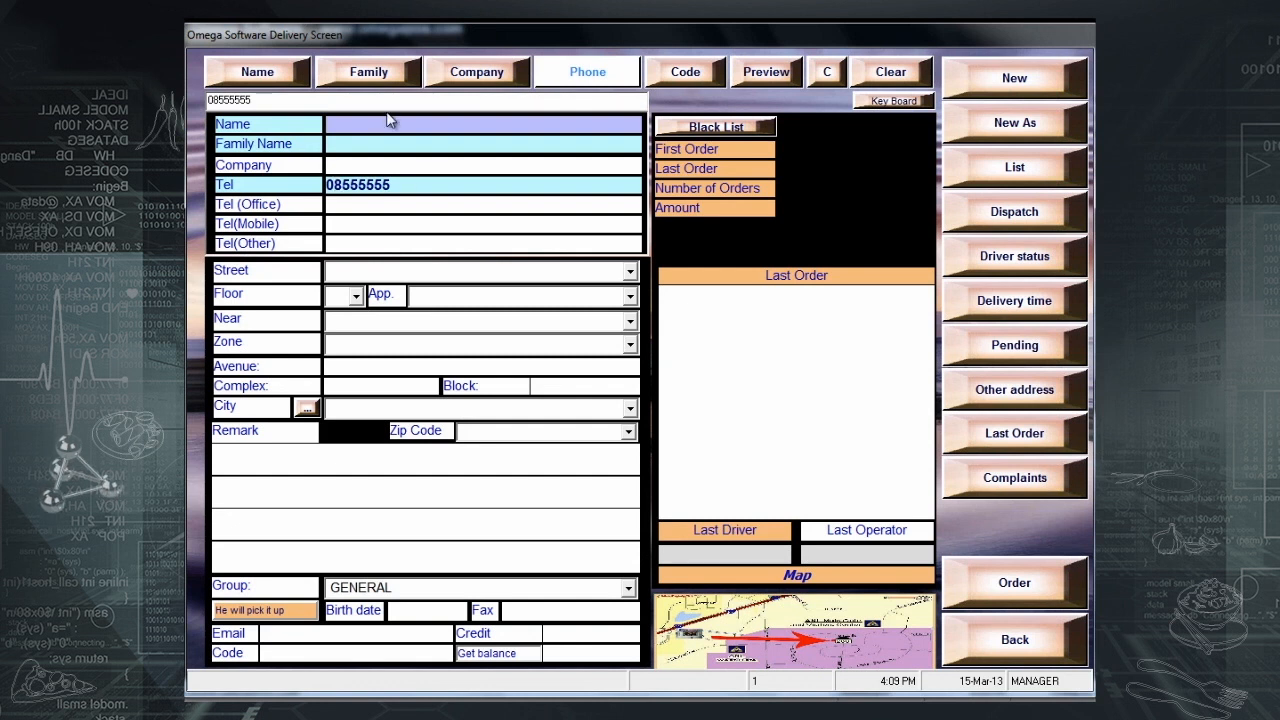
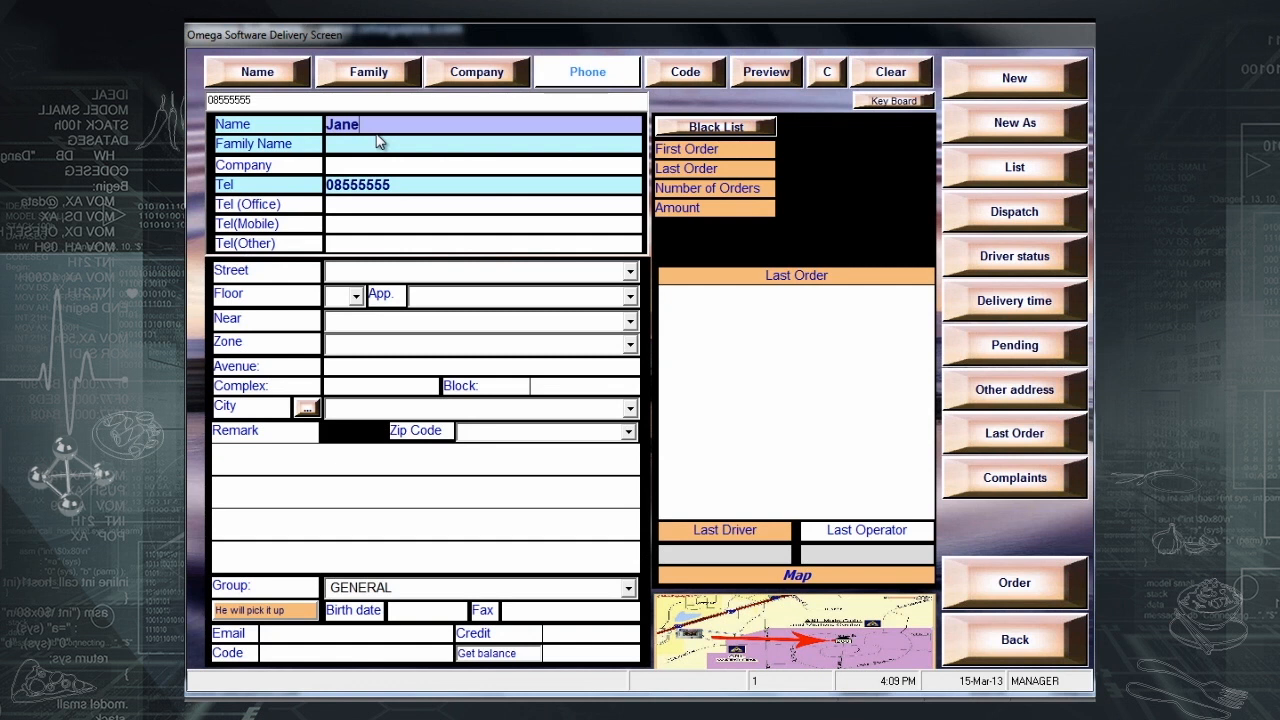
# - Fill in the customer's first and family name, company Omega and office phone
pyautogui.click(378, 143)
pyautogui.press('Tab')
pyautogui.write('Omega')
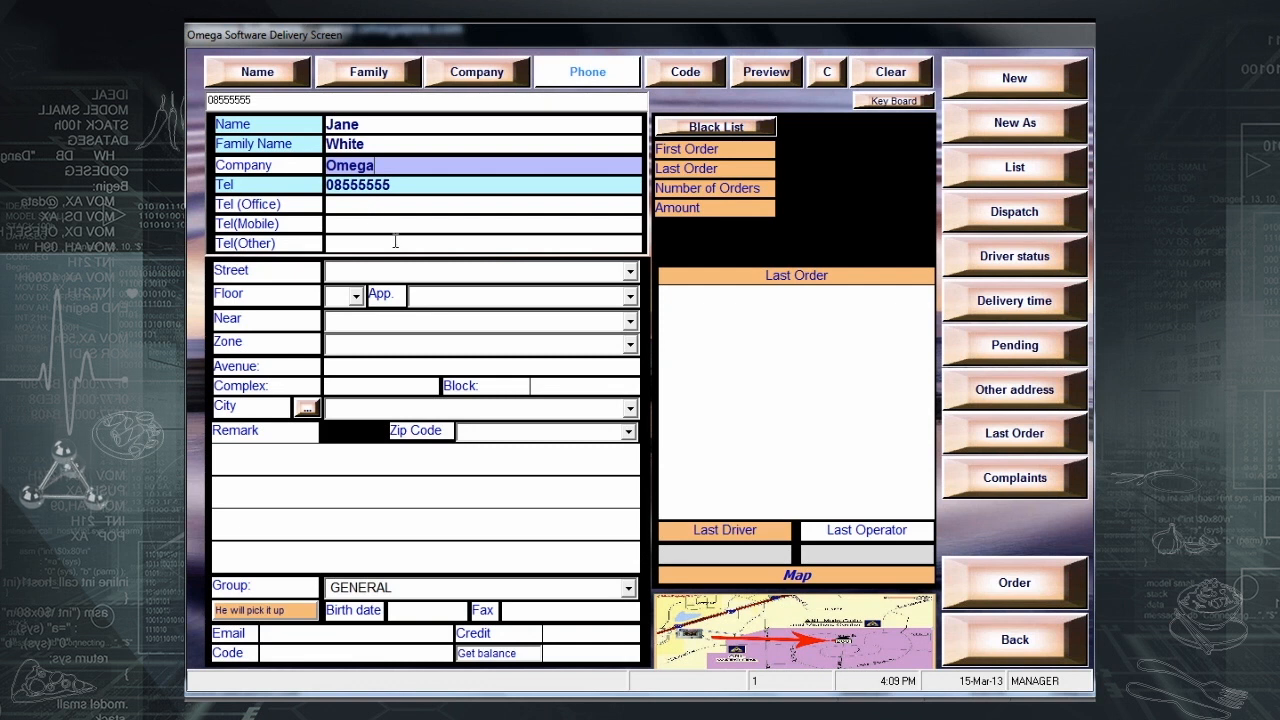
pyautogui.click(357, 204)
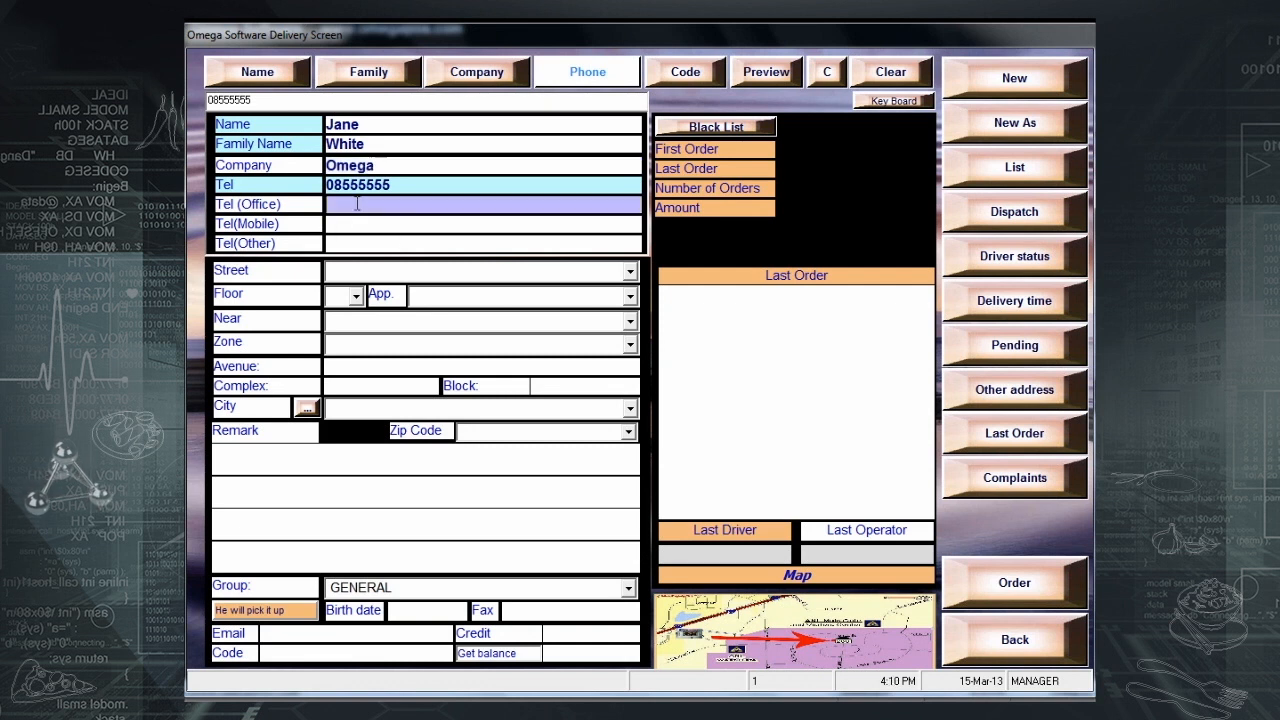
pyautogui.write('01112451')
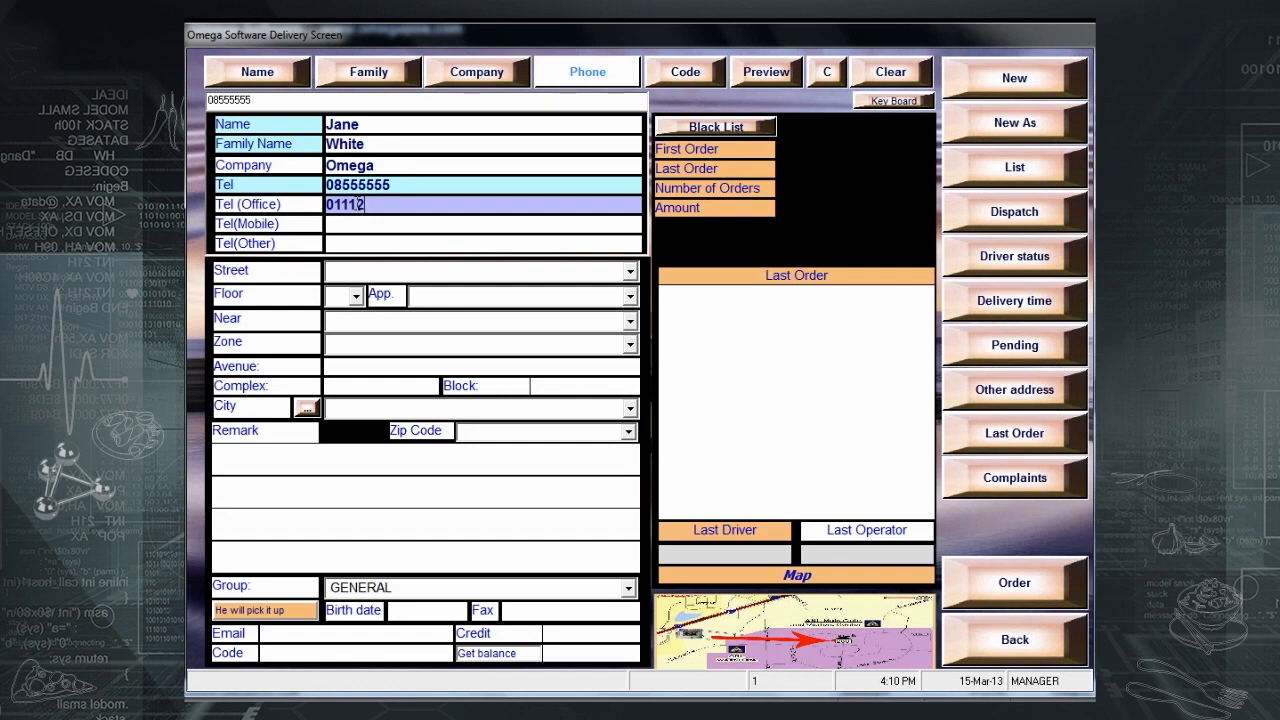
pyautogui.moveTo(393, 205); pyautogui.dragTo(258, 210)
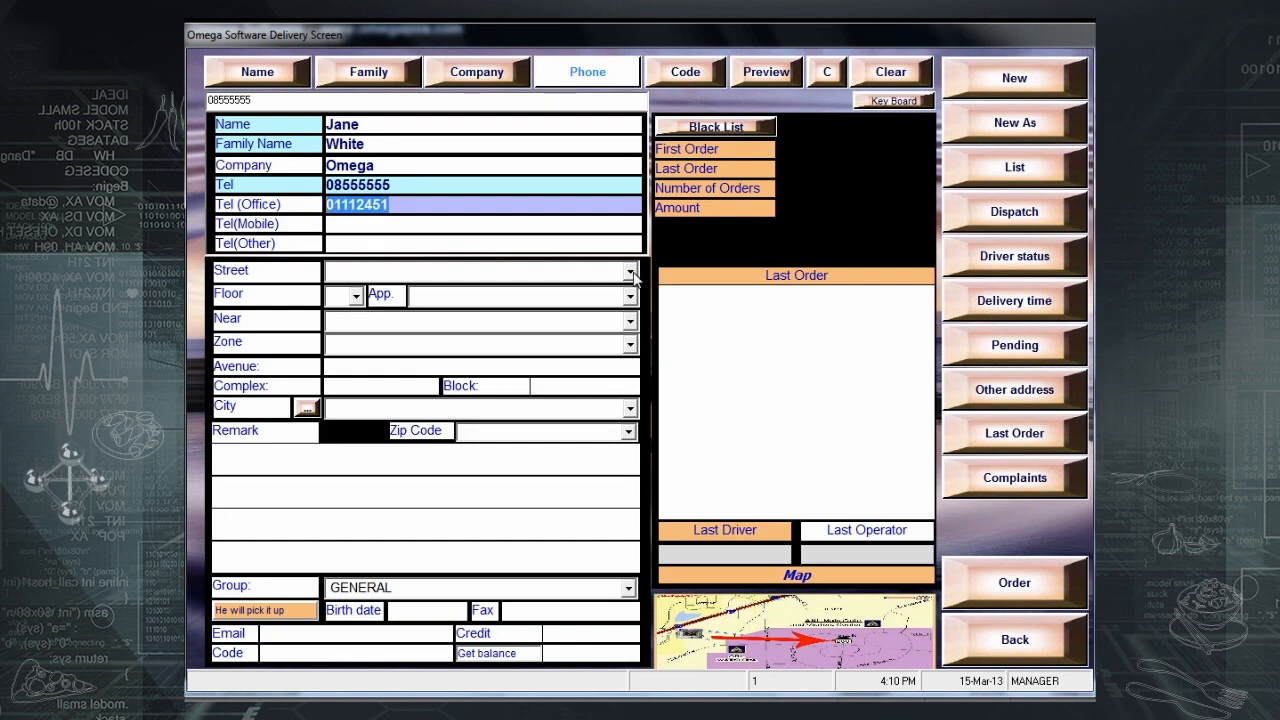
pyautogui.click(305, 410)
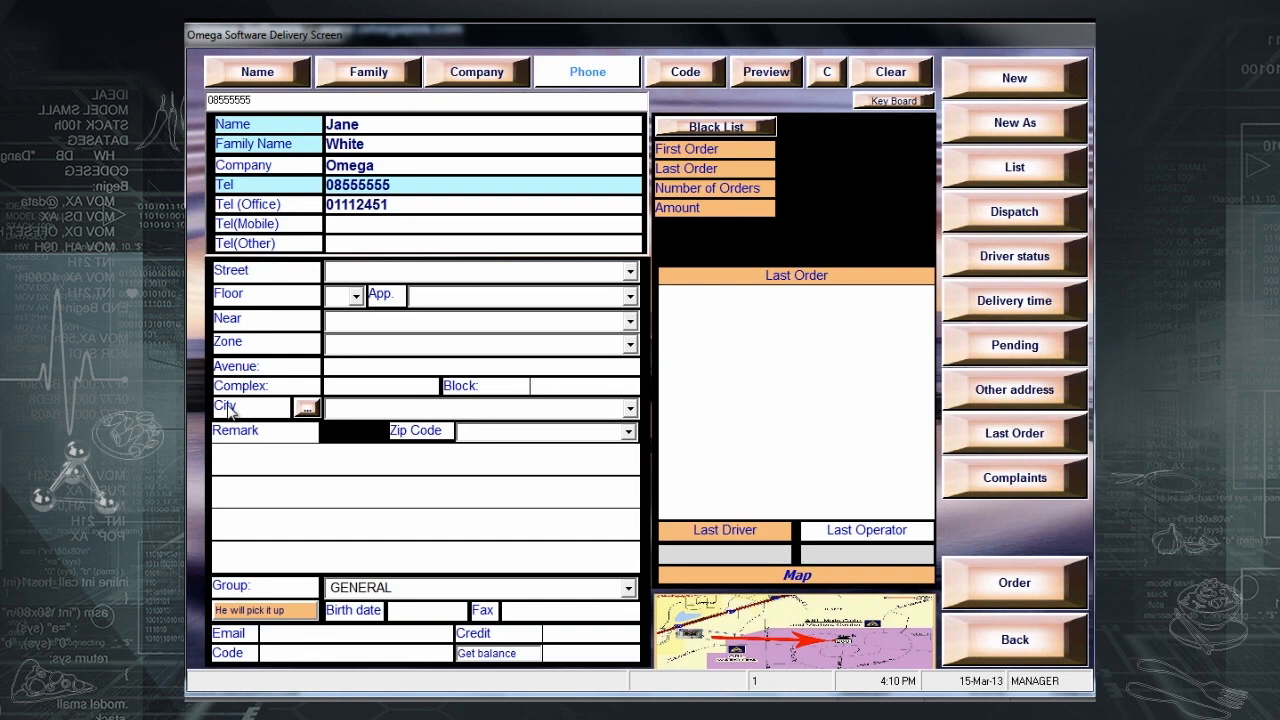
# - Open the street lookup and choose BOSTON as the city
pyautogui.click(307, 410)
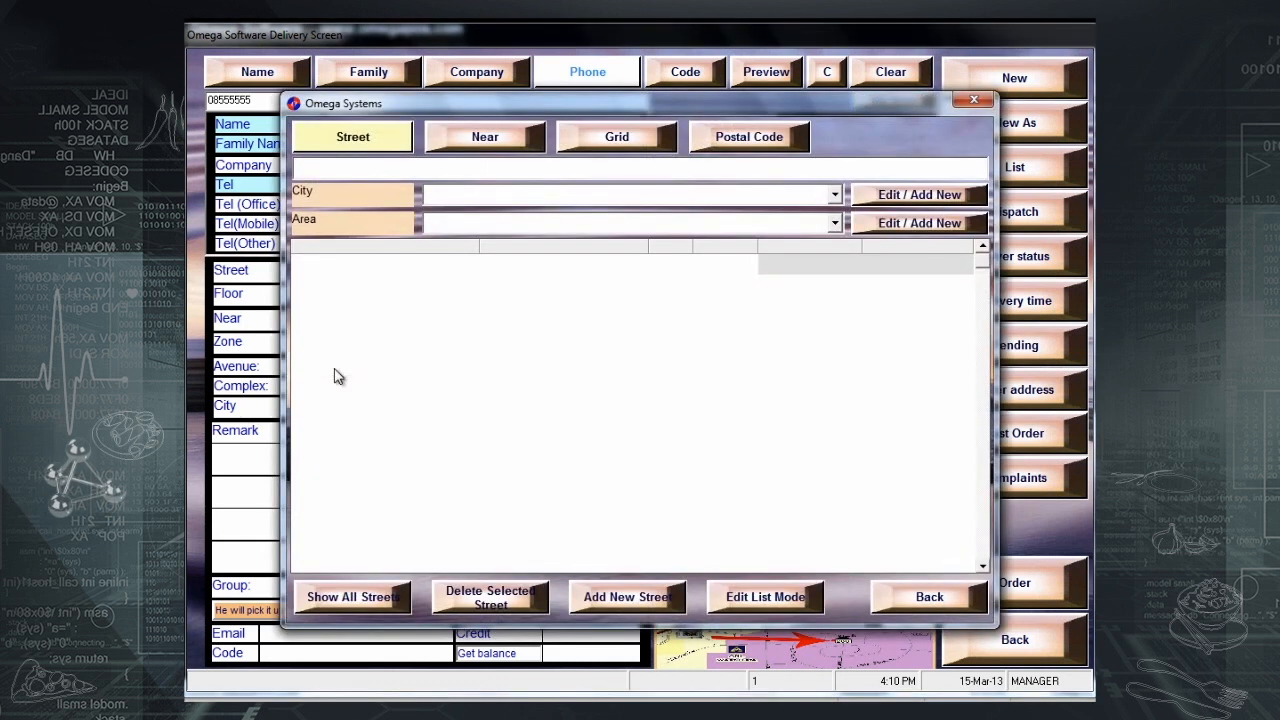
pyautogui.click(832, 196)
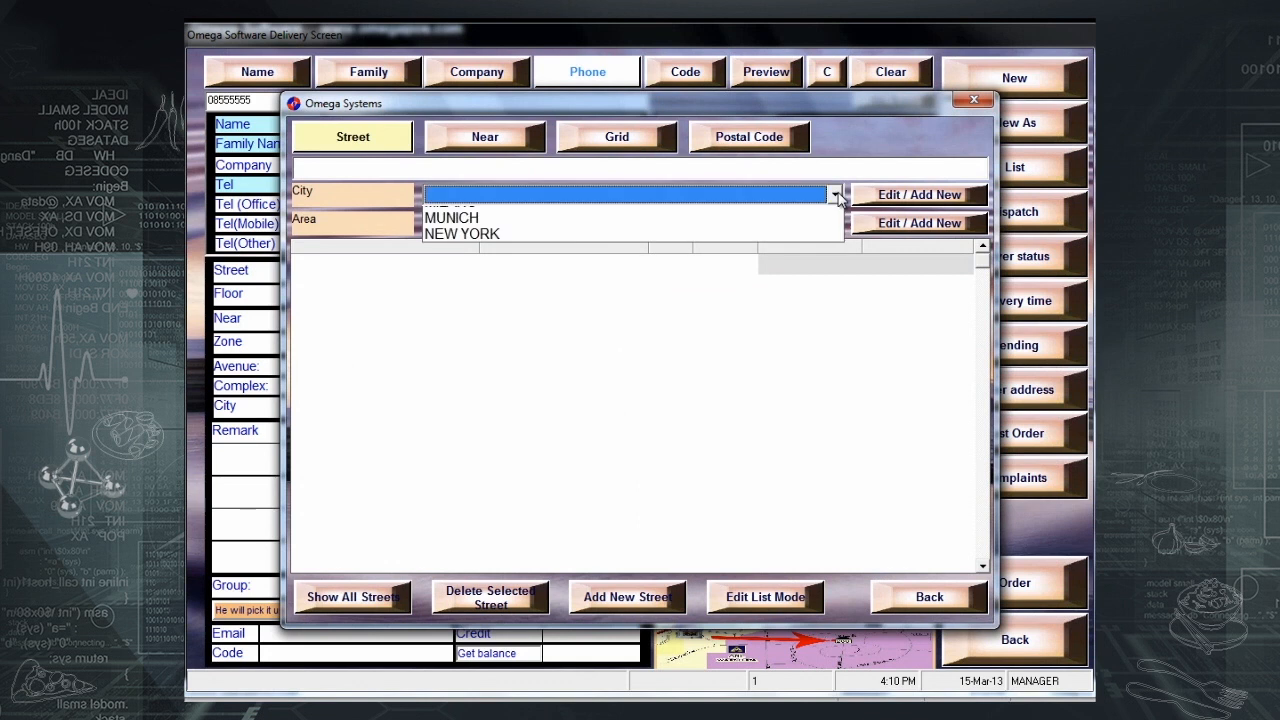
pyautogui.click(792, 216)
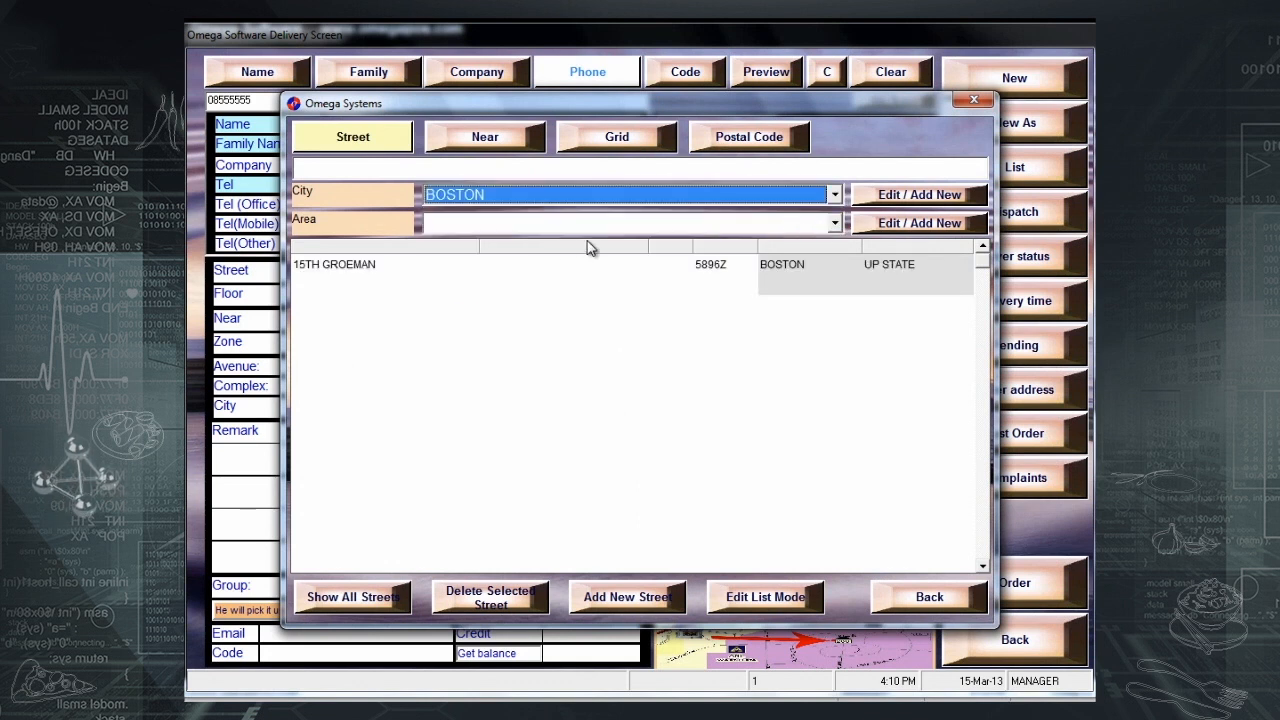
pyautogui.click(388, 266)
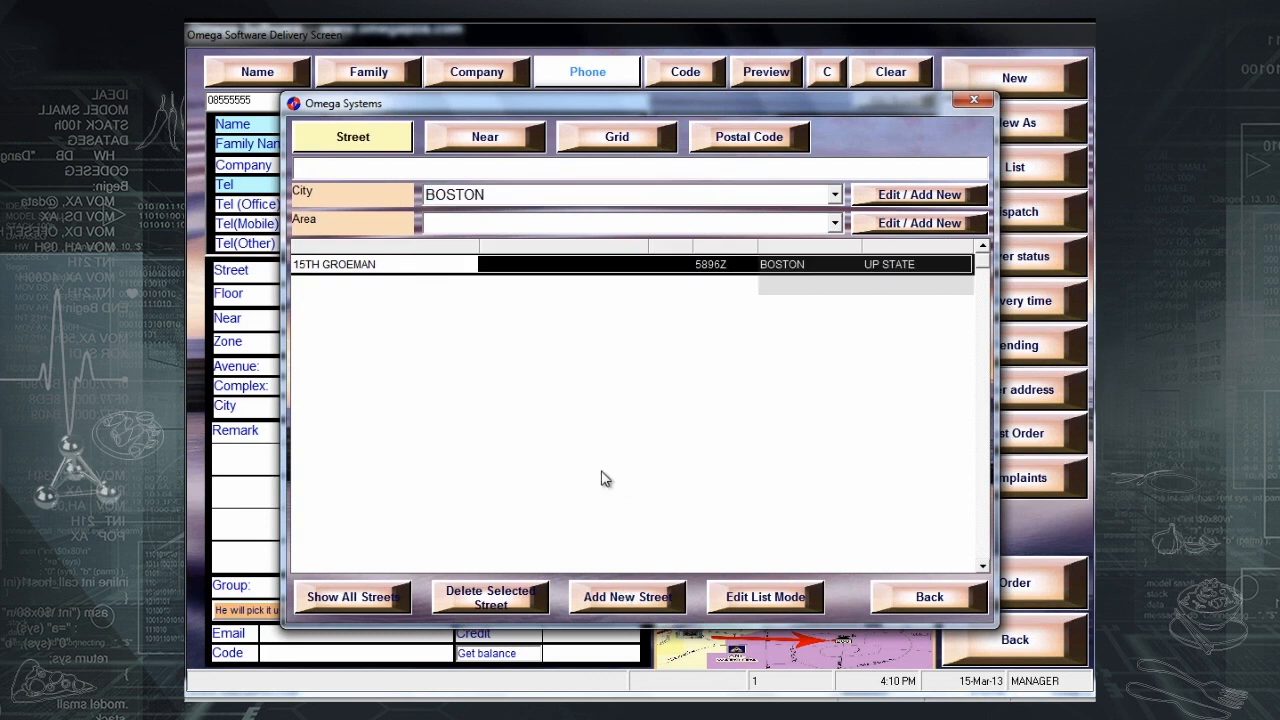
# - Add the new street '14 th groeman' under the UP STATE area
pyautogui.click(616, 604)
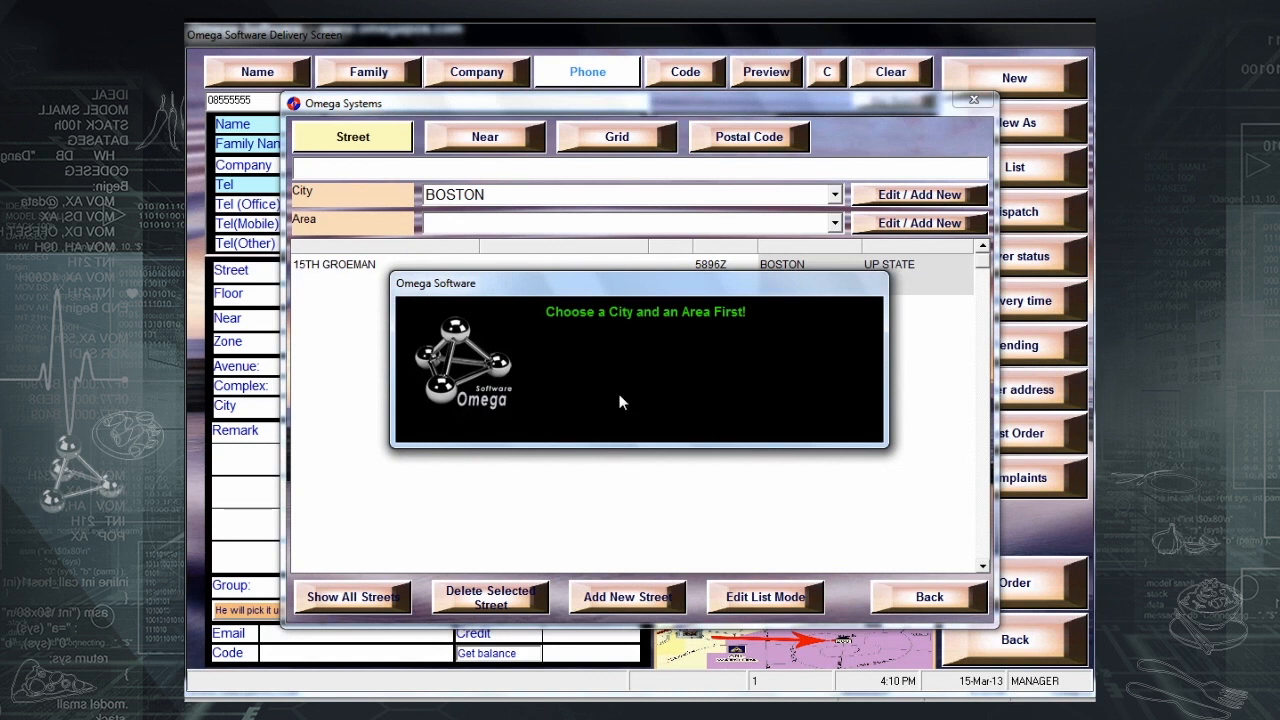
pyautogui.click(622, 402)
pyautogui.click(833, 223)
pyautogui.click(800, 240)
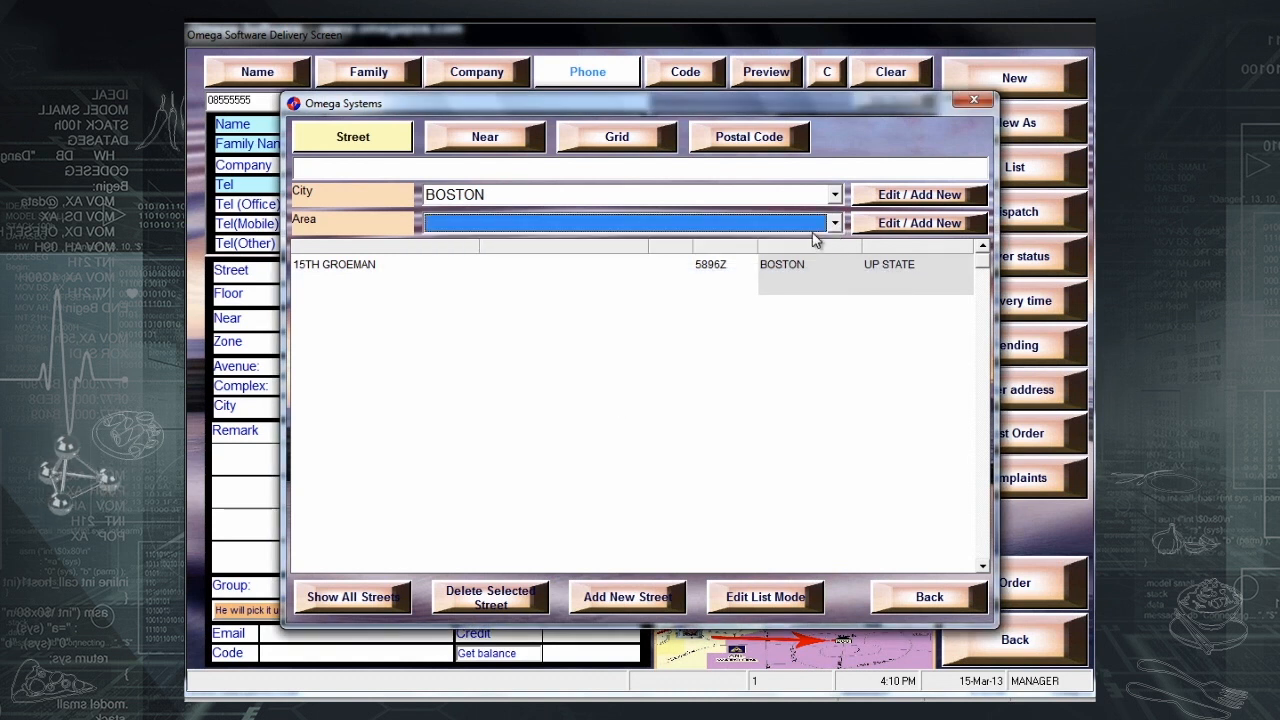
pyautogui.click(636, 596)
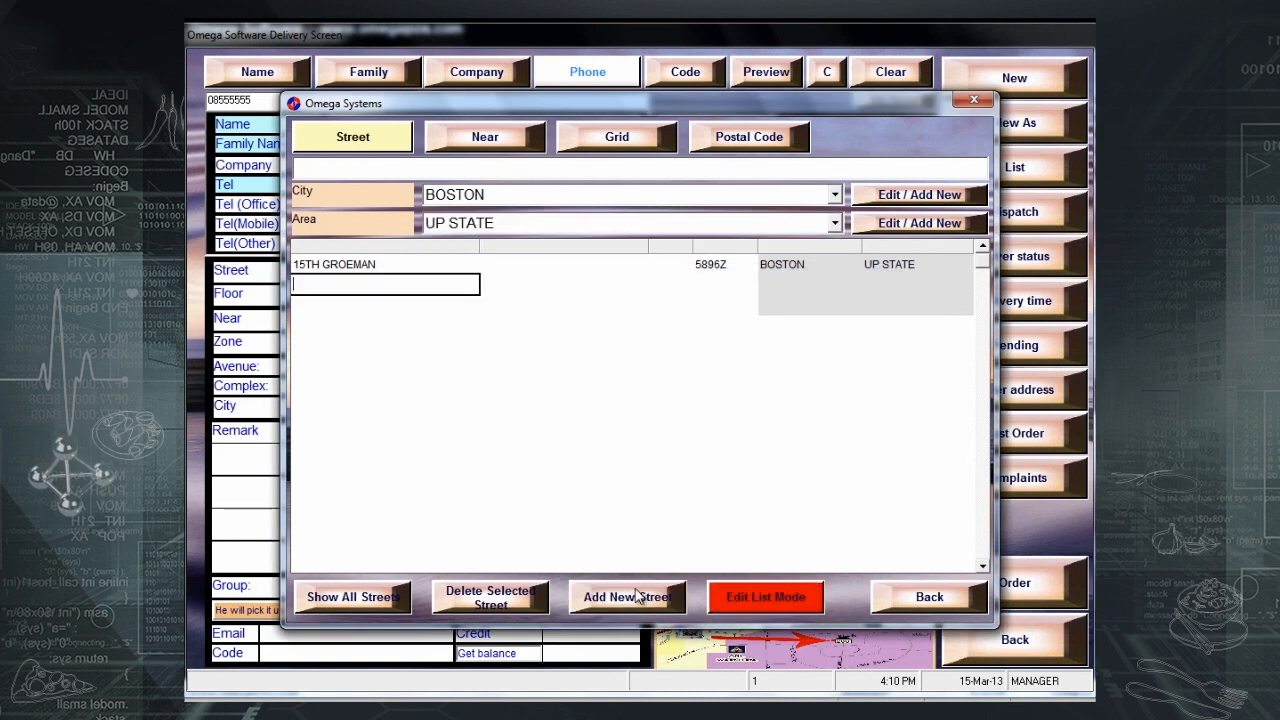
pyautogui.write('1')
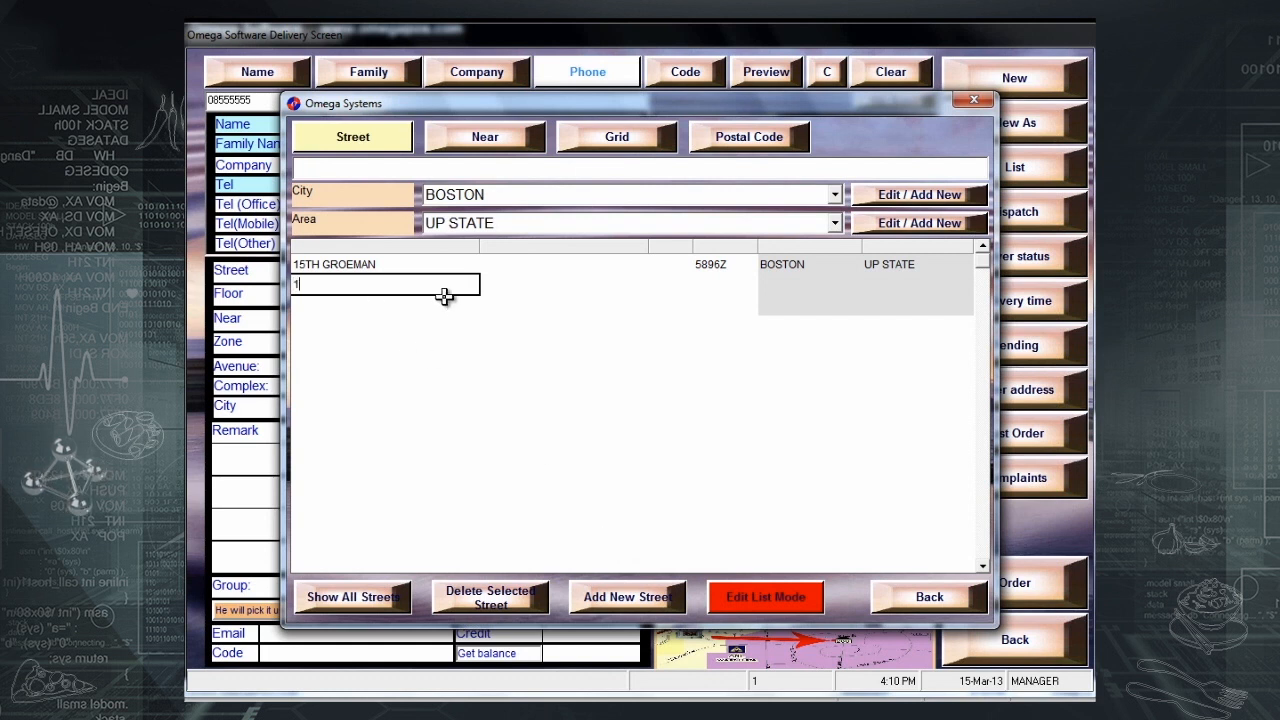
pyautogui.write('4 th groeman')
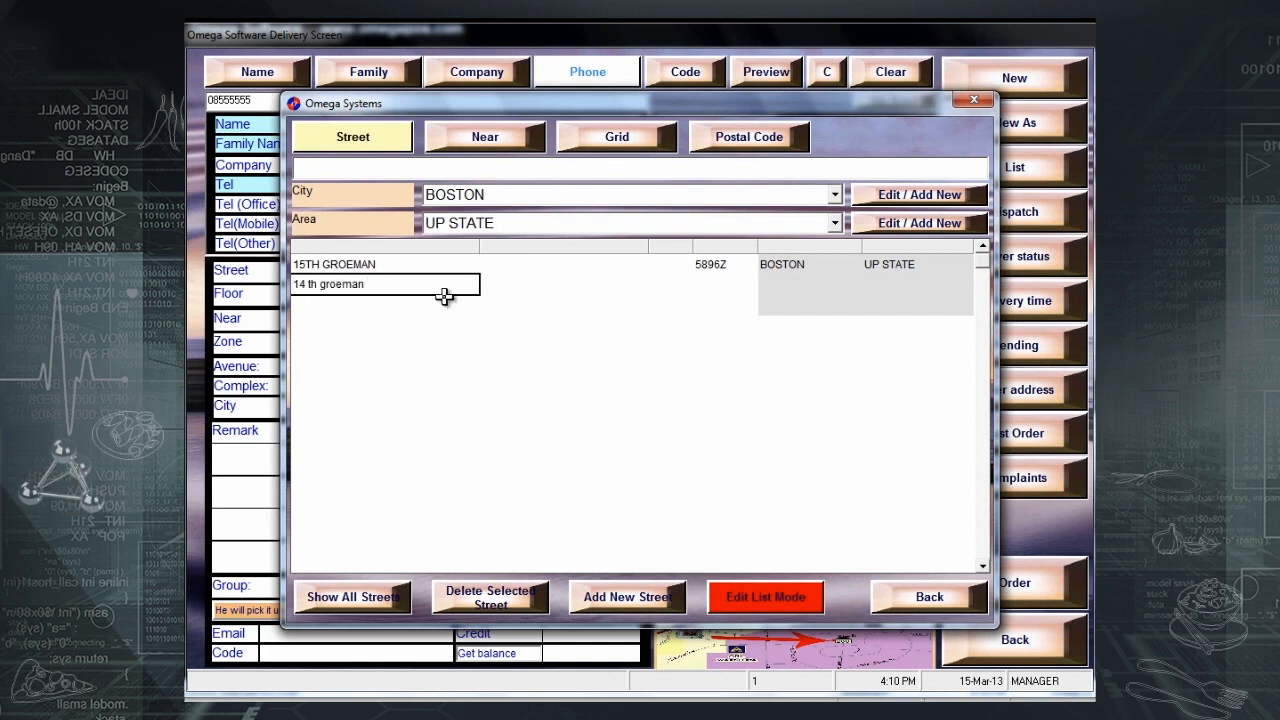
pyautogui.press('Return')
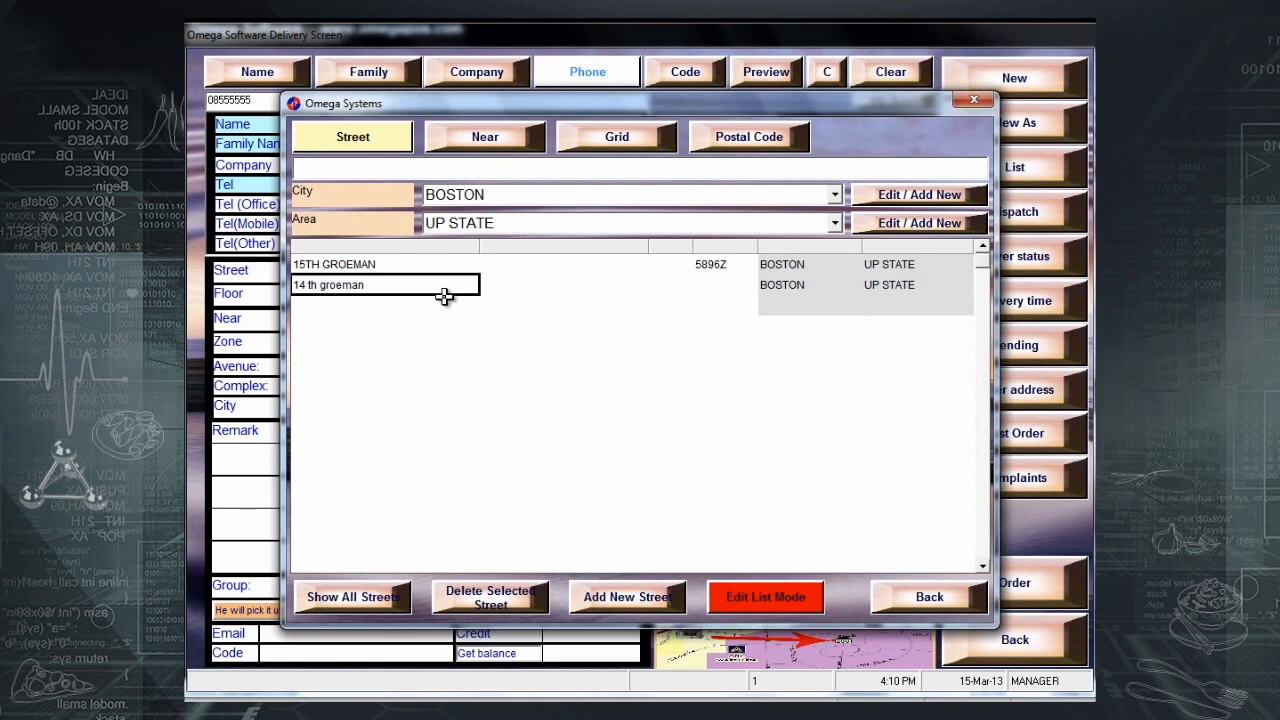
# - Leave list editing and use 15TH GROEMAN as the customer's street
pyautogui.click(443, 264)
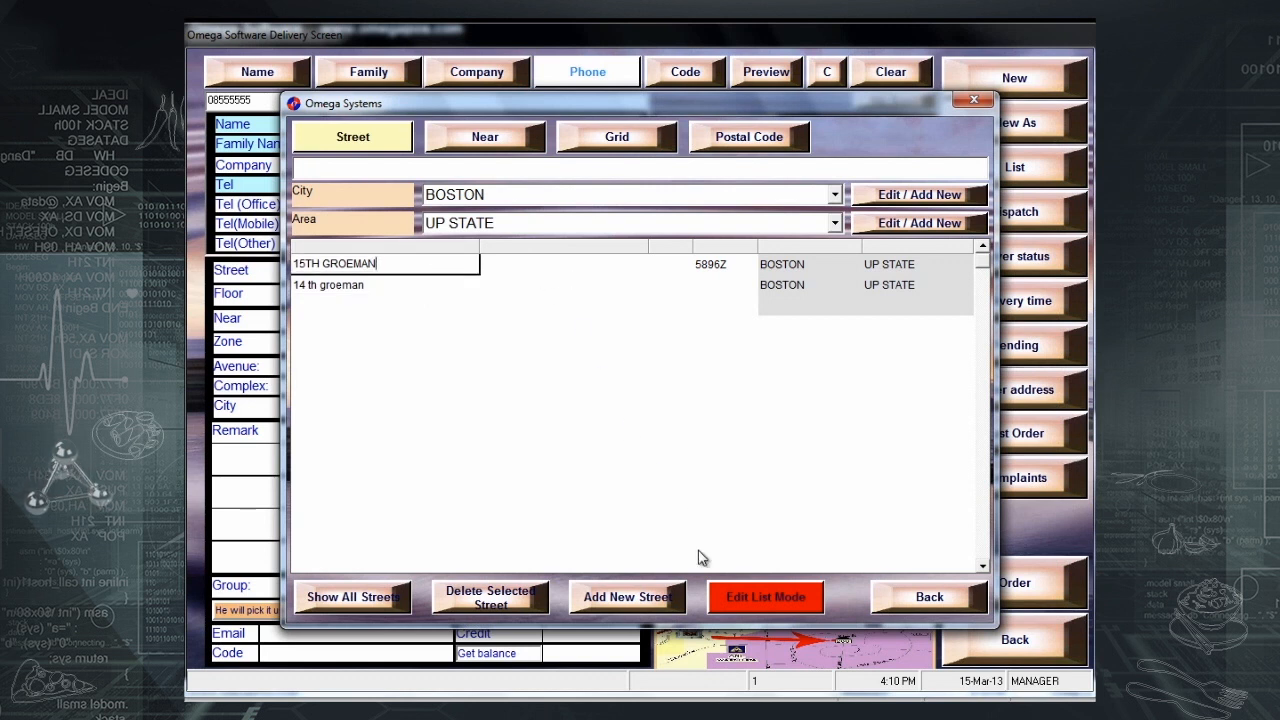
pyautogui.click(740, 598)
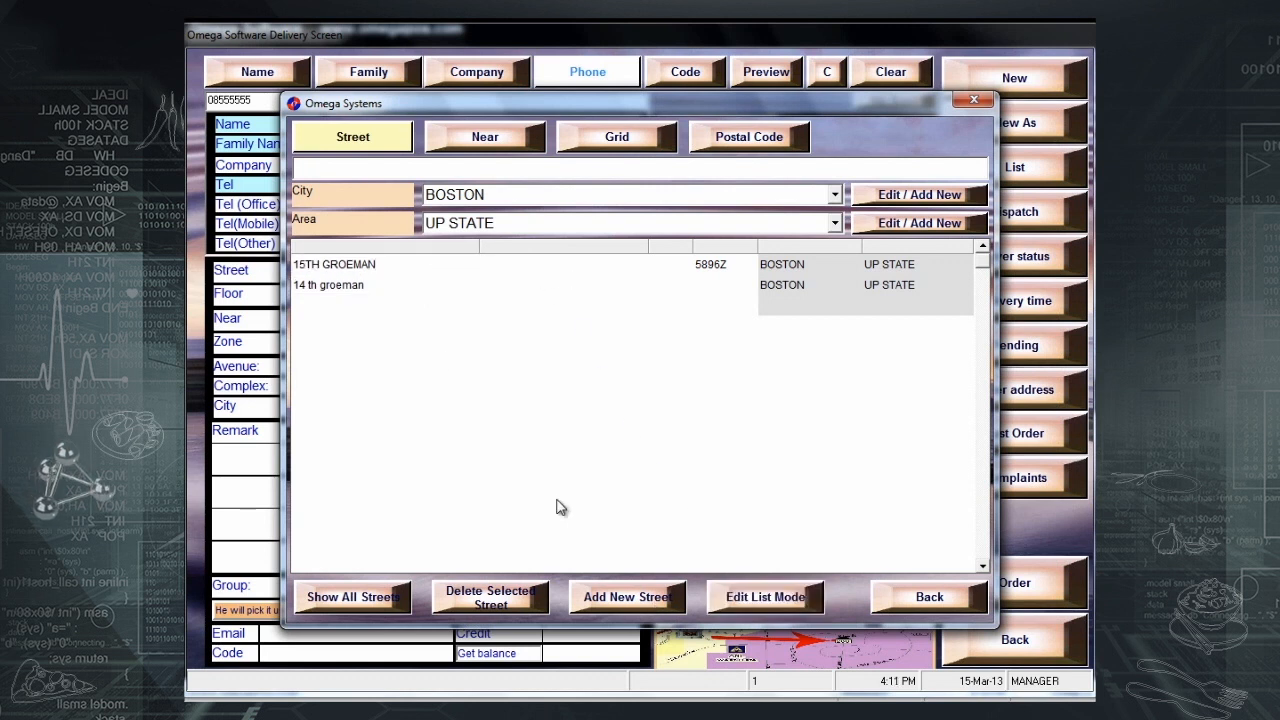
pyautogui.click(405, 265)
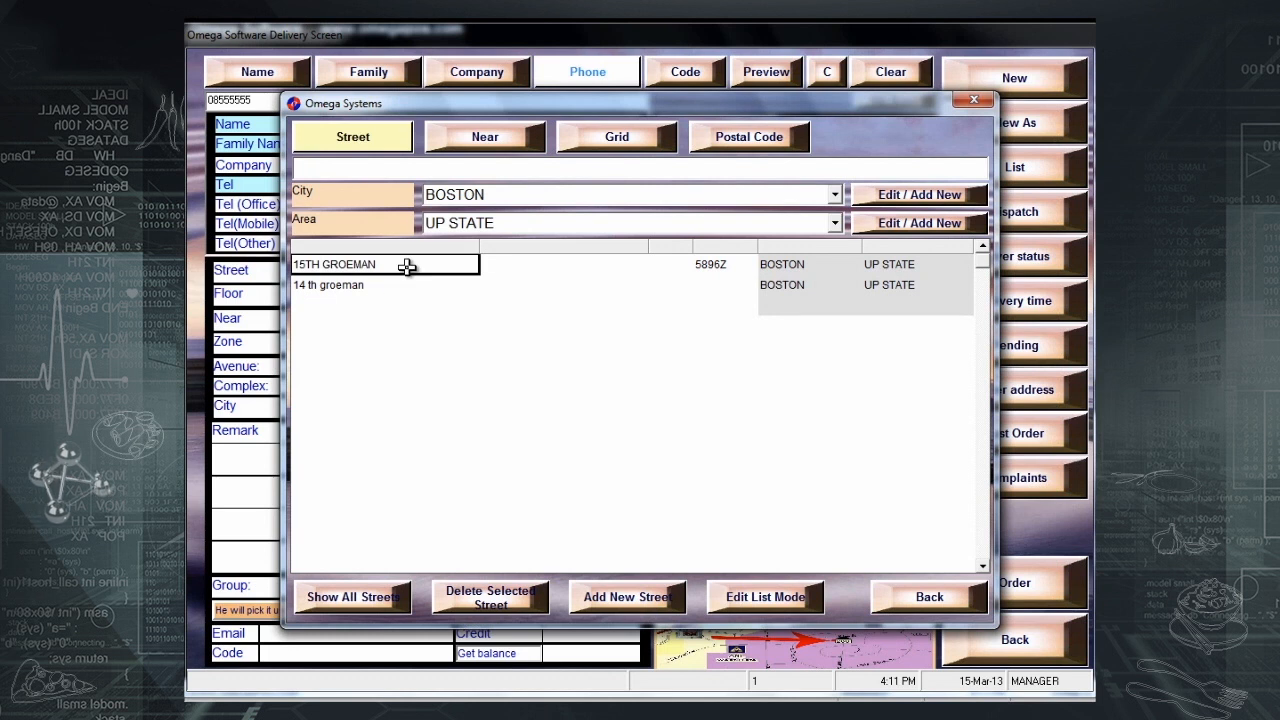
pyautogui.doubleClick(406, 265)
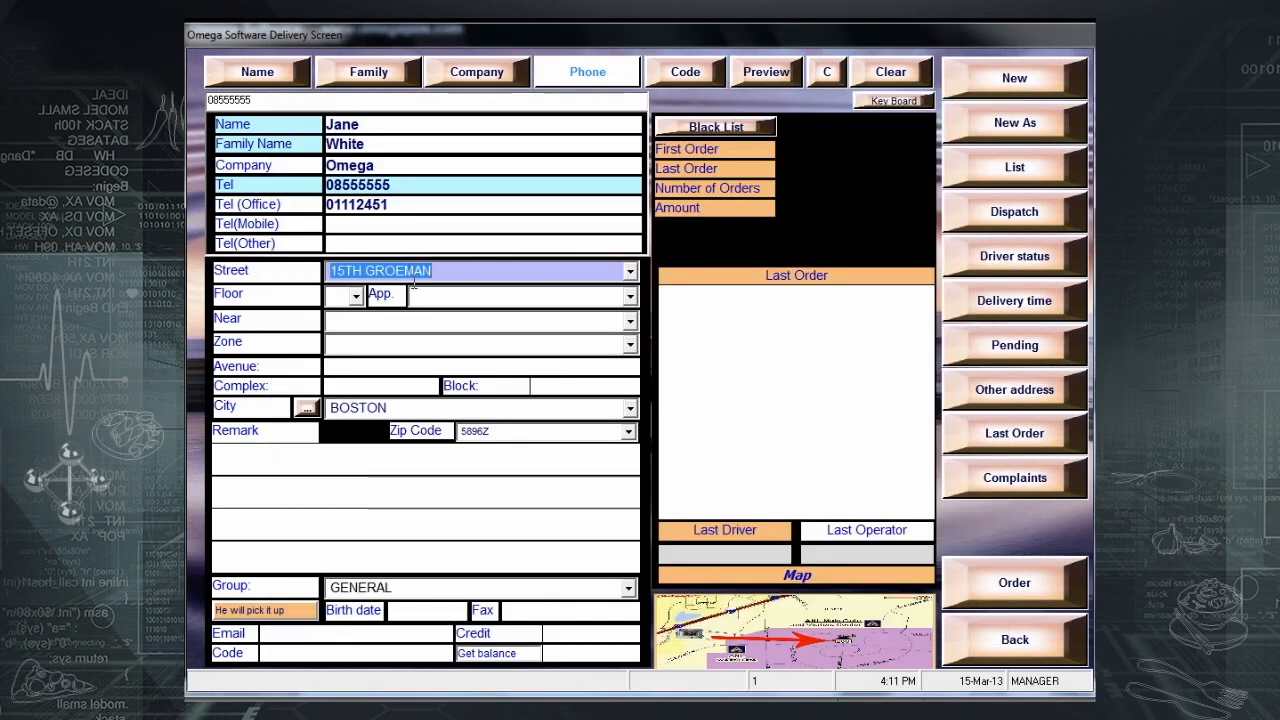
# - Set floor 1, apartment right, near 'gaz station', zone AB and remark 'more info'
pyautogui.click(355, 296)
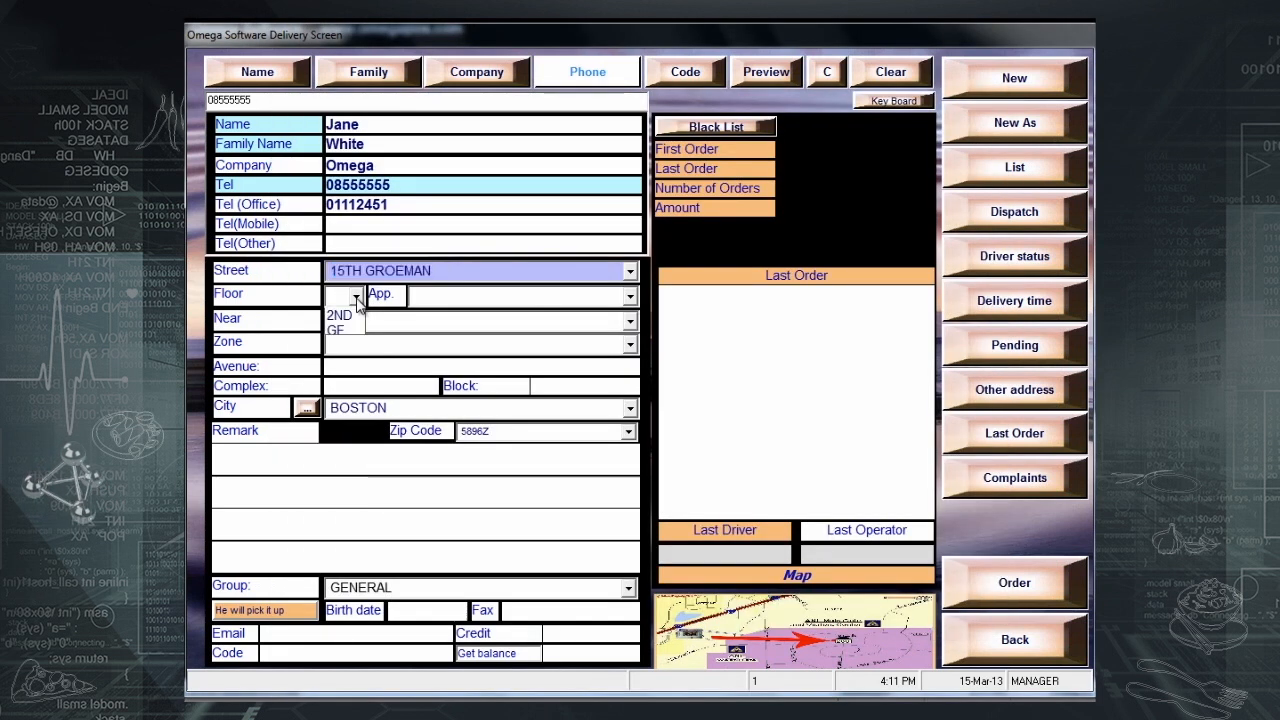
pyautogui.click(340, 317)
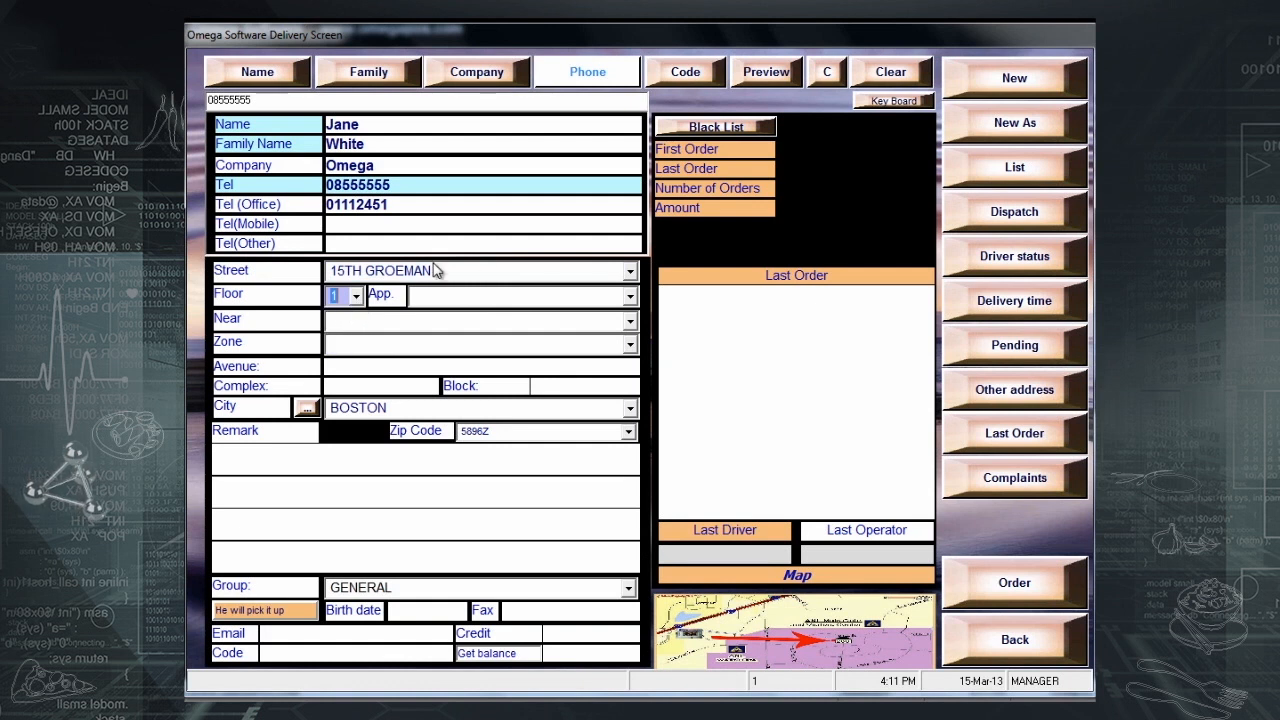
pyautogui.click(549, 297)
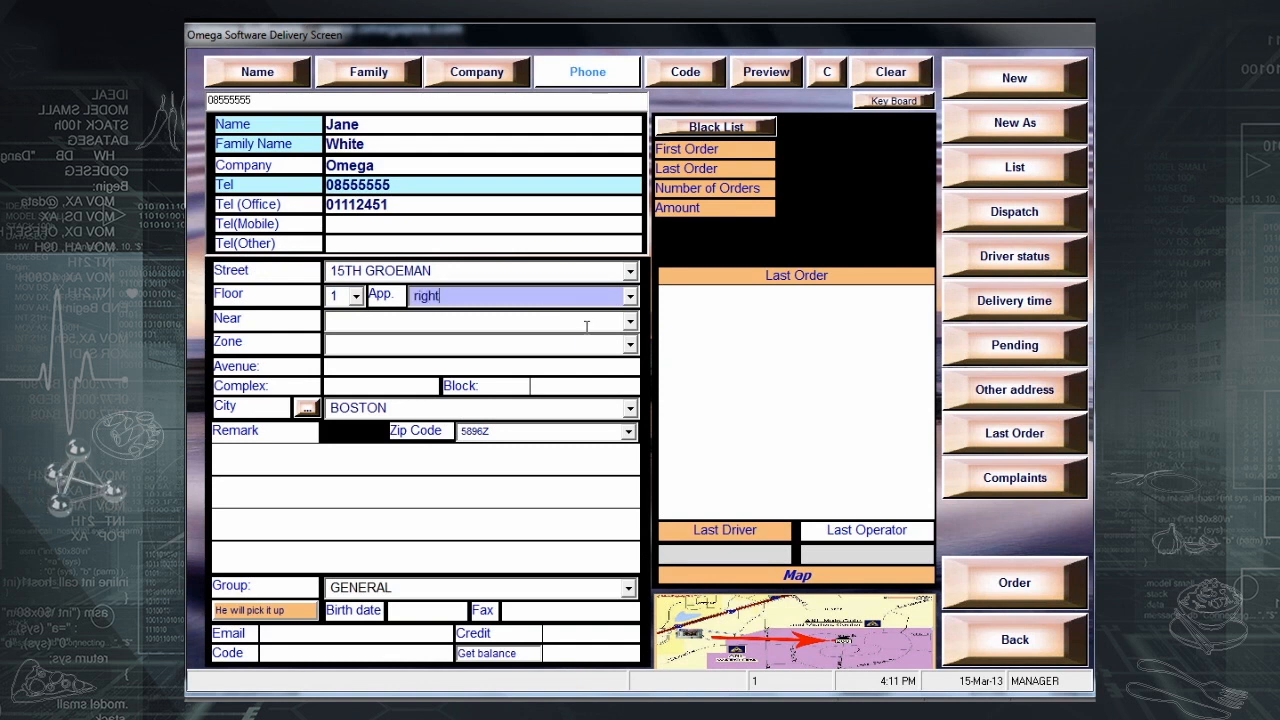
pyautogui.click(589, 324)
pyautogui.write('gaz station')
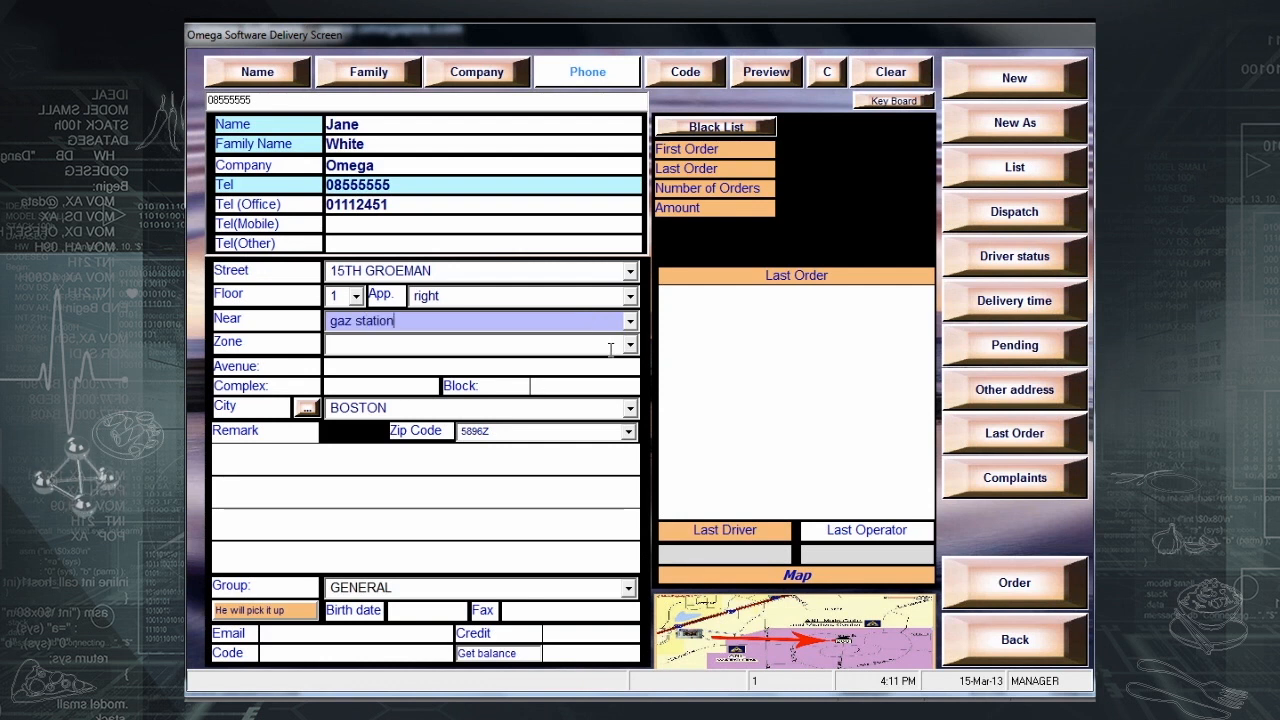
pyautogui.click(631, 344)
pyautogui.click(608, 362)
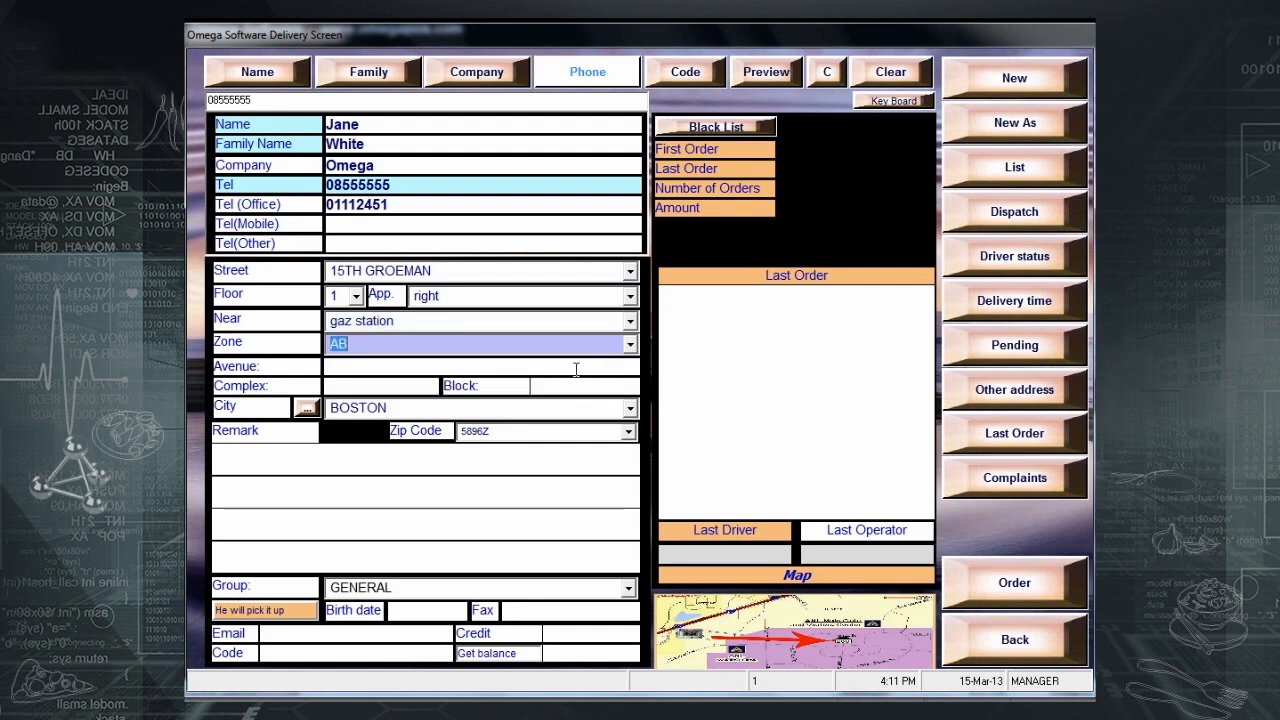
pyautogui.click(421, 467)
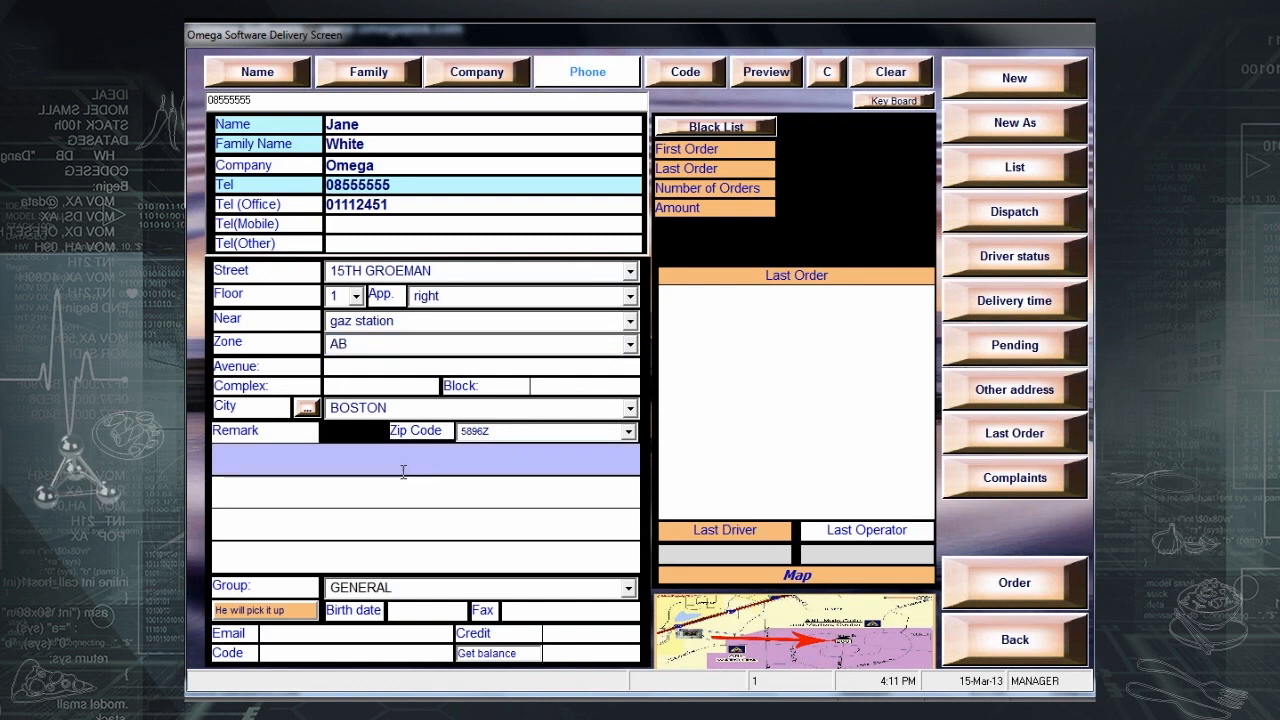
pyautogui.write('more info')
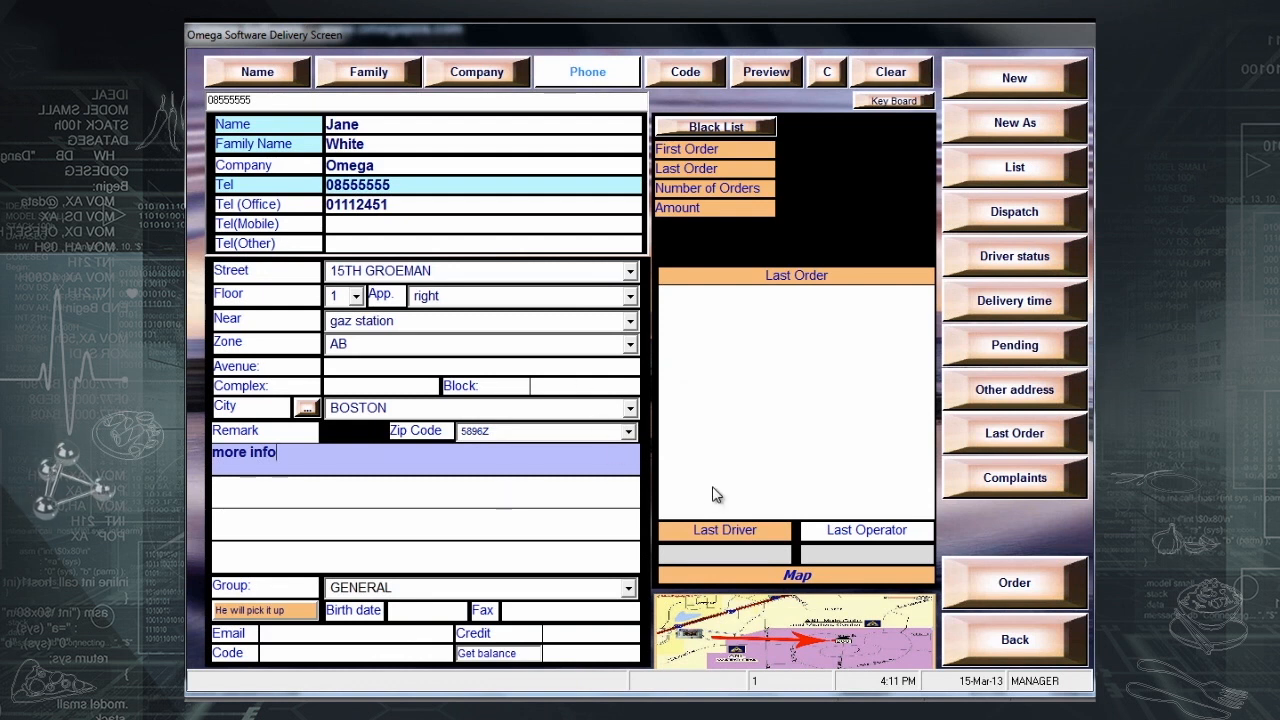
# - Order a steak sub and a fajita and save the 220.00 bill without printing
pyautogui.click(1012, 588)
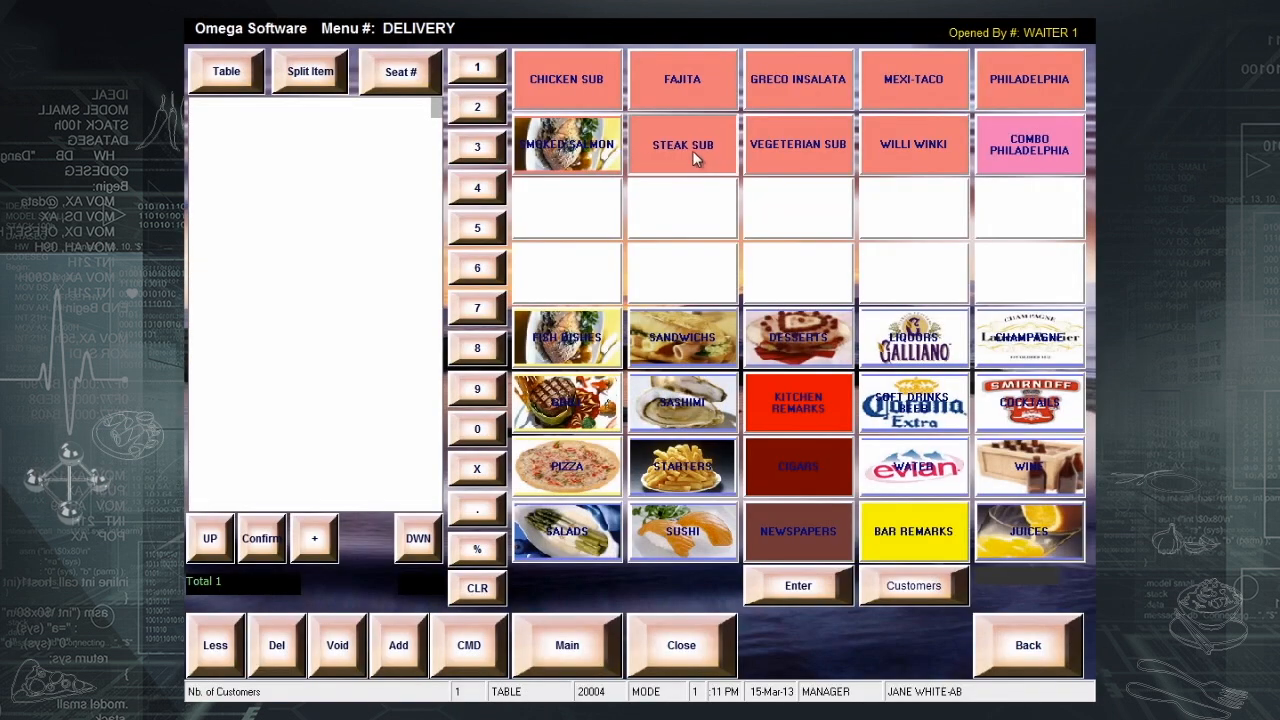
pyautogui.click(697, 163)
pyautogui.click(696, 83)
pyautogui.click(689, 644)
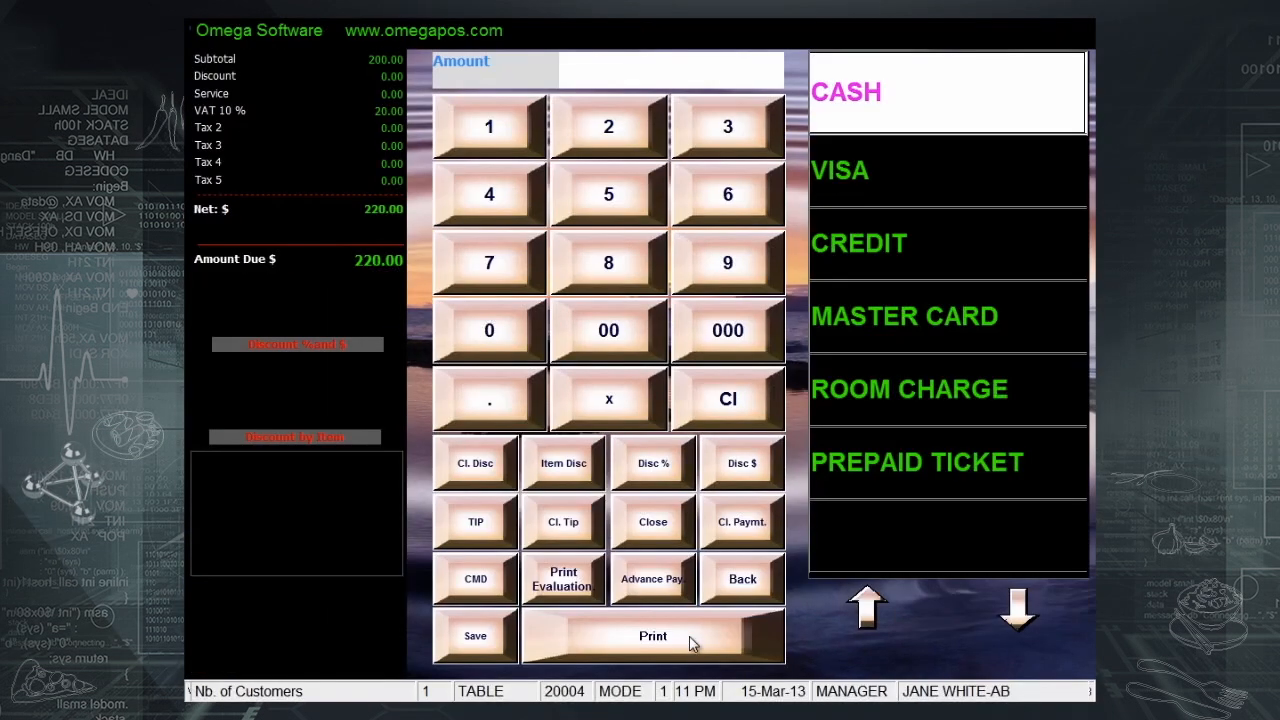
pyautogui.click(486, 629)
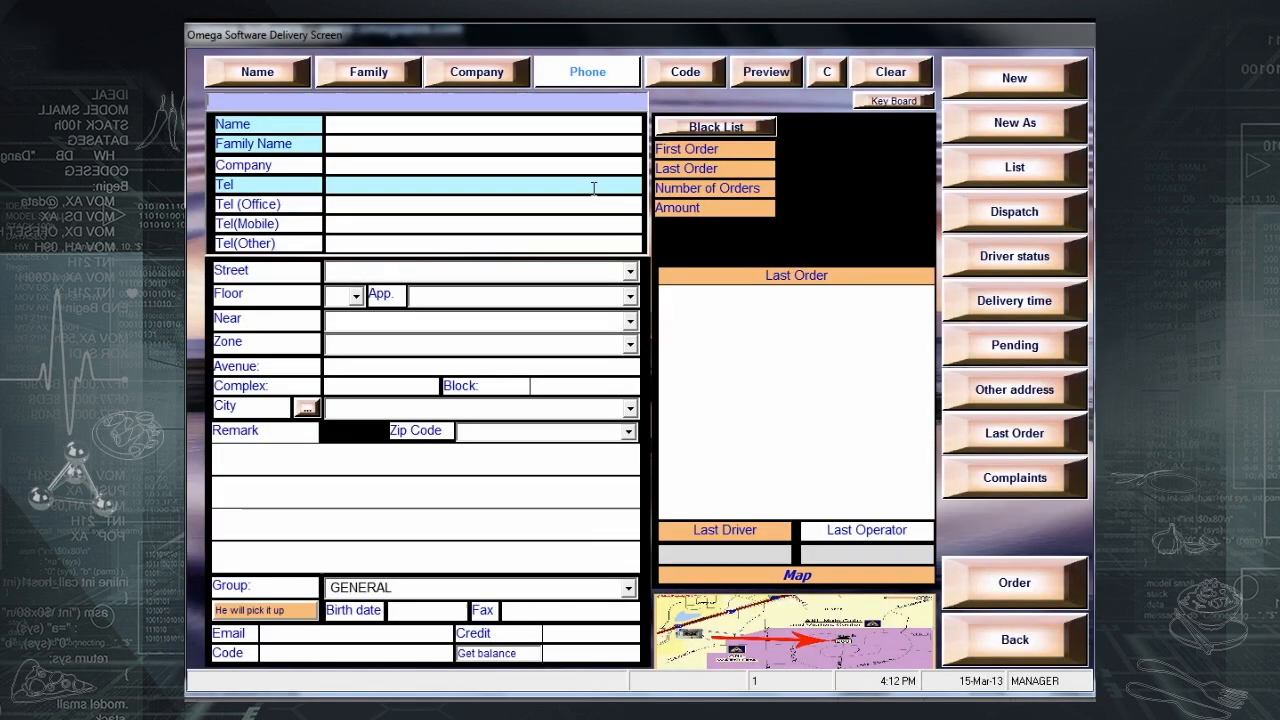
# - Search phone 0, open the seventh customer, and mark the order as customer pickup
pyautogui.click(553, 76)
pyautogui.click(528, 445)
pyautogui.click(616, 562)
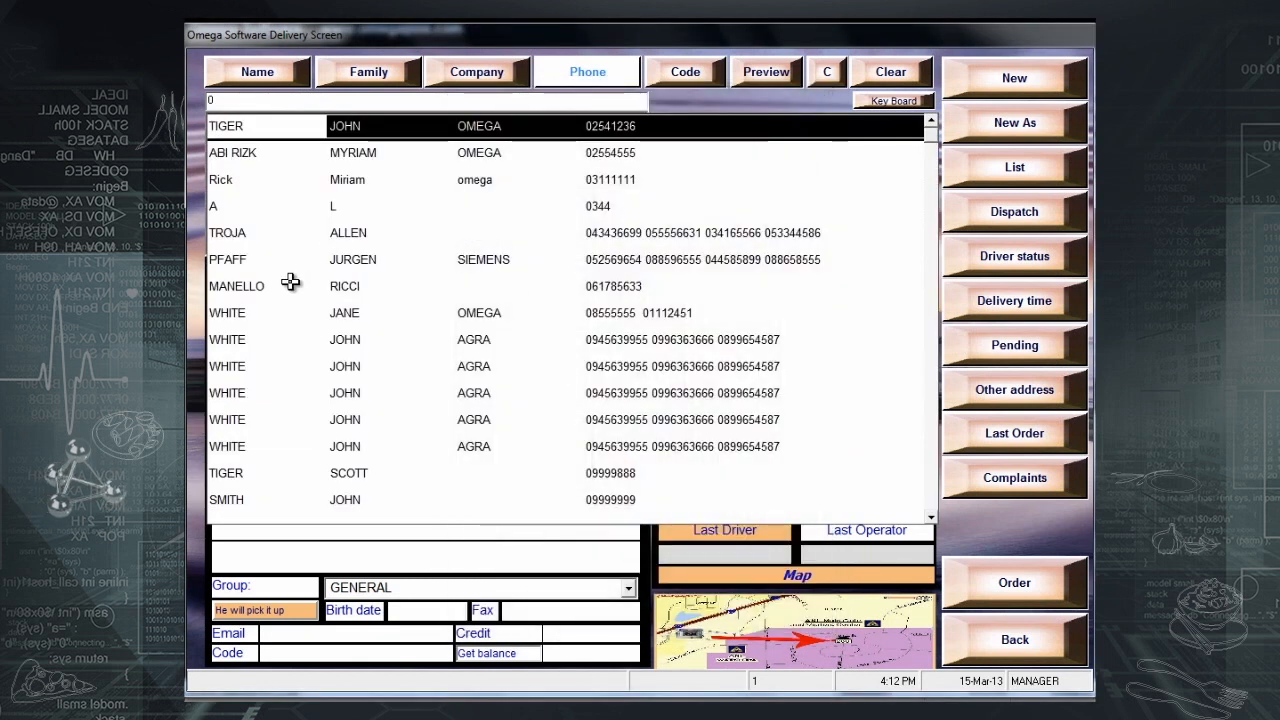
pyautogui.doubleClick(290, 284)
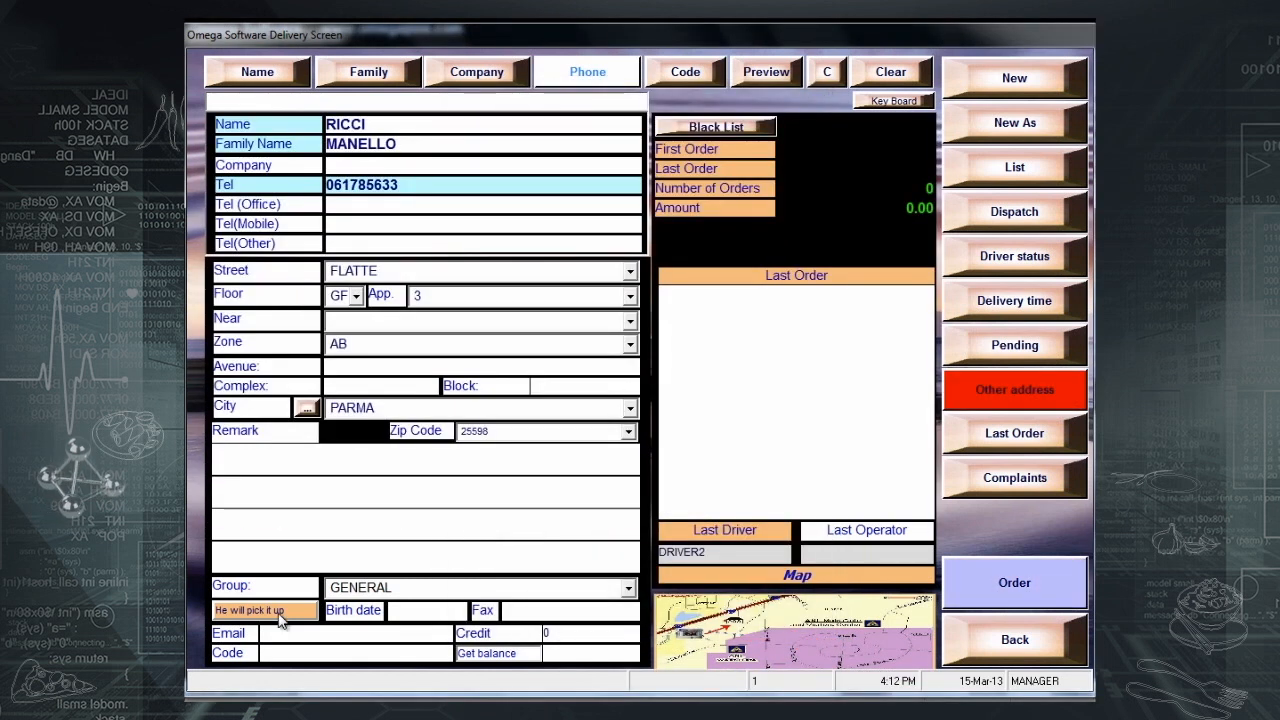
pyautogui.click(280, 616)
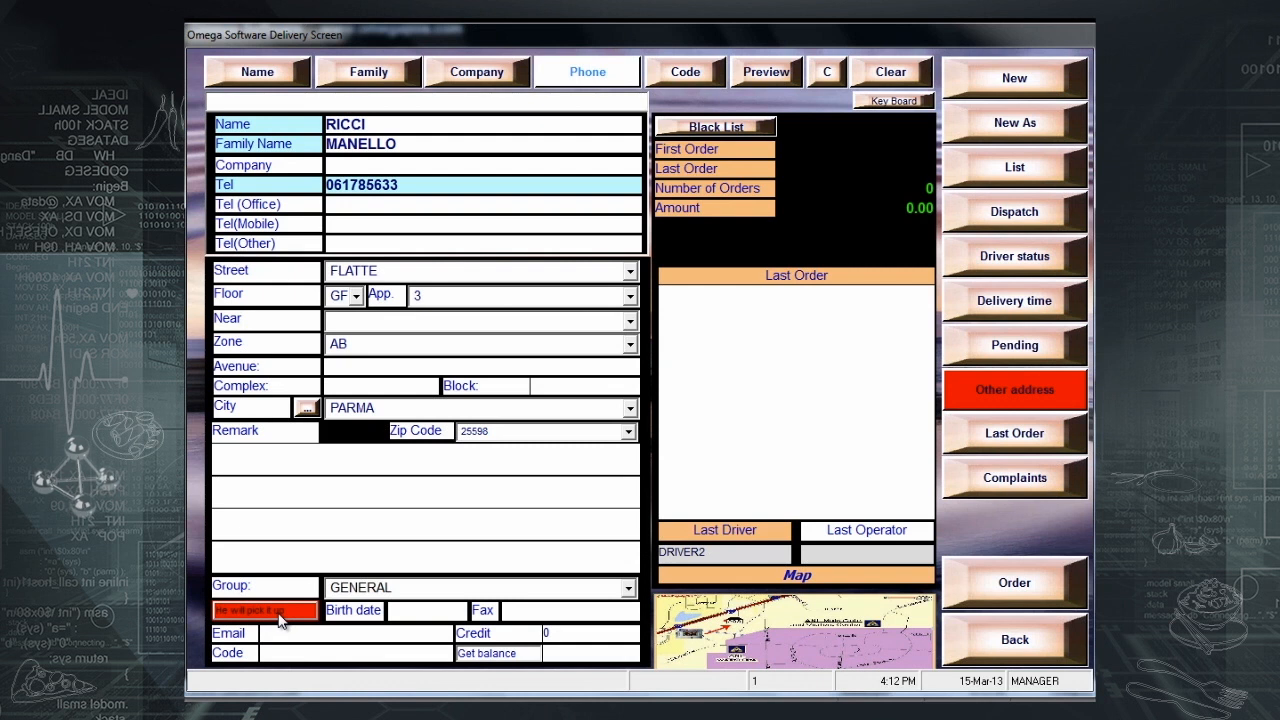
# - Order a fajita and a steak sub and save the 220.00 bill
pyautogui.click(983, 581)
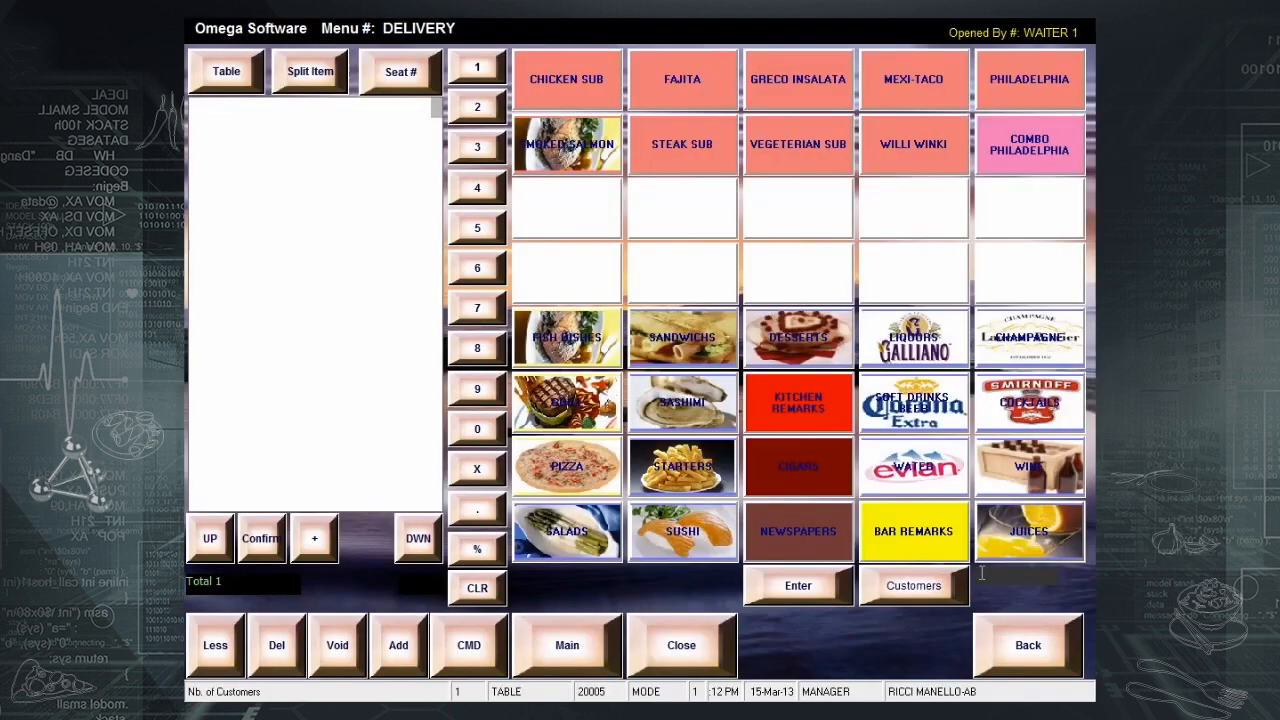
pyautogui.click(653, 70)
pyautogui.click(678, 163)
pyautogui.click(698, 641)
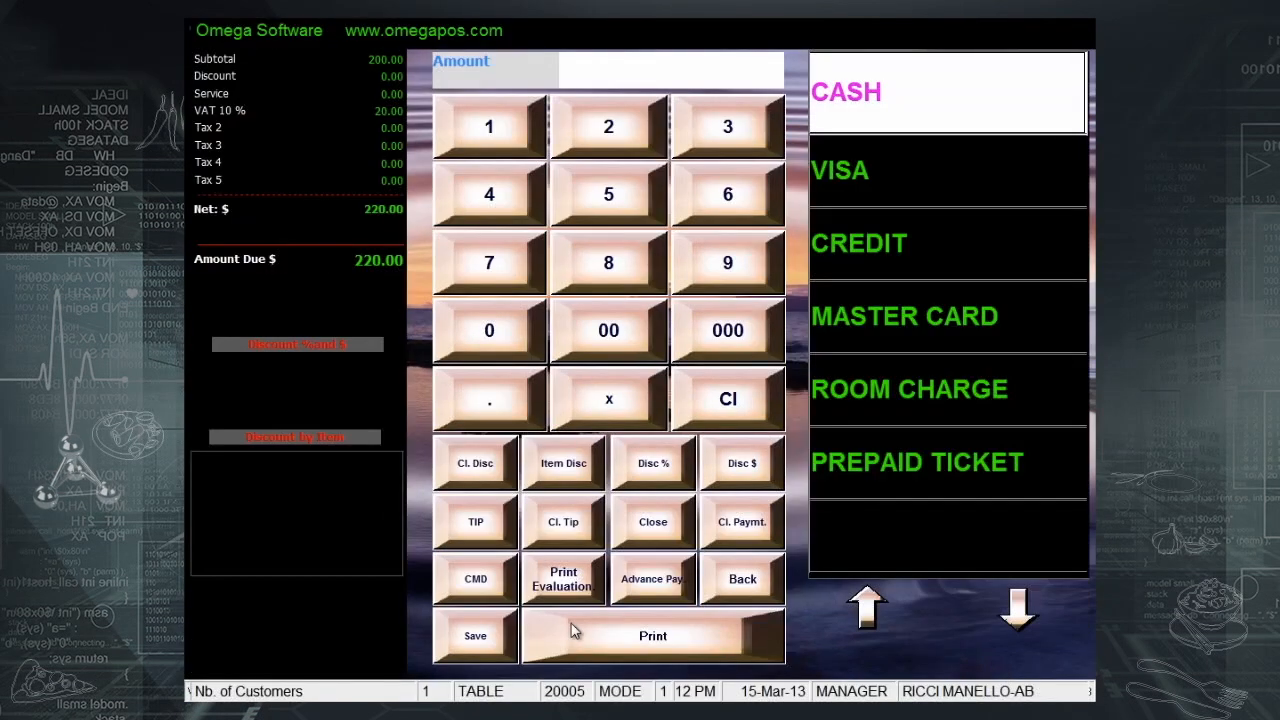
pyautogui.click(472, 640)
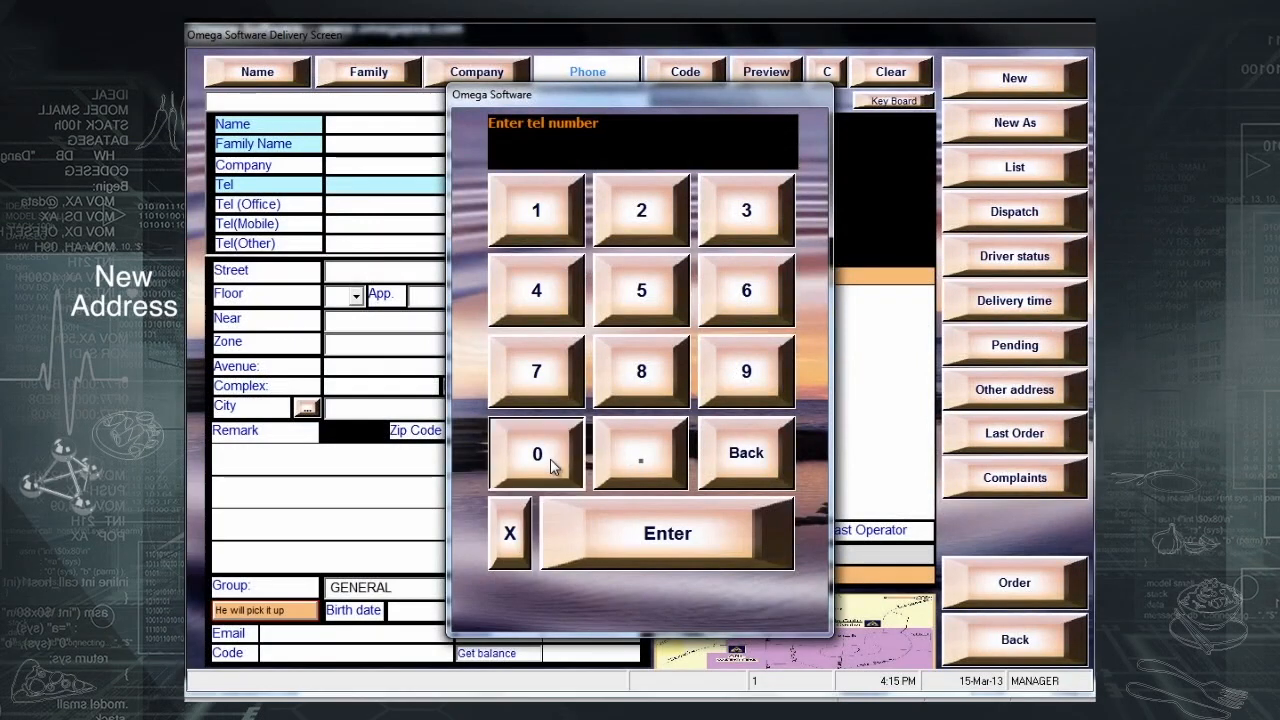
# - Search phone 0, open the fifth customer, and view their other saved addresses
pyautogui.click(552, 466)
pyautogui.click(598, 532)
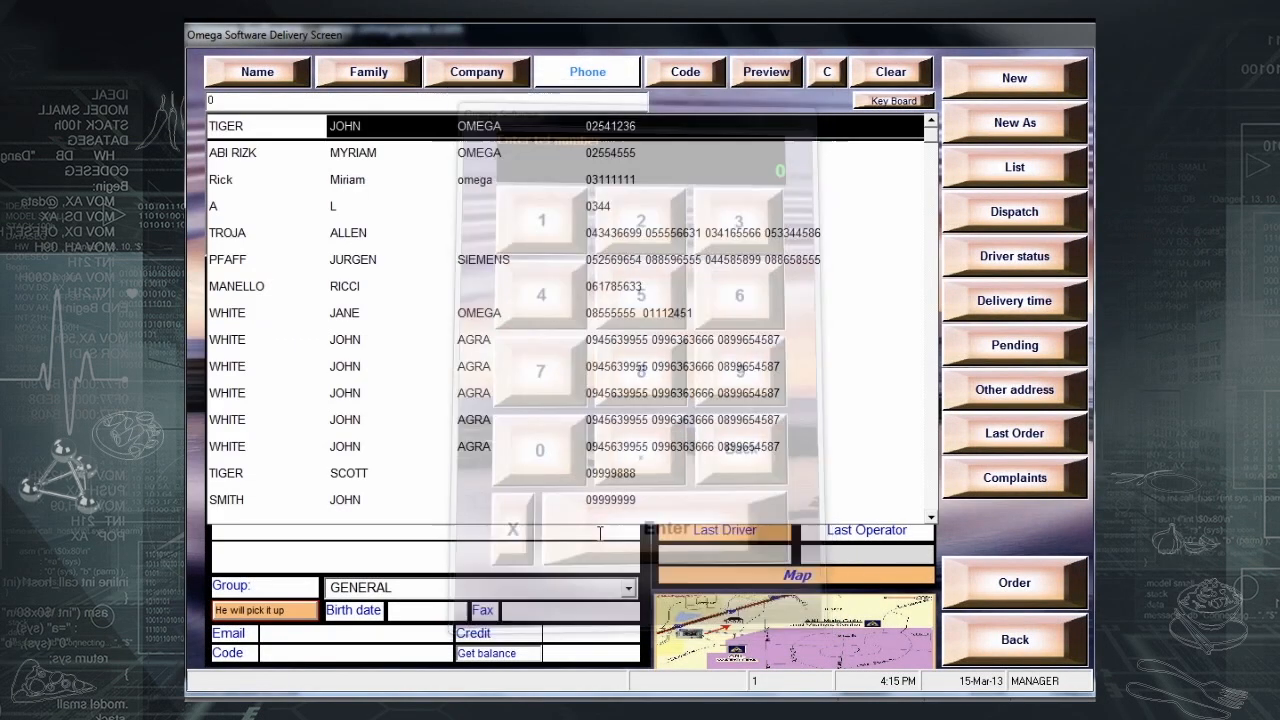
pyautogui.doubleClick(392, 232)
pyautogui.click(982, 390)
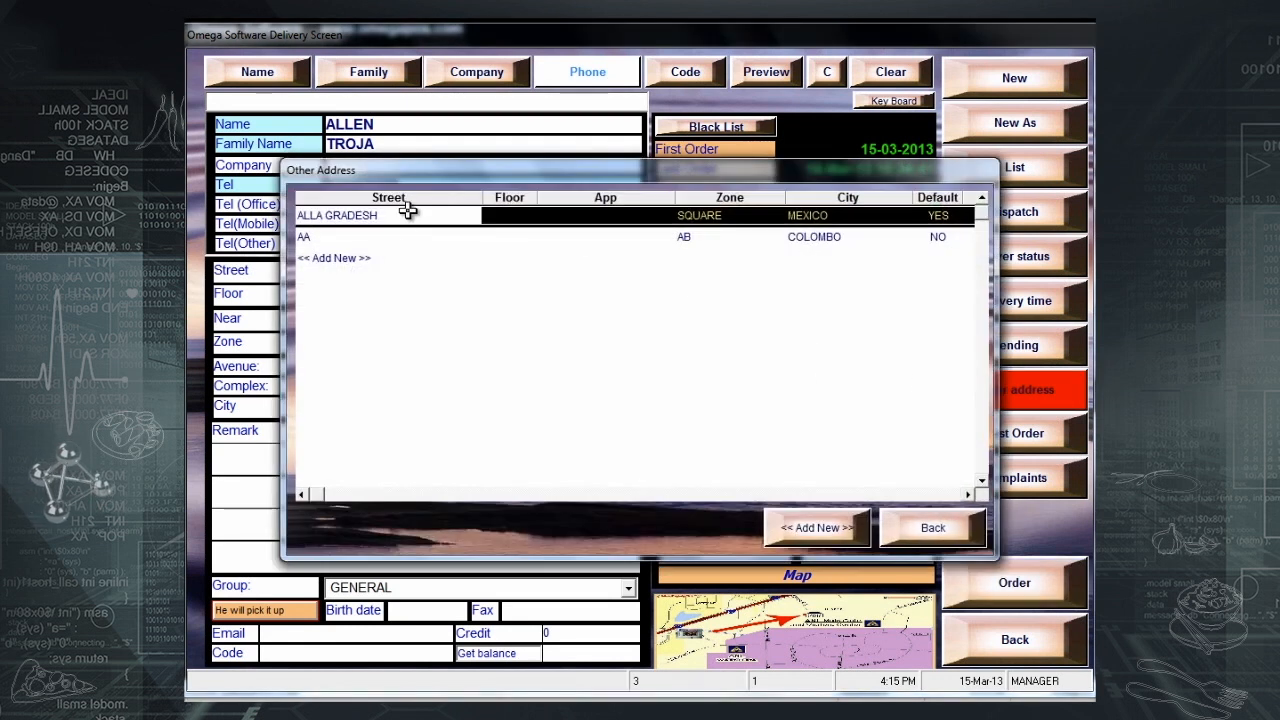
# - Add a new 14th, floor 2, BOSTON address and load it into the delivery form
pyautogui.click(808, 530)
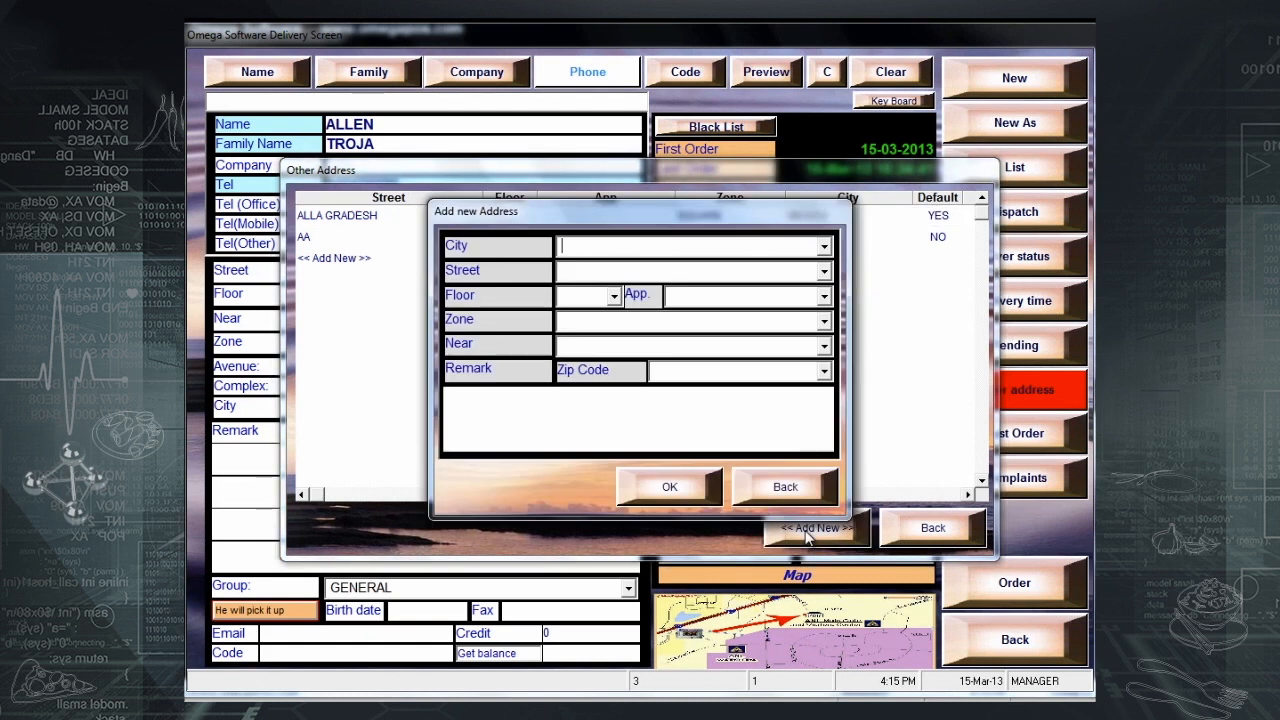
pyautogui.click(824, 249)
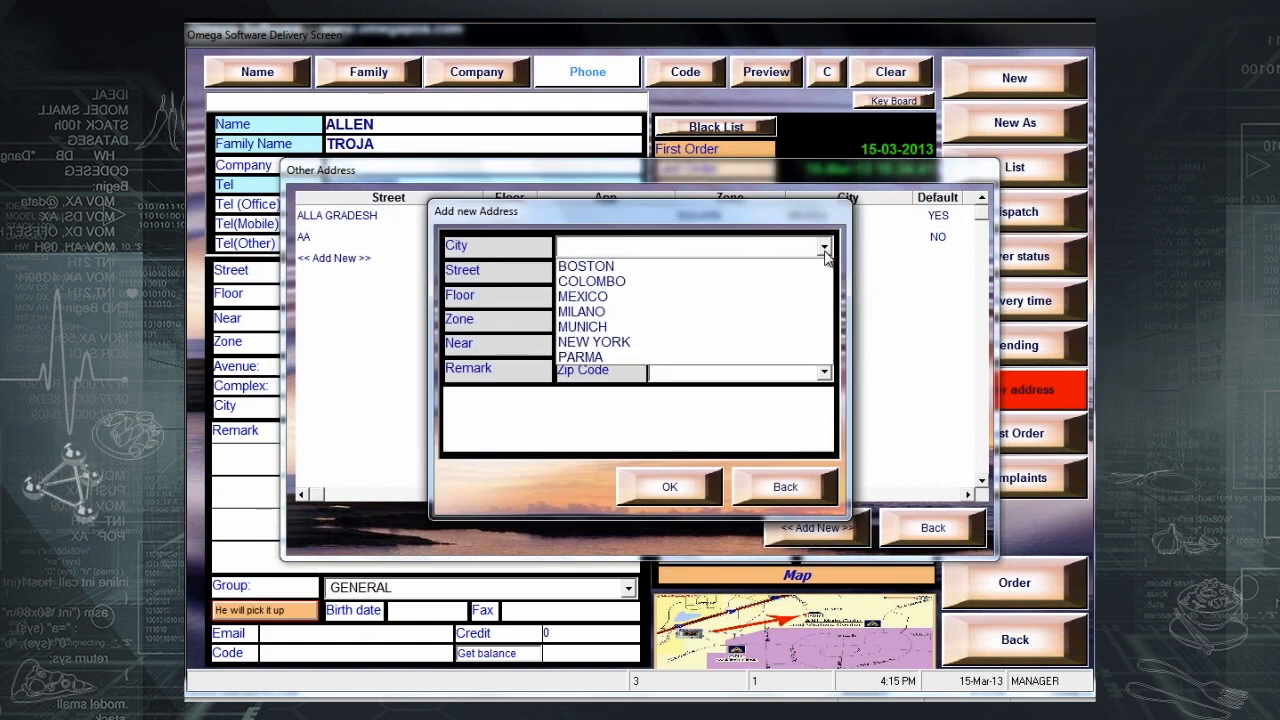
pyautogui.click(760, 266)
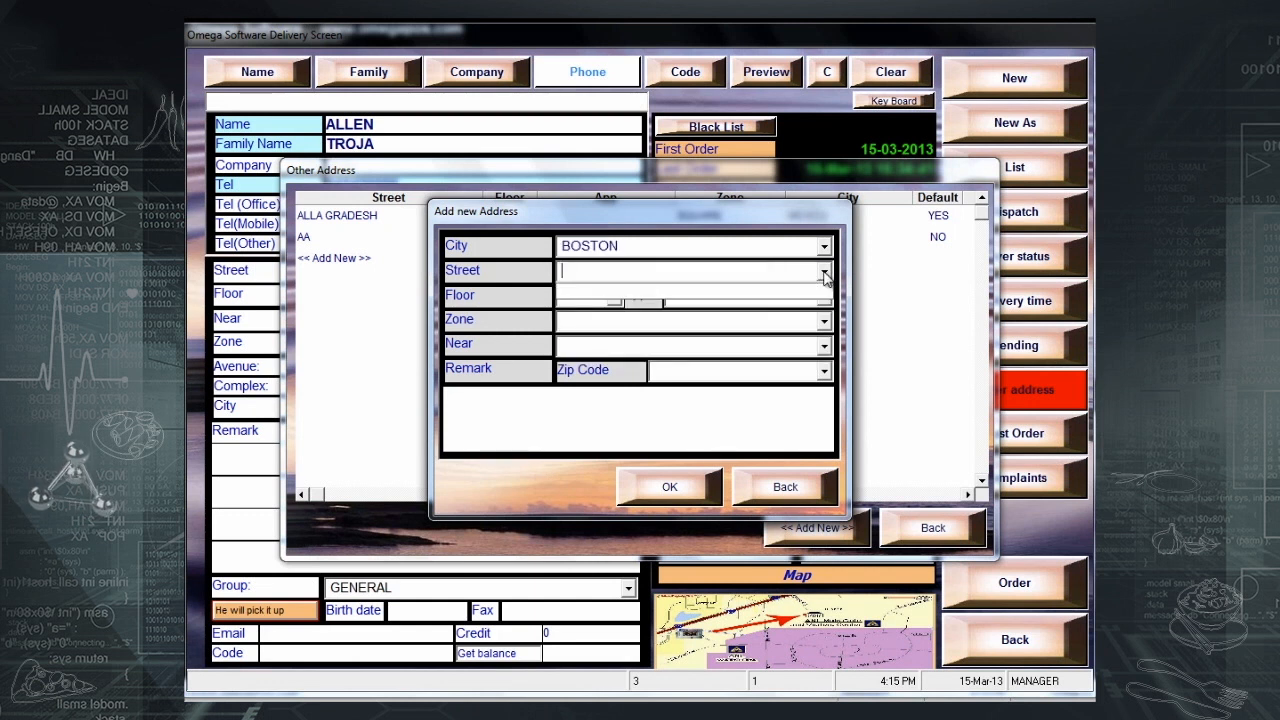
pyautogui.press('Tab')
pyautogui.write('2')
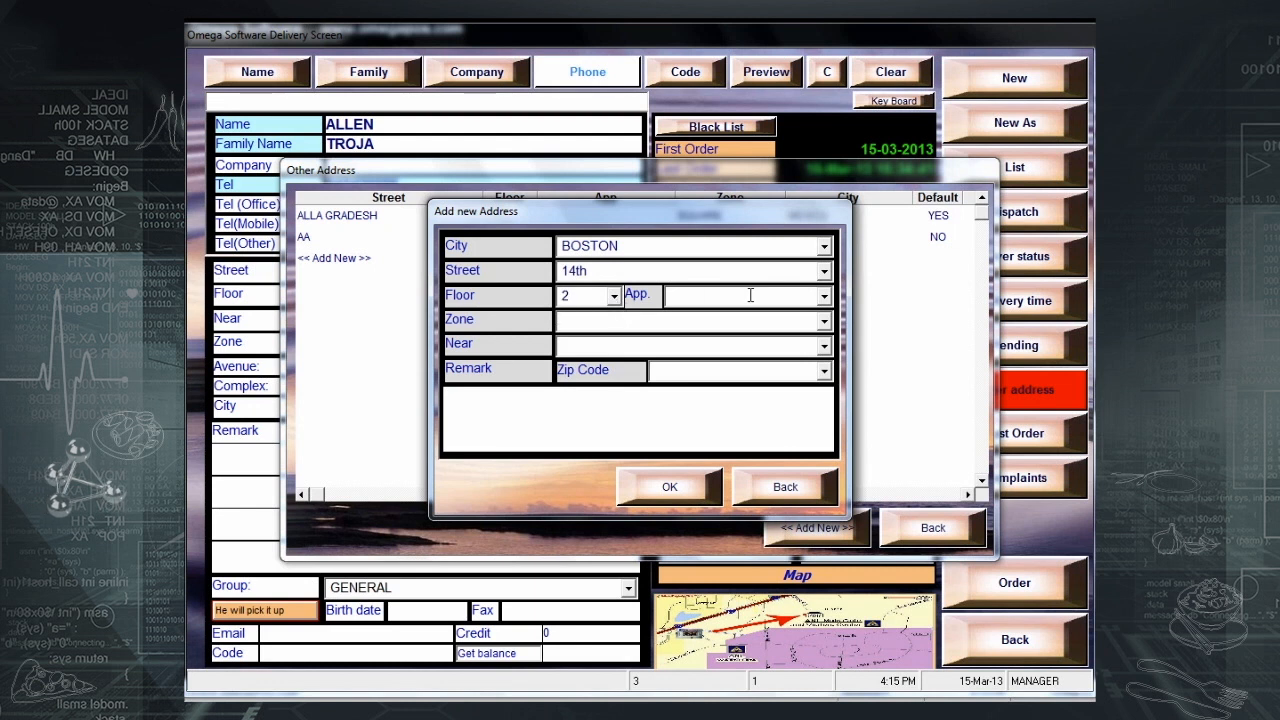
pyautogui.click(664, 488)
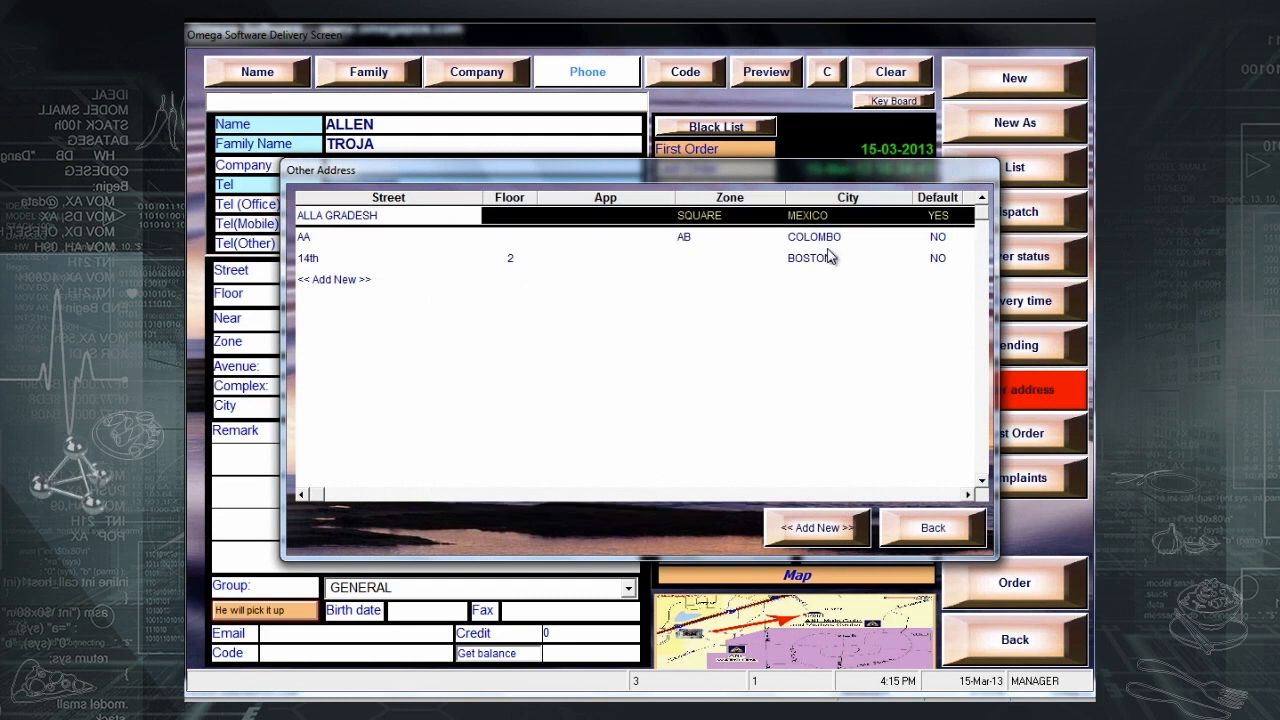
pyautogui.doubleClick(829, 257)
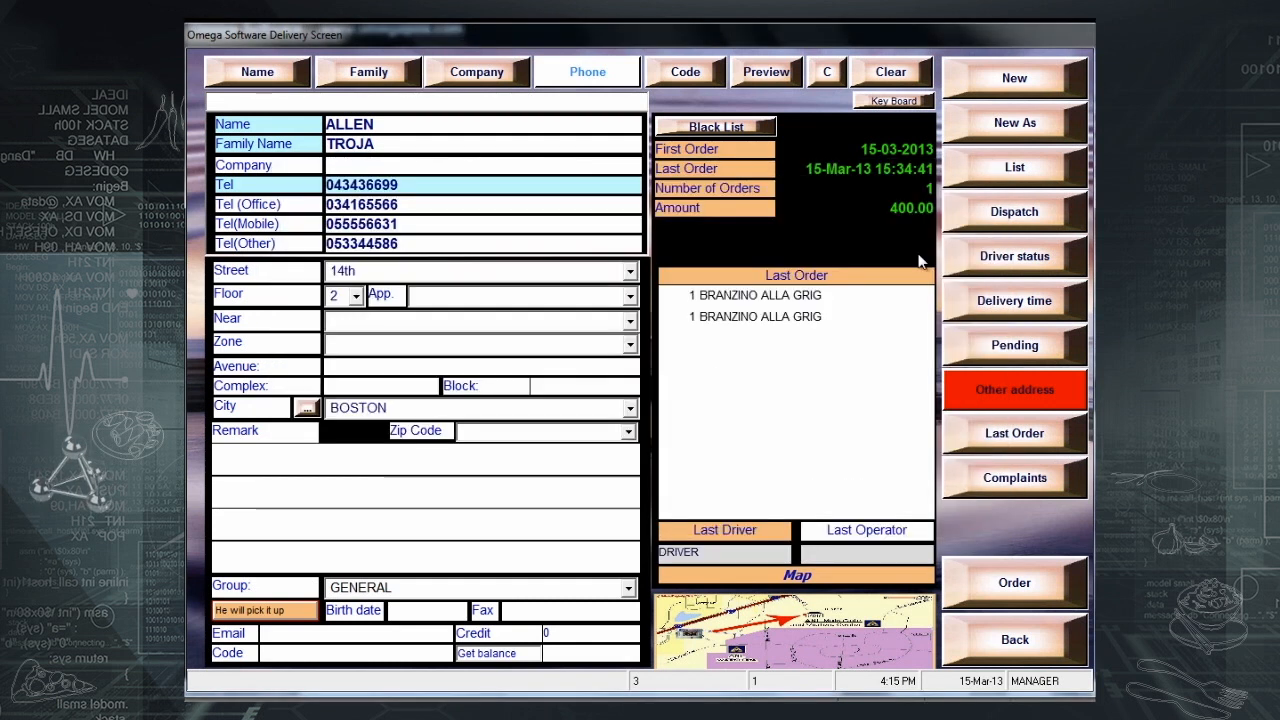
# - Review the other addresses, then save the open two-BRANZINO ALLA GRIG order at 220.00
pyautogui.click(992, 406)
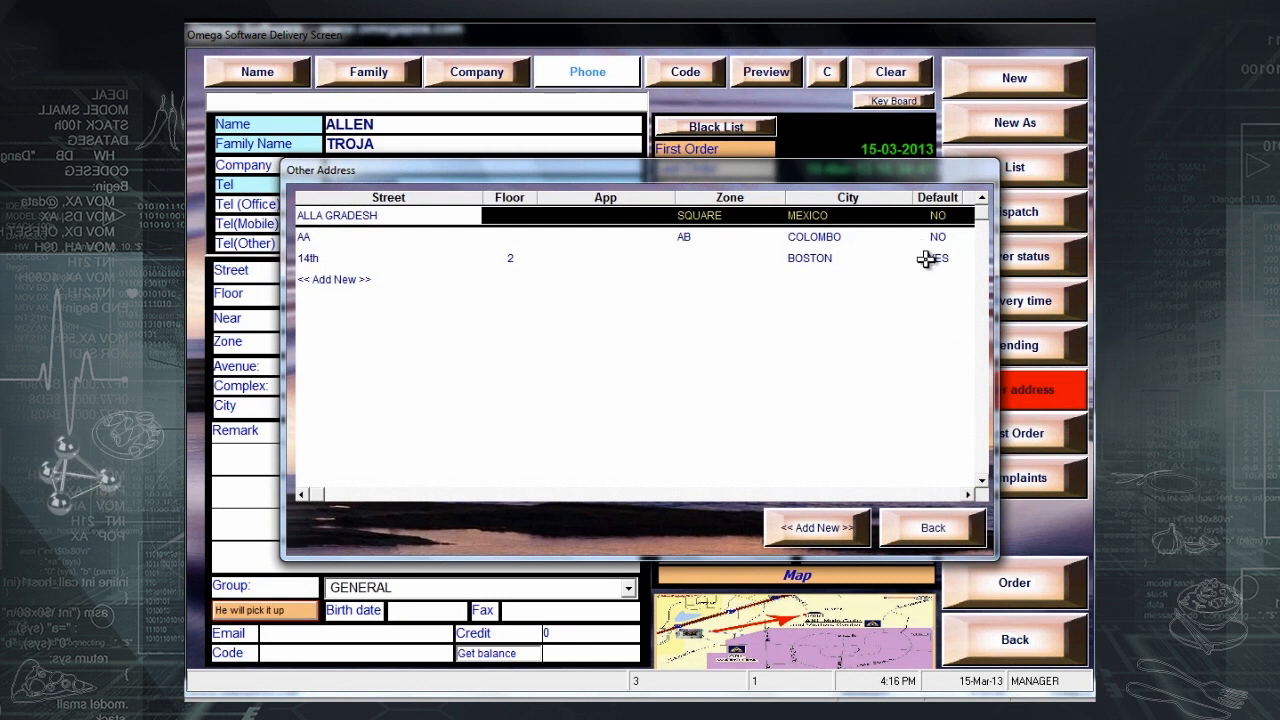
pyautogui.click(930, 532)
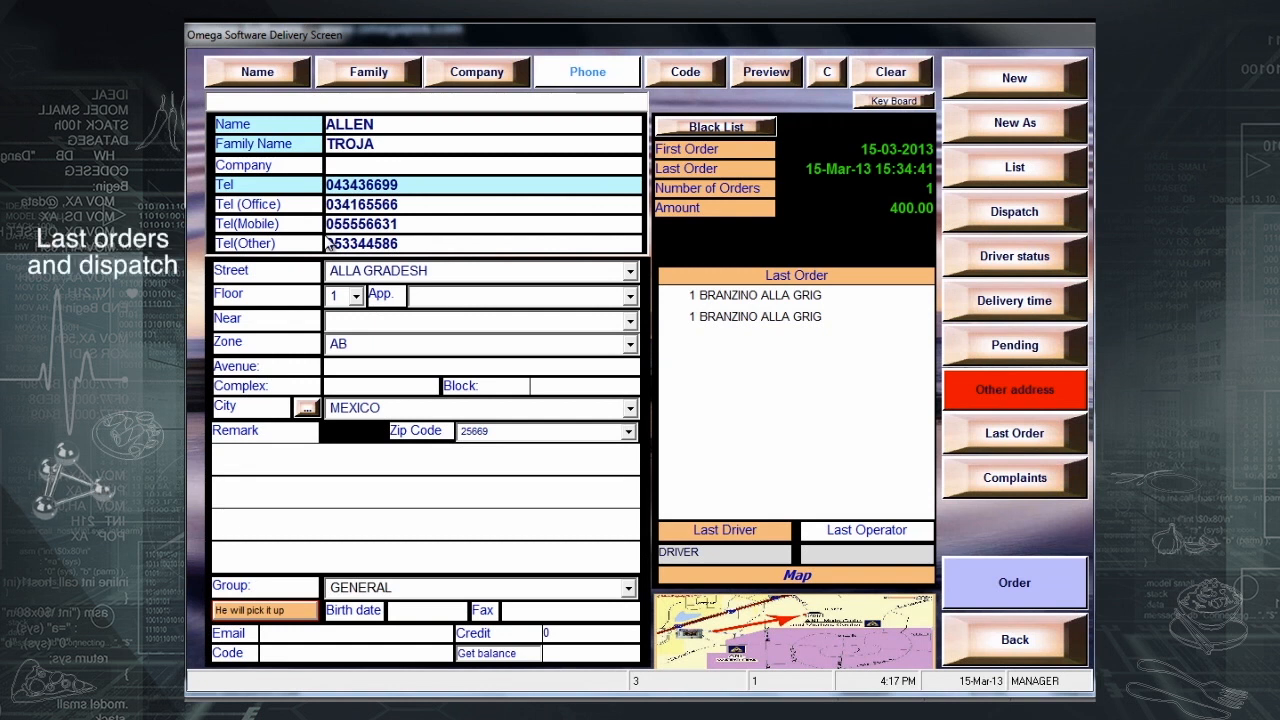
pyautogui.click(828, 531)
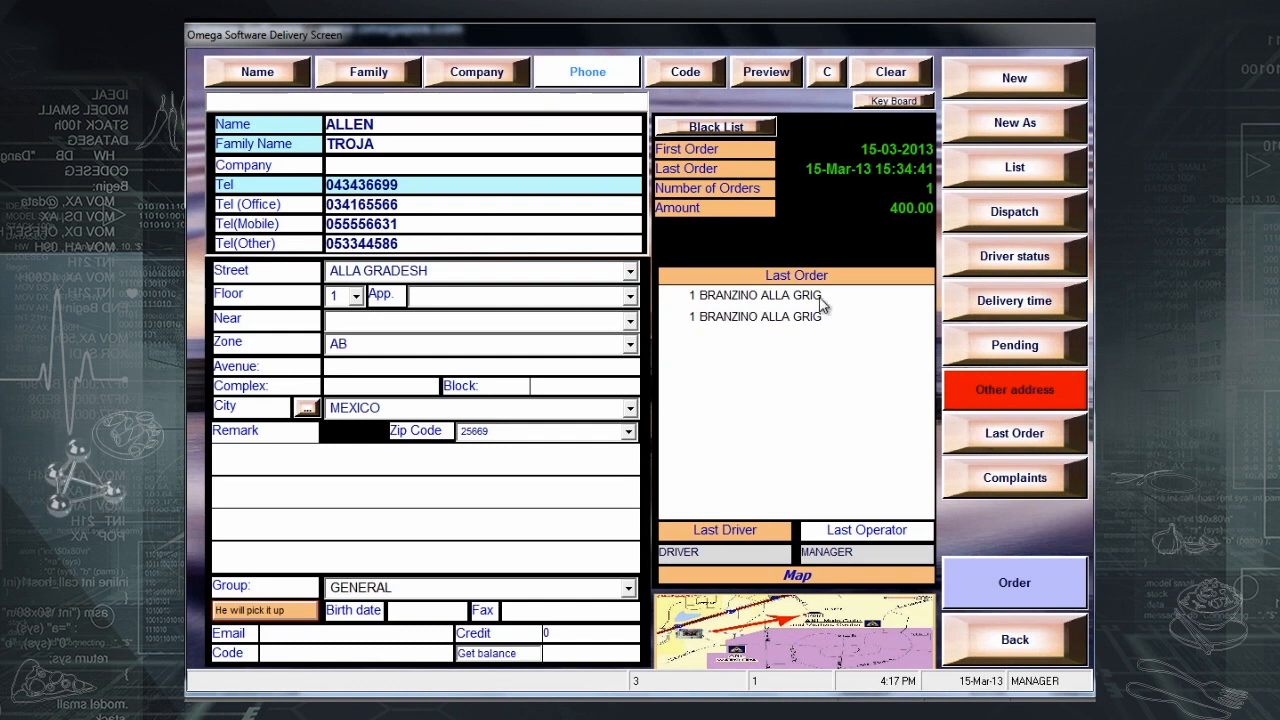
pyautogui.click(1005, 445)
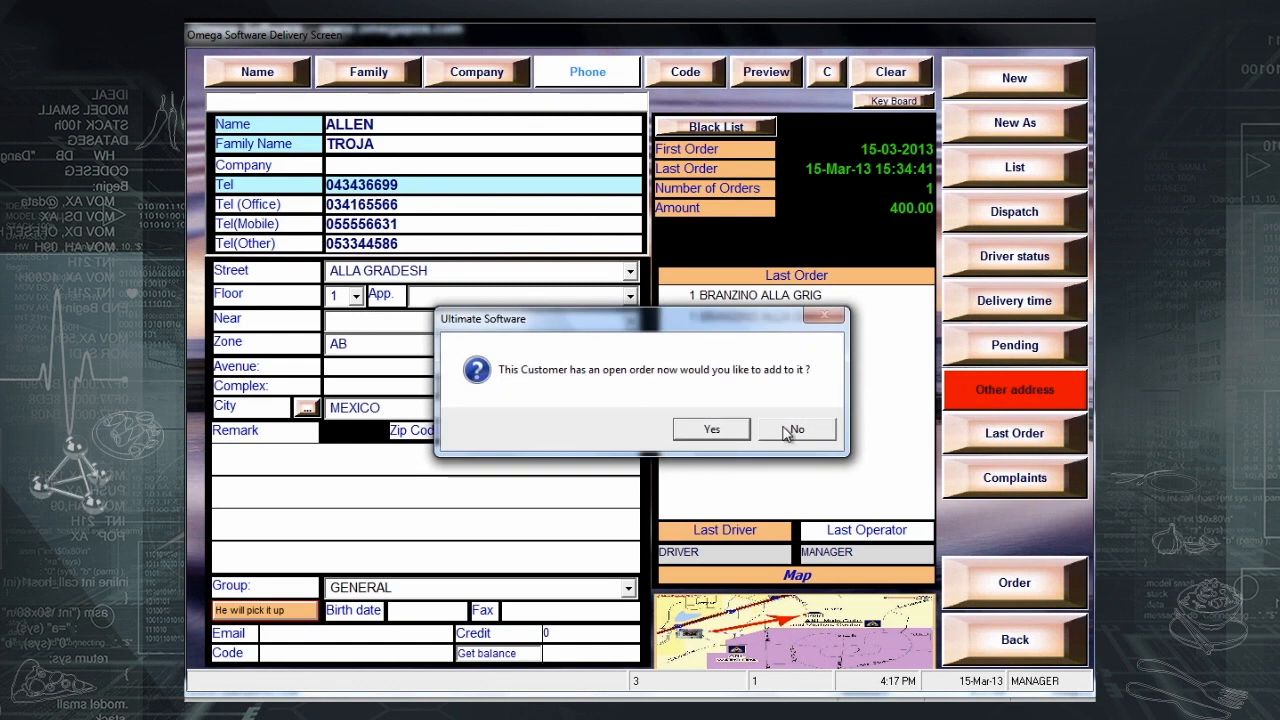
pyautogui.click(787, 431)
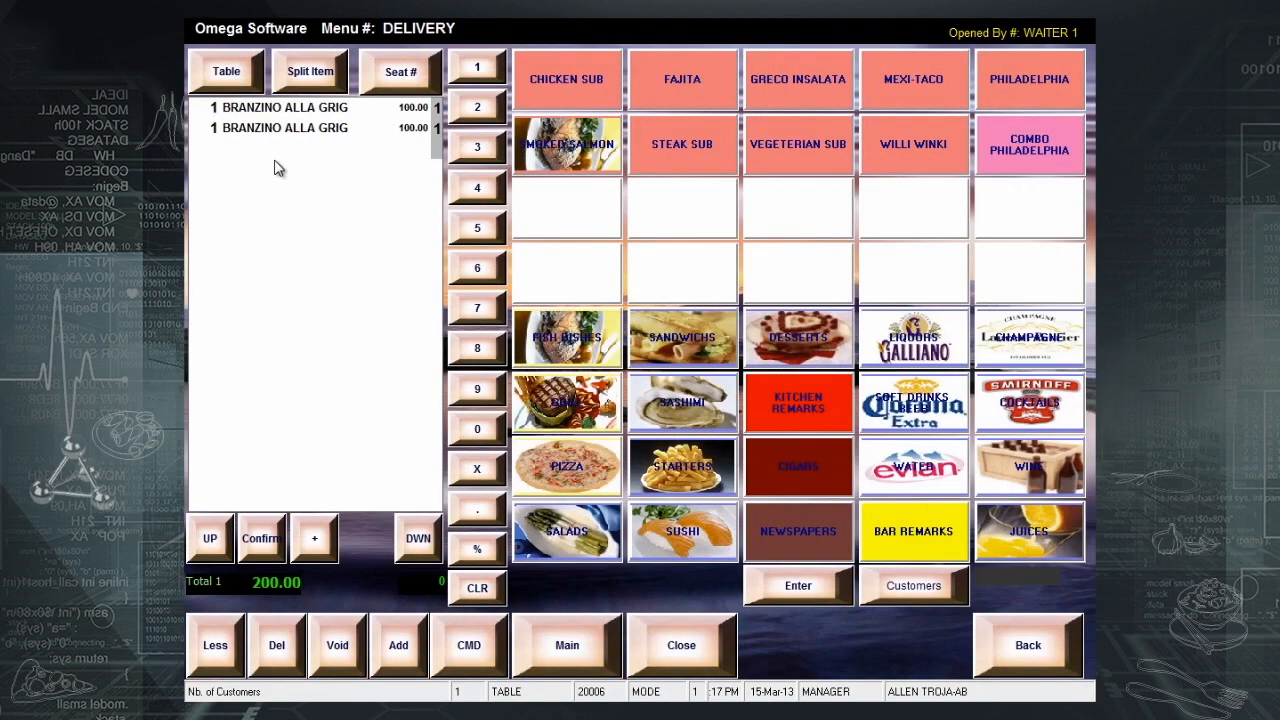
pyautogui.click(683, 656)
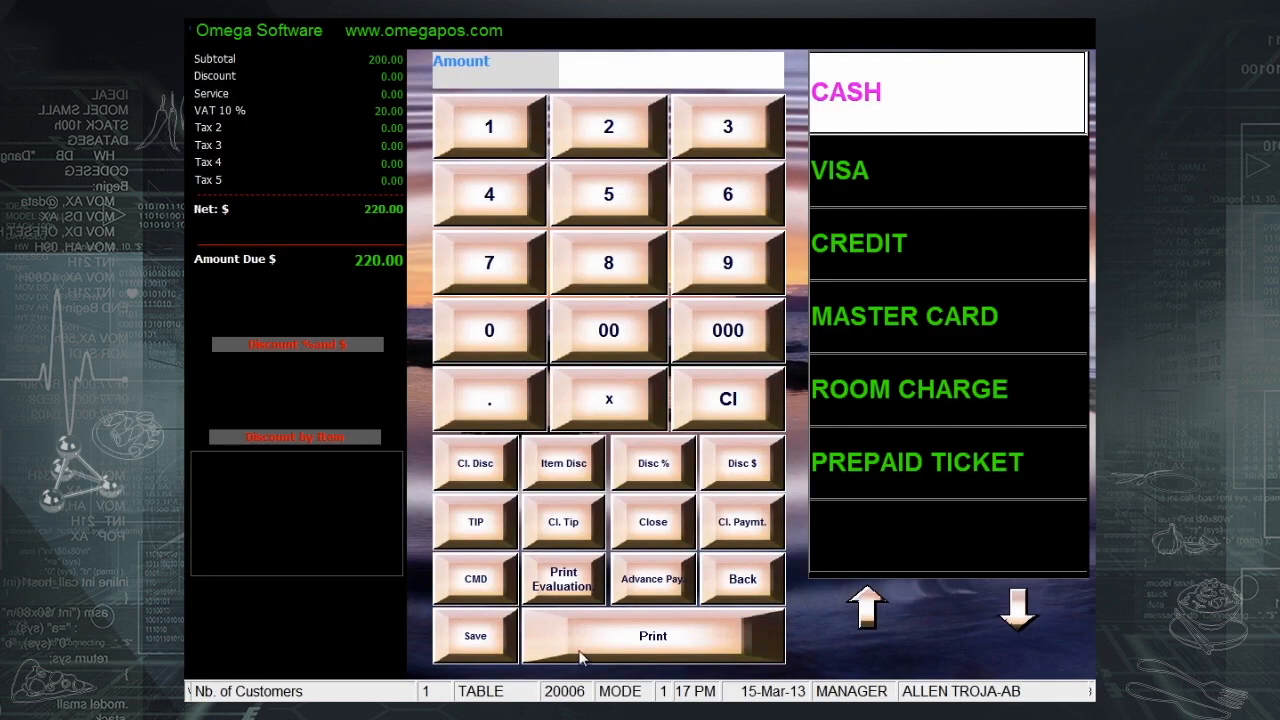
pyautogui.click(454, 648)
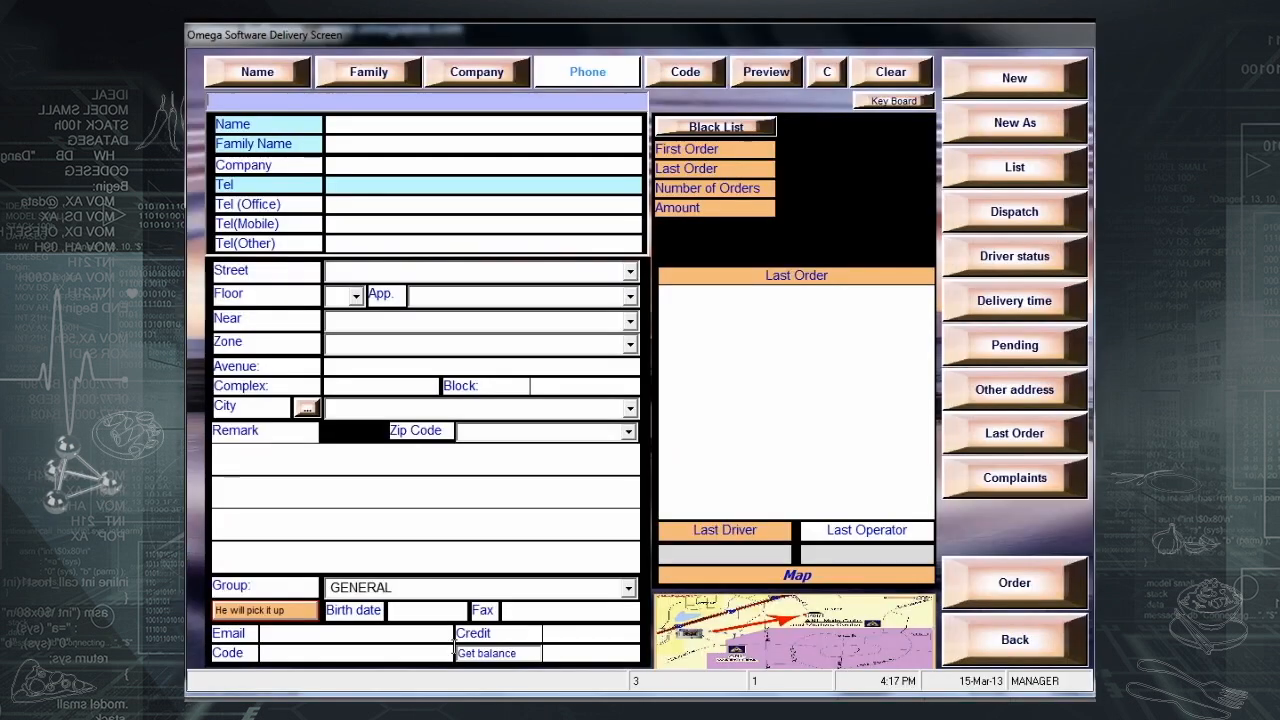
# - Dispatch orders 20001, 20002 and 20003 to DRIVER and save the assignment
pyautogui.click(976, 218)
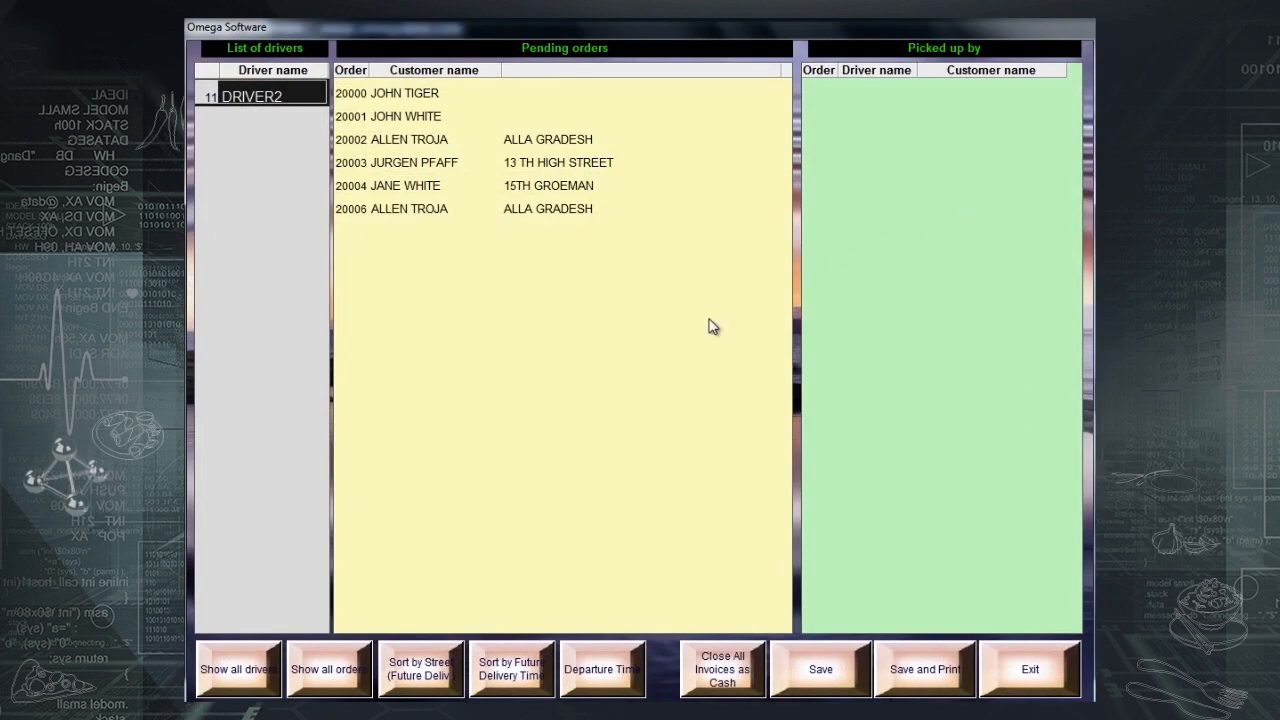
pyautogui.click(262, 678)
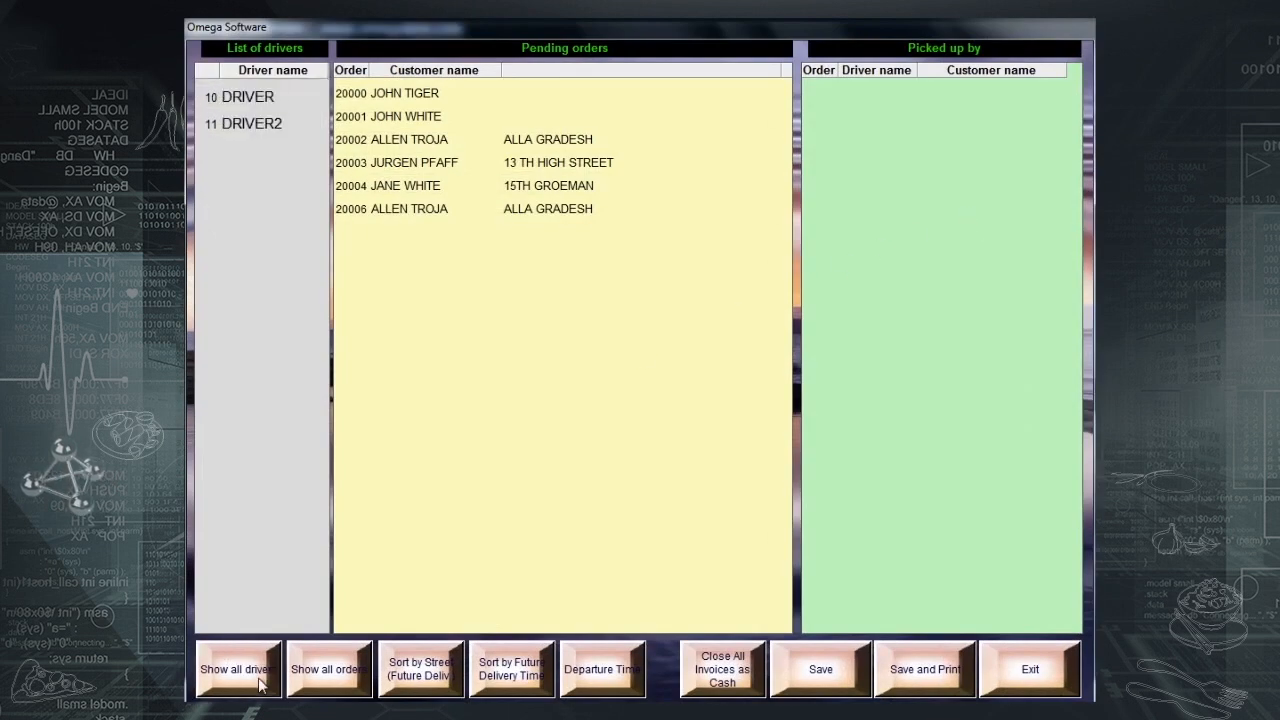
pyautogui.click(297, 105)
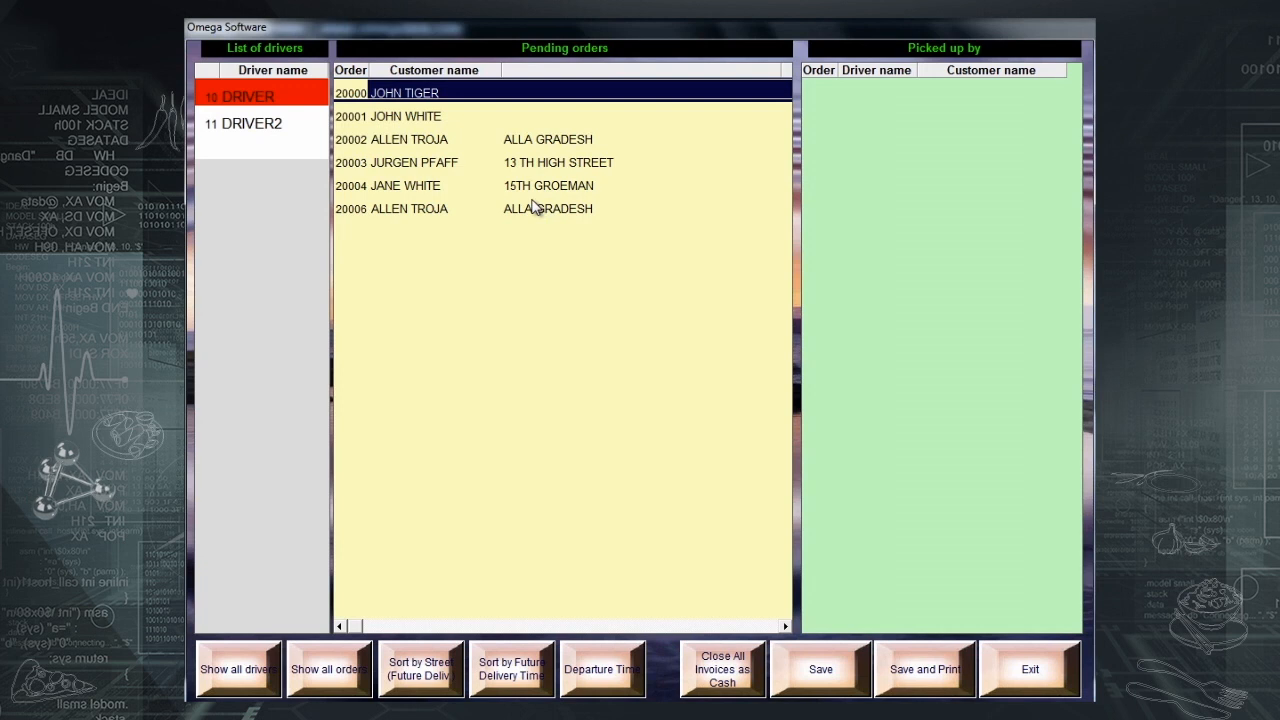
pyautogui.click(429, 140)
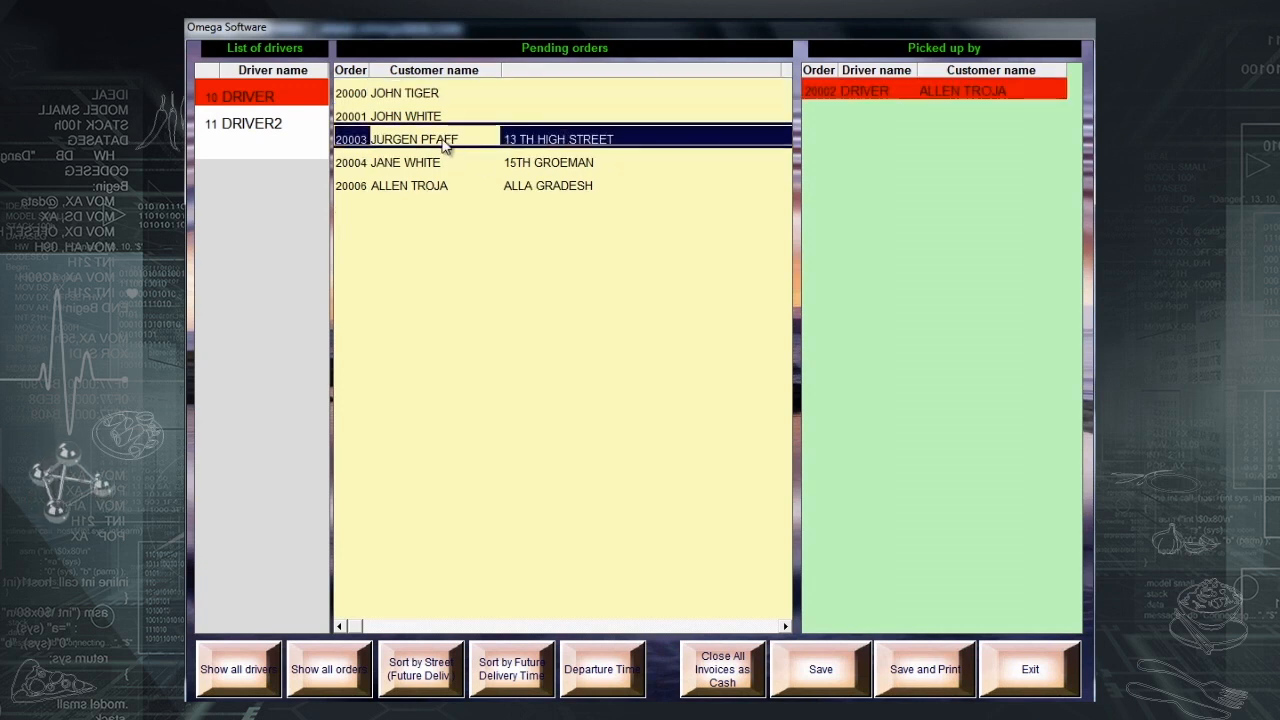
pyautogui.click(446, 146)
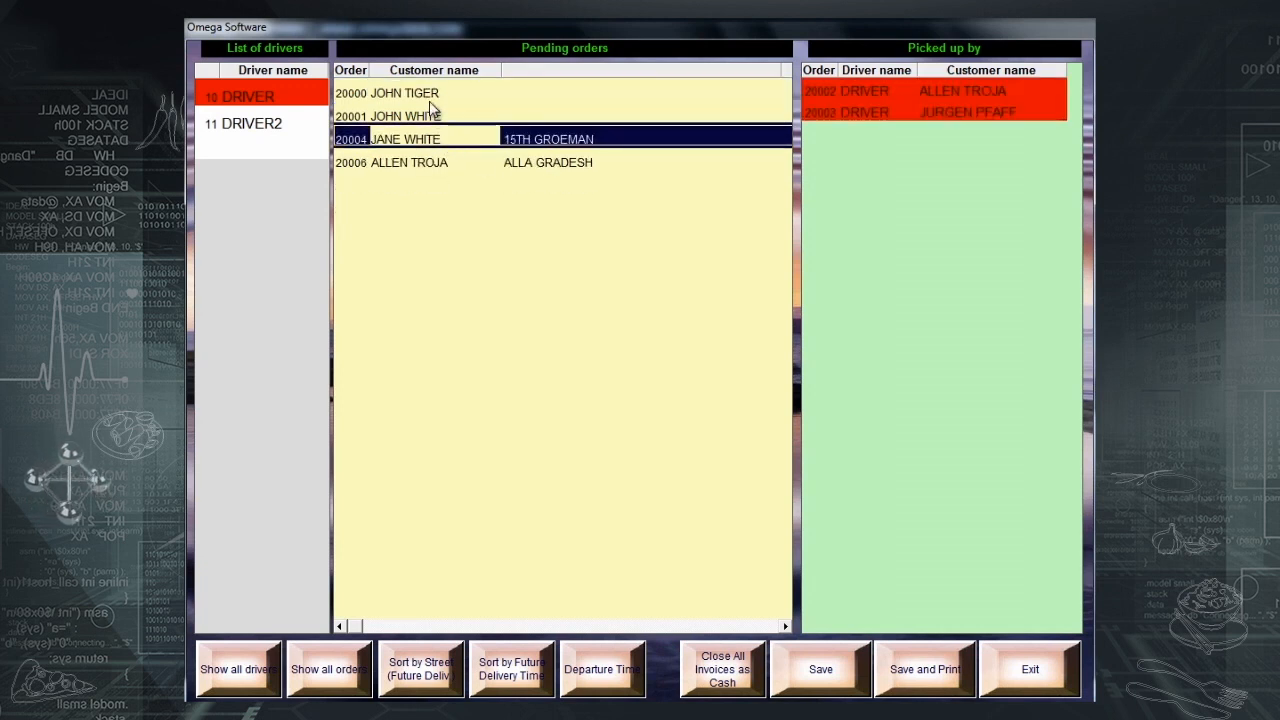
pyautogui.click(430, 108)
pyautogui.click(815, 686)
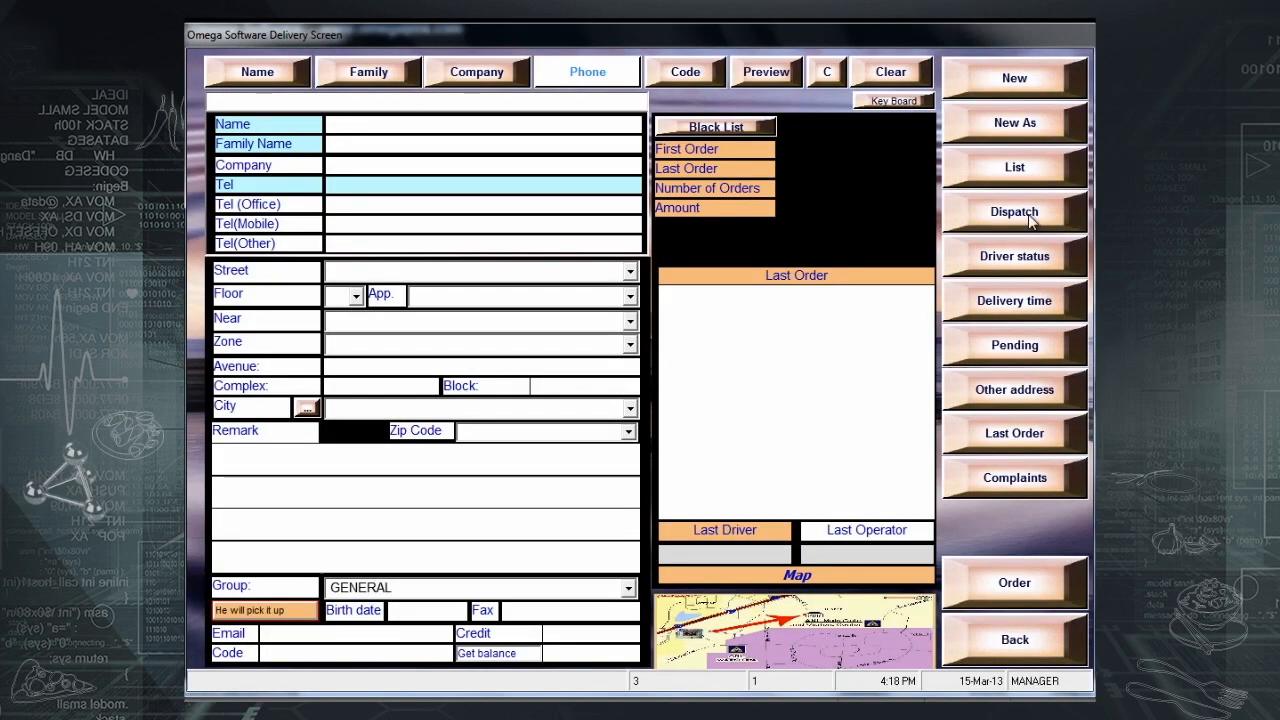
# - Dispatch orders 20000 and 20006 to DRIVER2 and save the assignment
pyautogui.click(1027, 214)
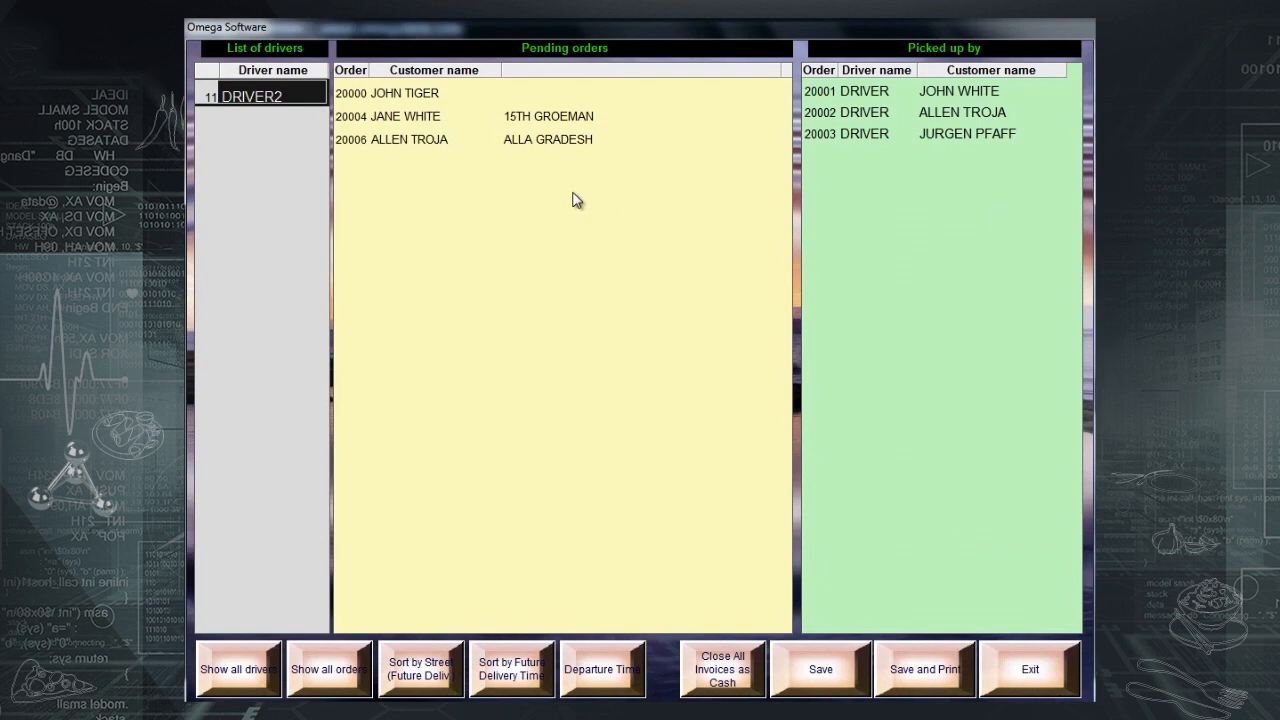
pyautogui.click(277, 94)
pyautogui.click(403, 98)
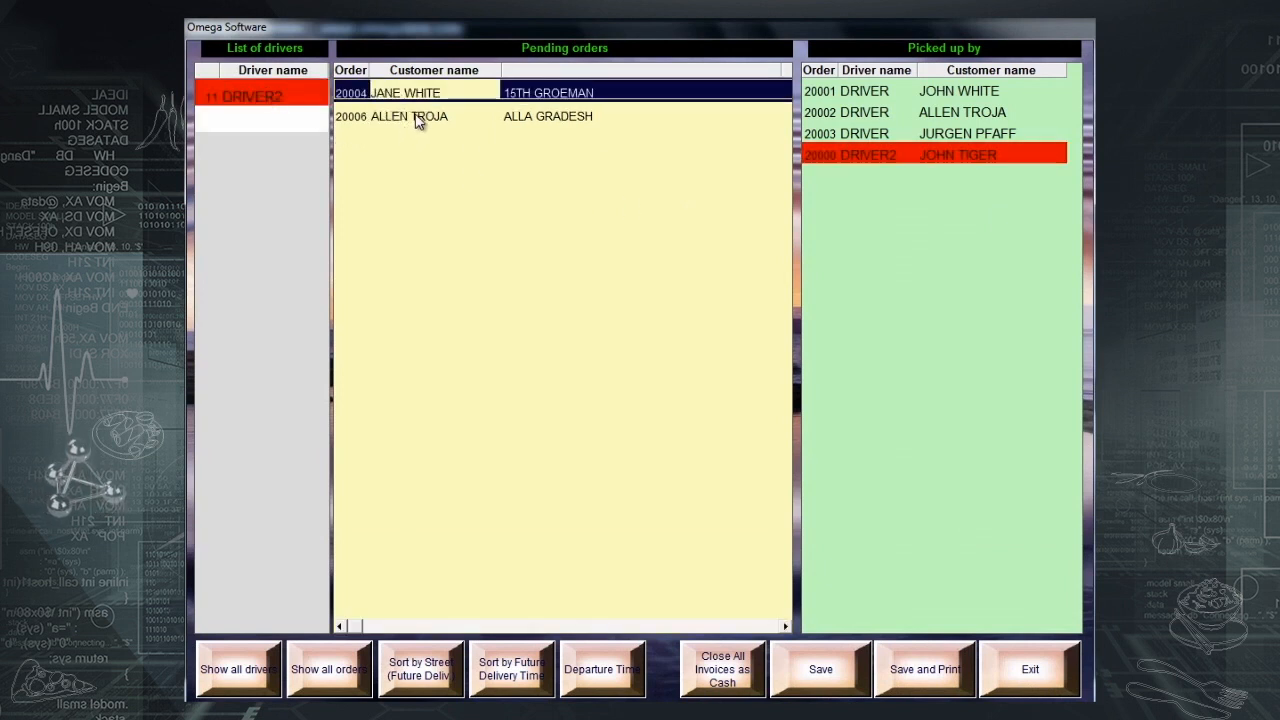
pyautogui.click(418, 118)
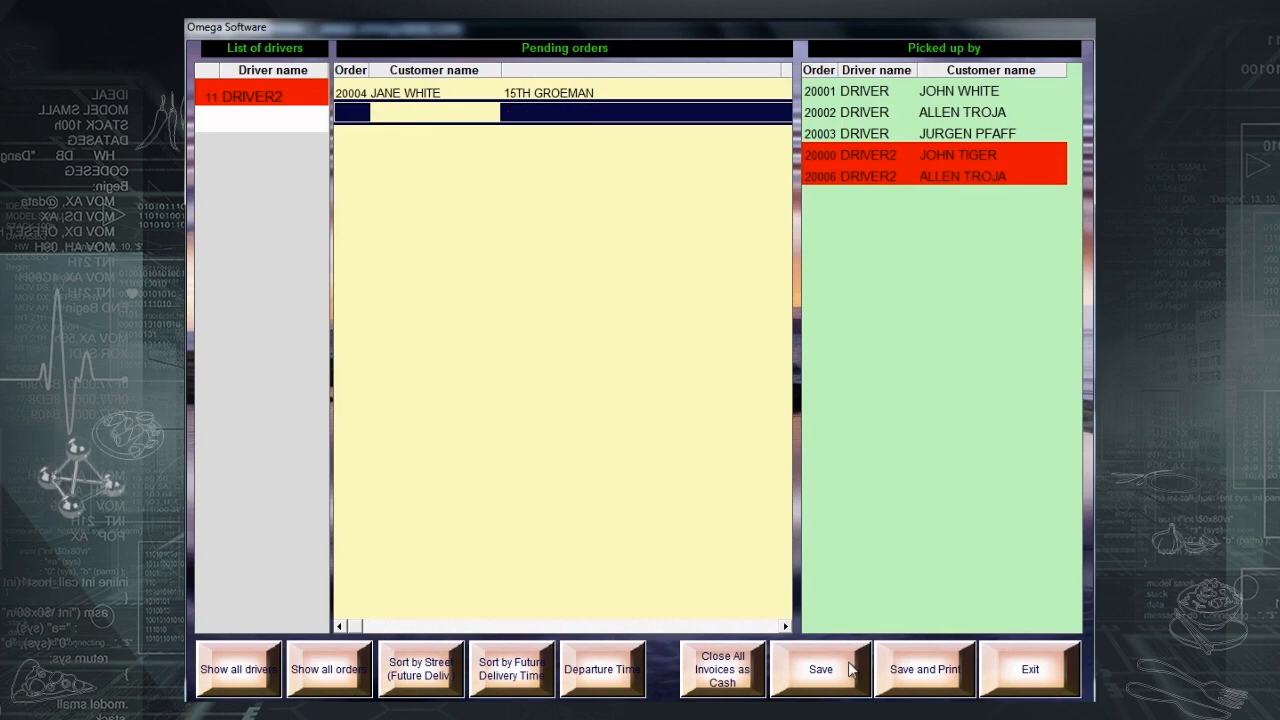
pyautogui.click(845, 669)
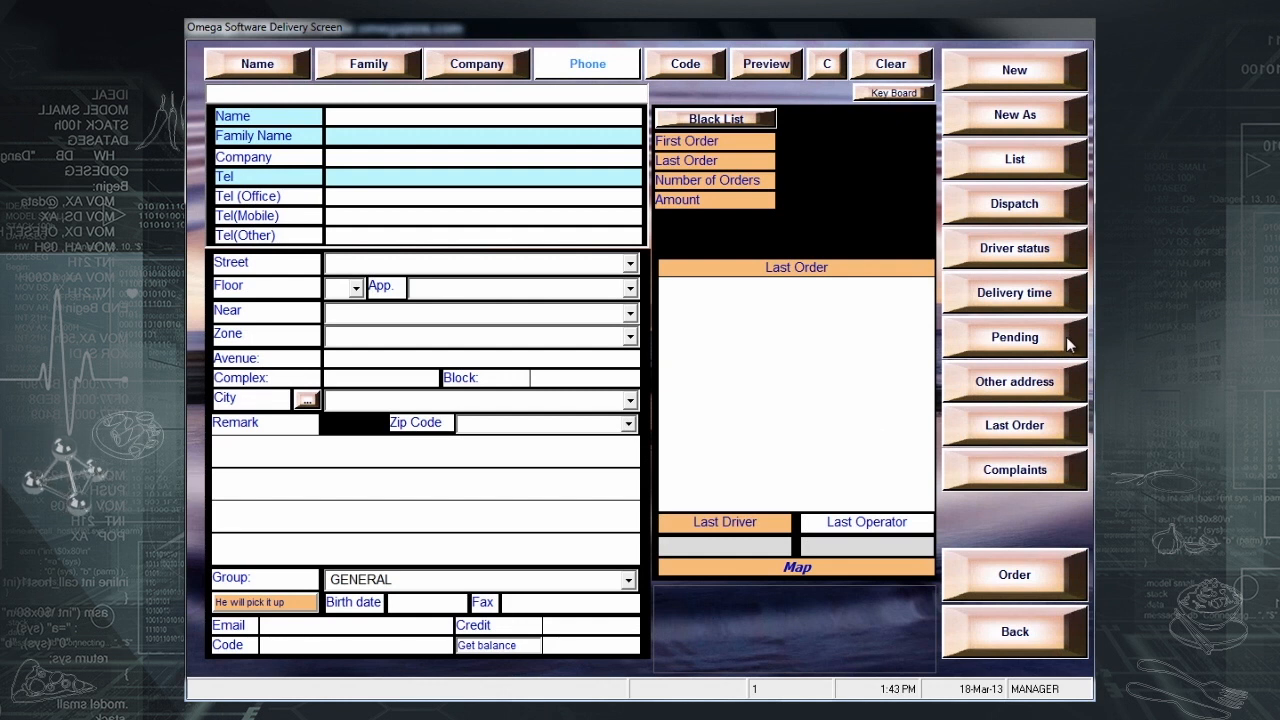
# - In Delivery Status, toggle DRIVER out and back, set DRIVER2 IN, then close the list
pyautogui.click(1027, 259)
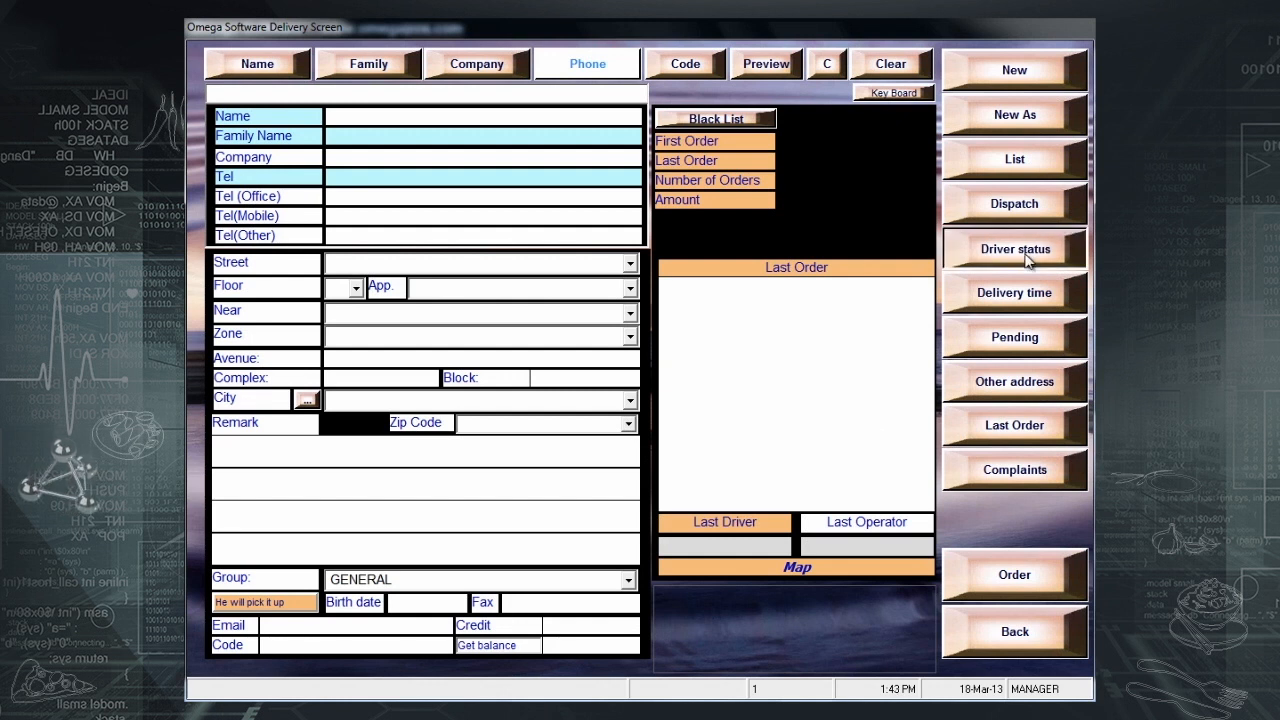
pyautogui.click(744, 152)
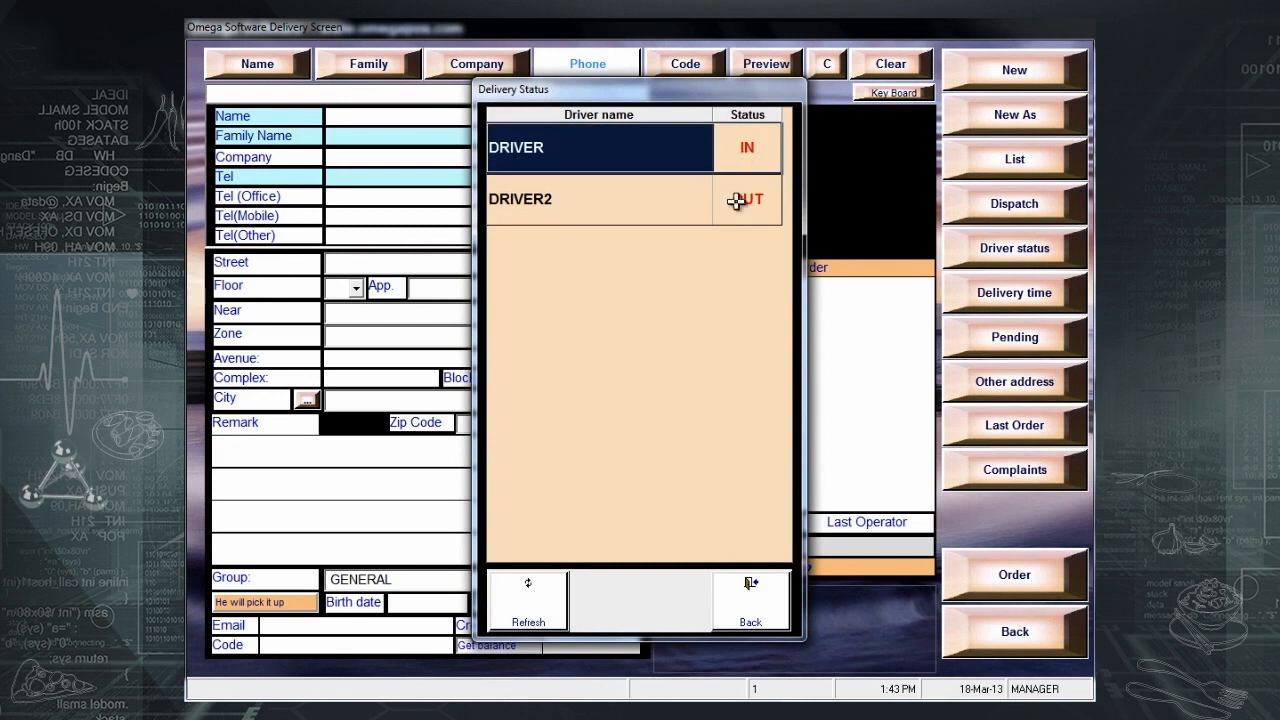
pyautogui.click(749, 142)
pyautogui.click(752, 158)
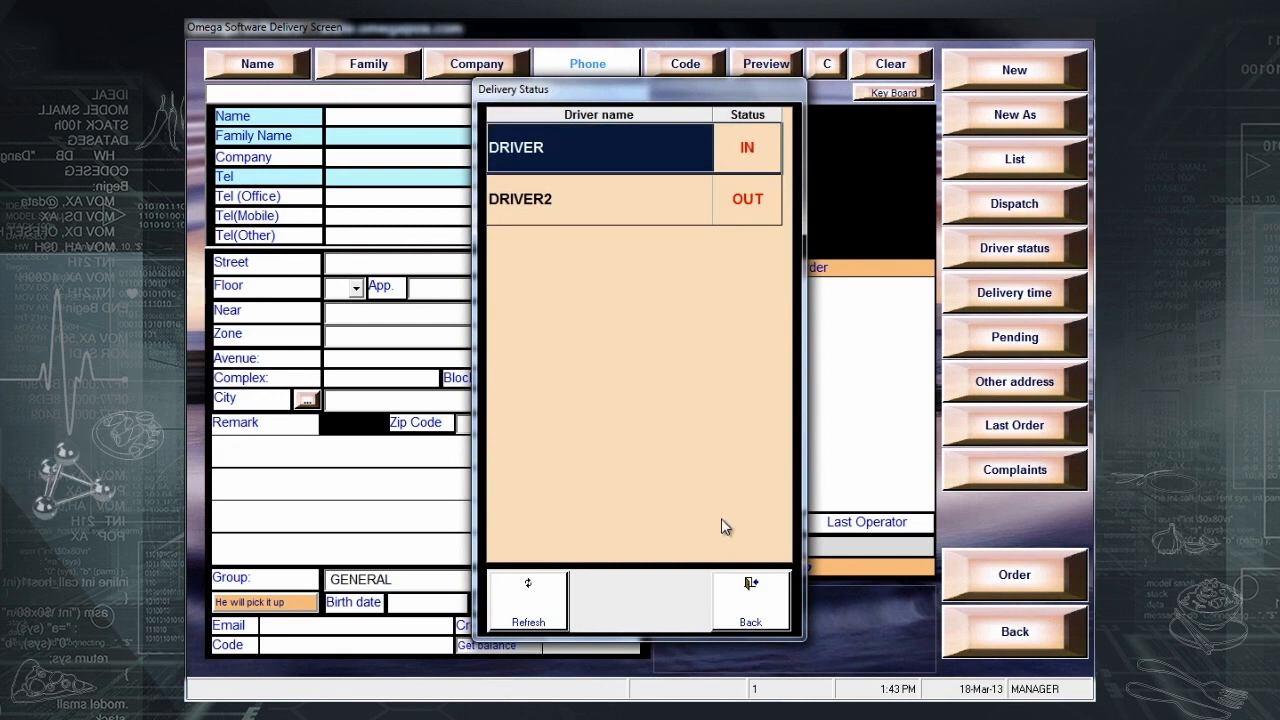
pyautogui.click(741, 198)
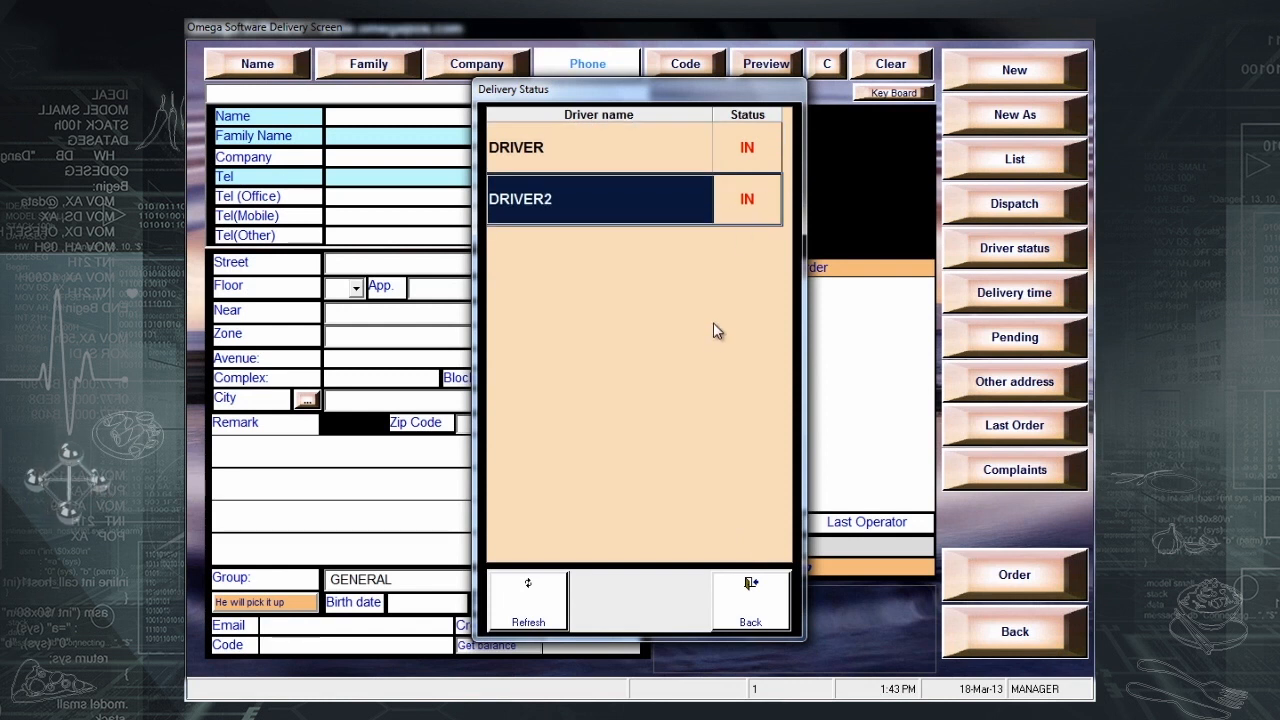
pyautogui.click(753, 150)
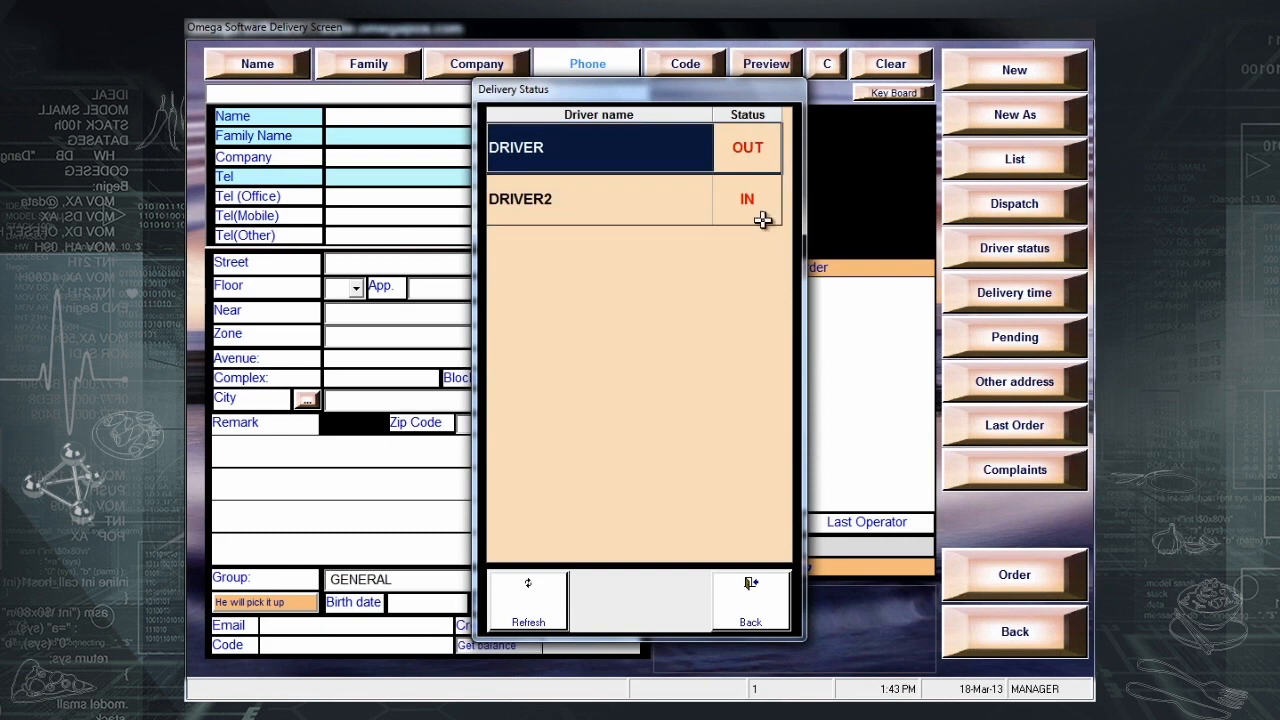
pyautogui.click(757, 150)
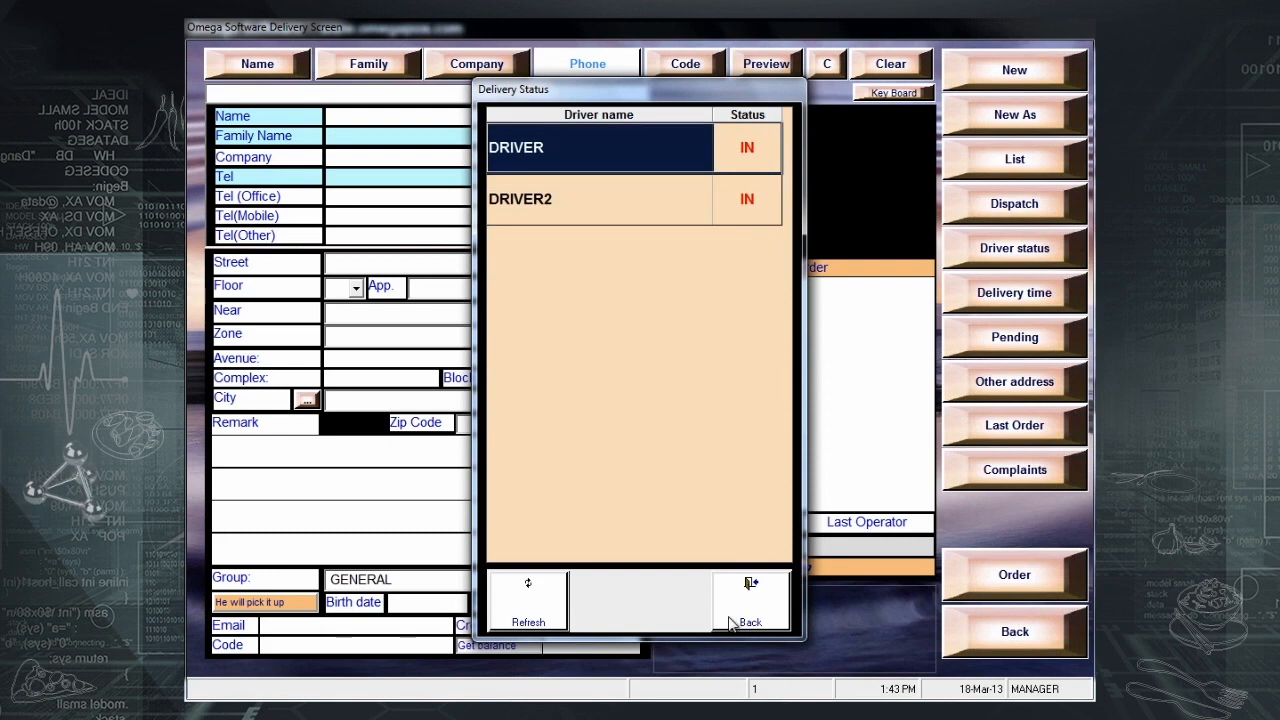
pyautogui.click(736, 614)
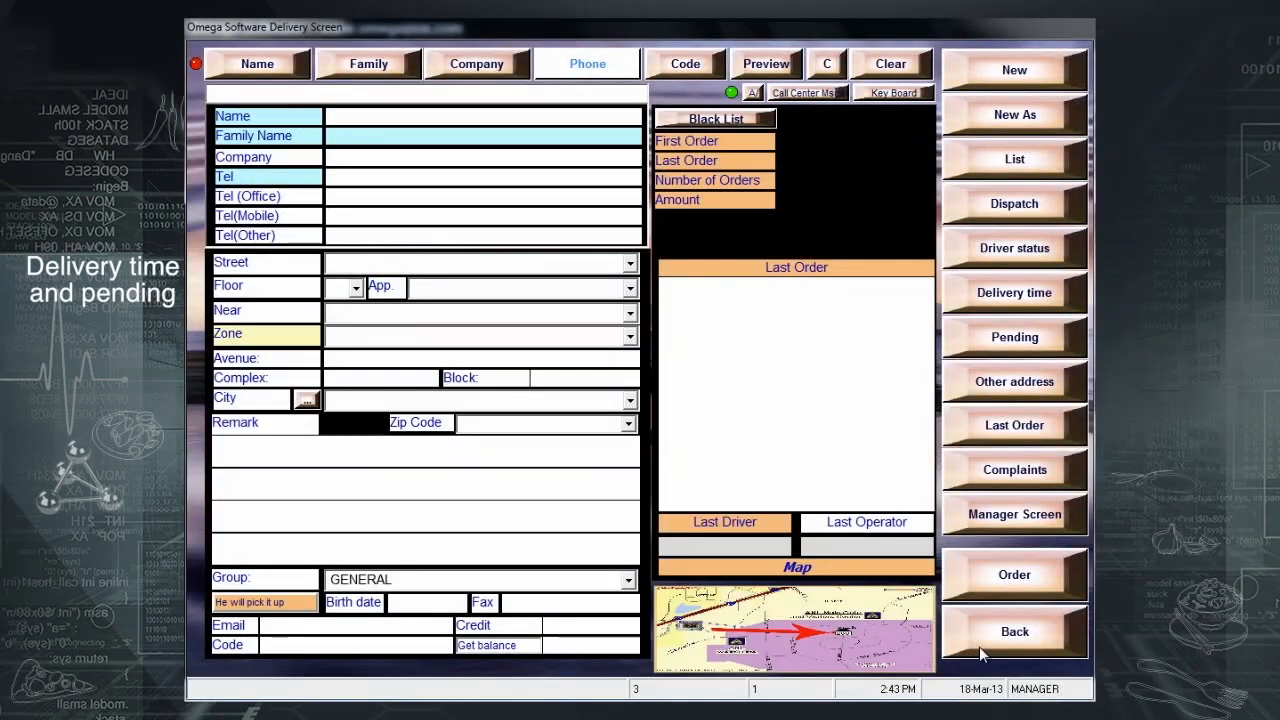
# - Look up the SIEMENS customer by phone and set delivery for 19-Mar-13 at 12:43
pyautogui.click(384, 88)
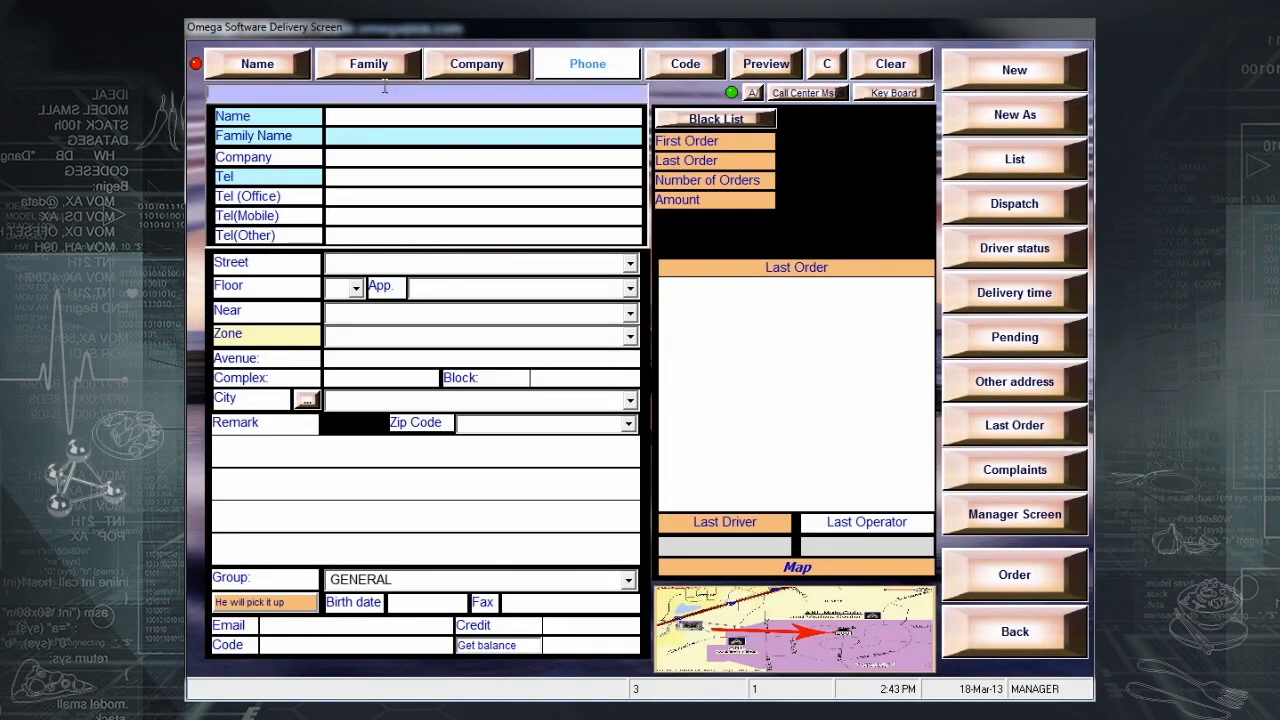
pyautogui.press('Return')
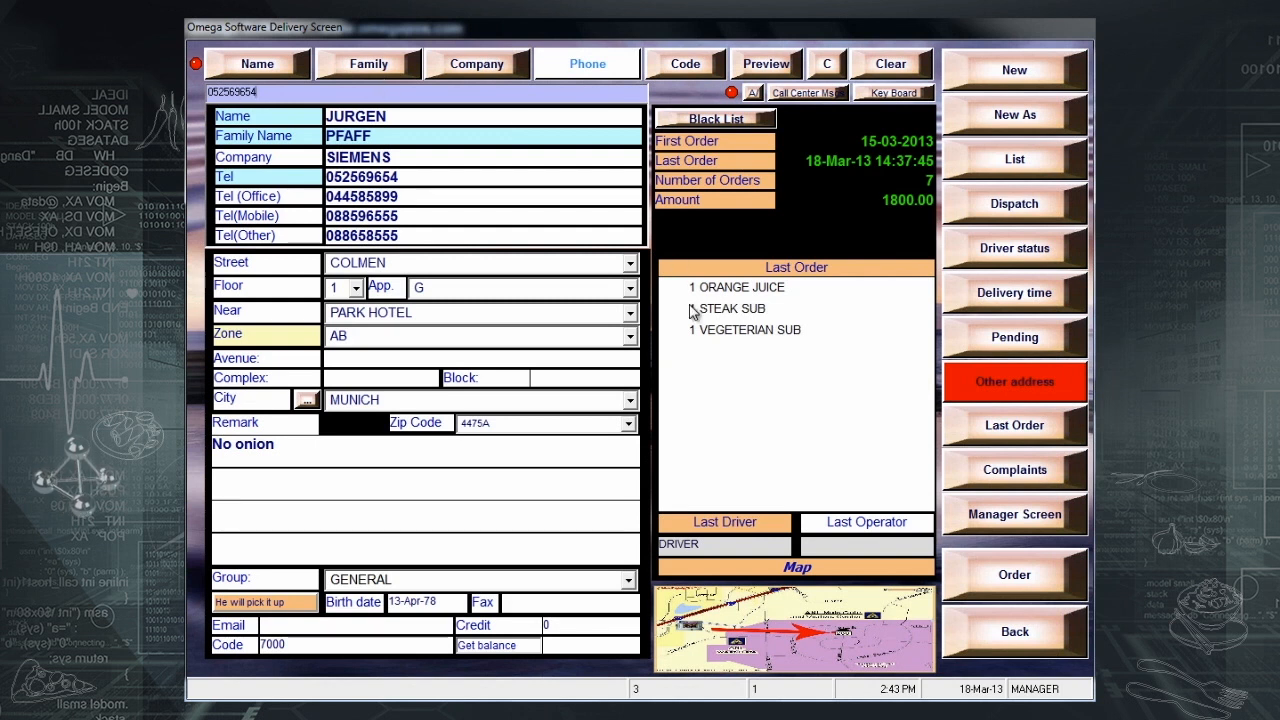
pyautogui.click(993, 306)
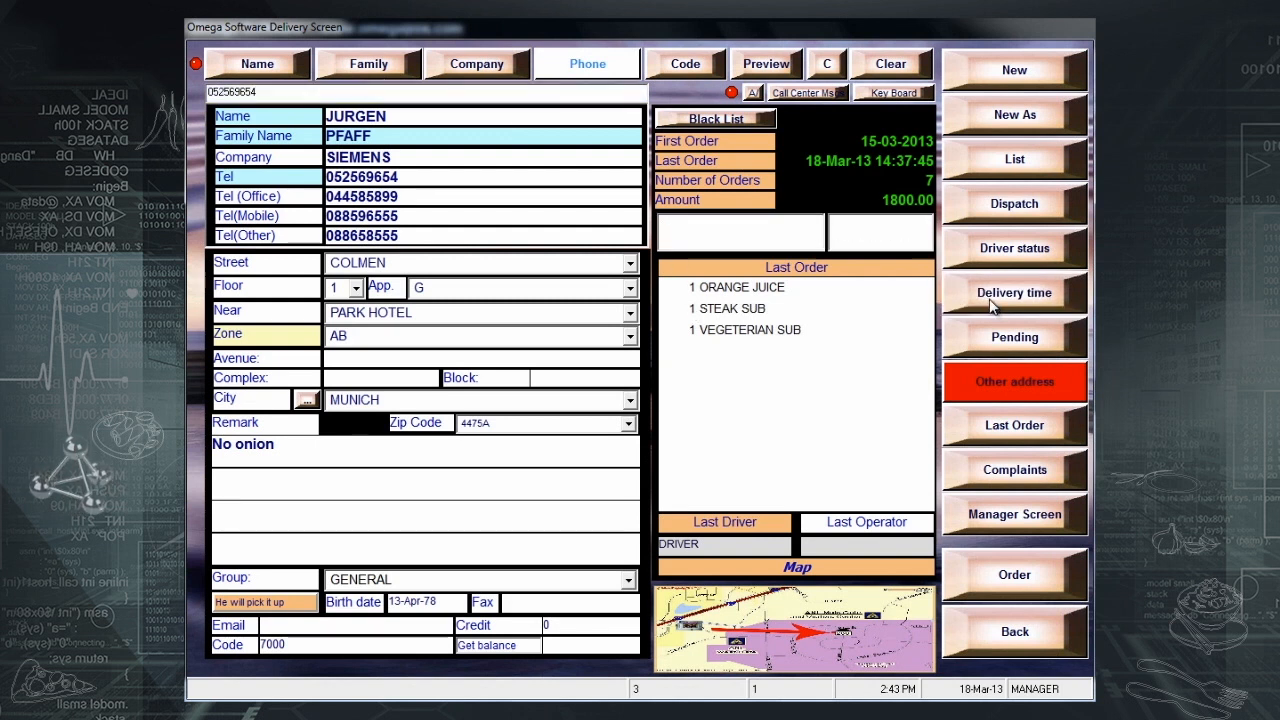
pyautogui.click(675, 230)
pyautogui.write('19-Mar-13')
pyautogui.click(842, 240)
pyautogui.write('12:43:23')
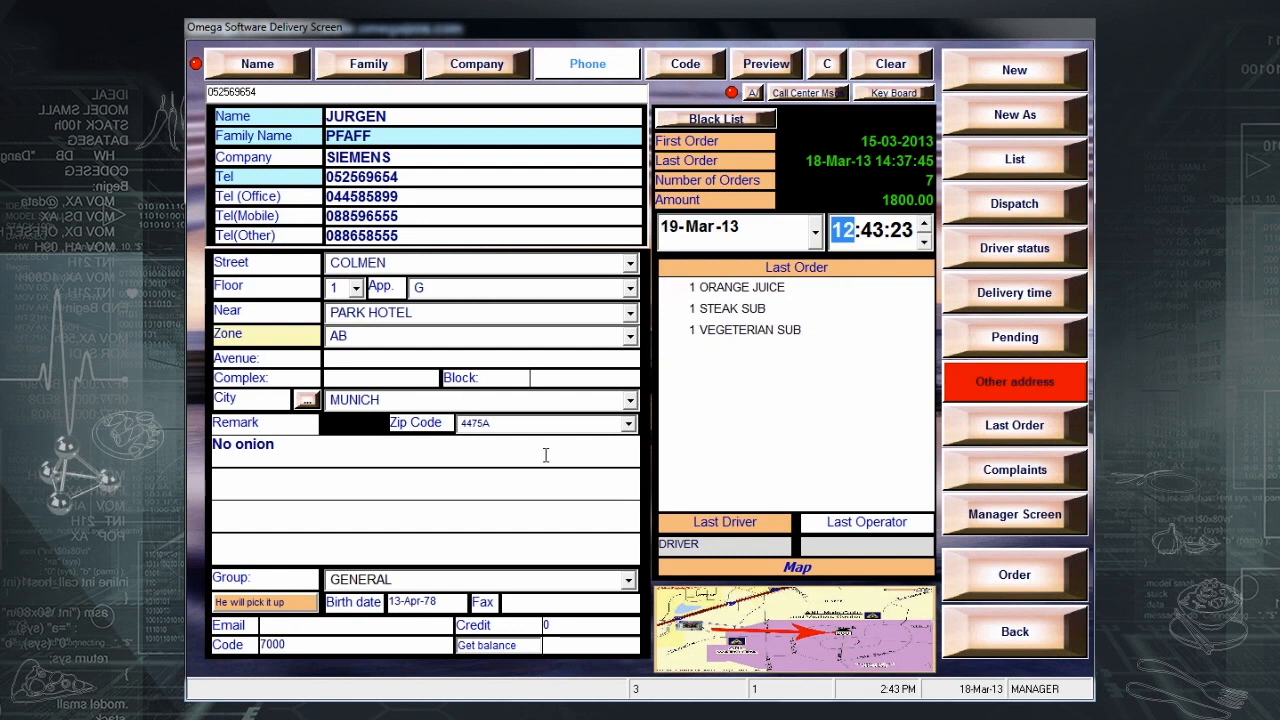
# - Start a separate order with grape juice, orange juice, strawberries, steak sub and vegeterian sub, then save
pyautogui.click(973, 580)
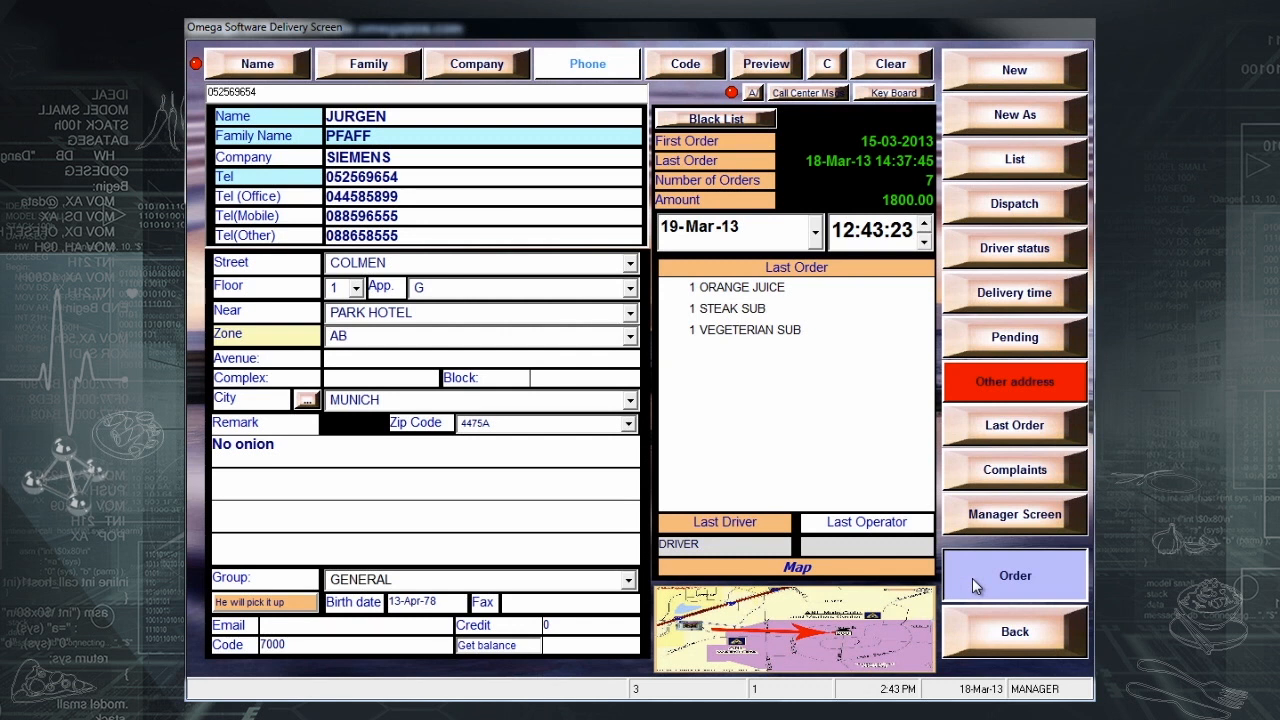
pyautogui.click(776, 430)
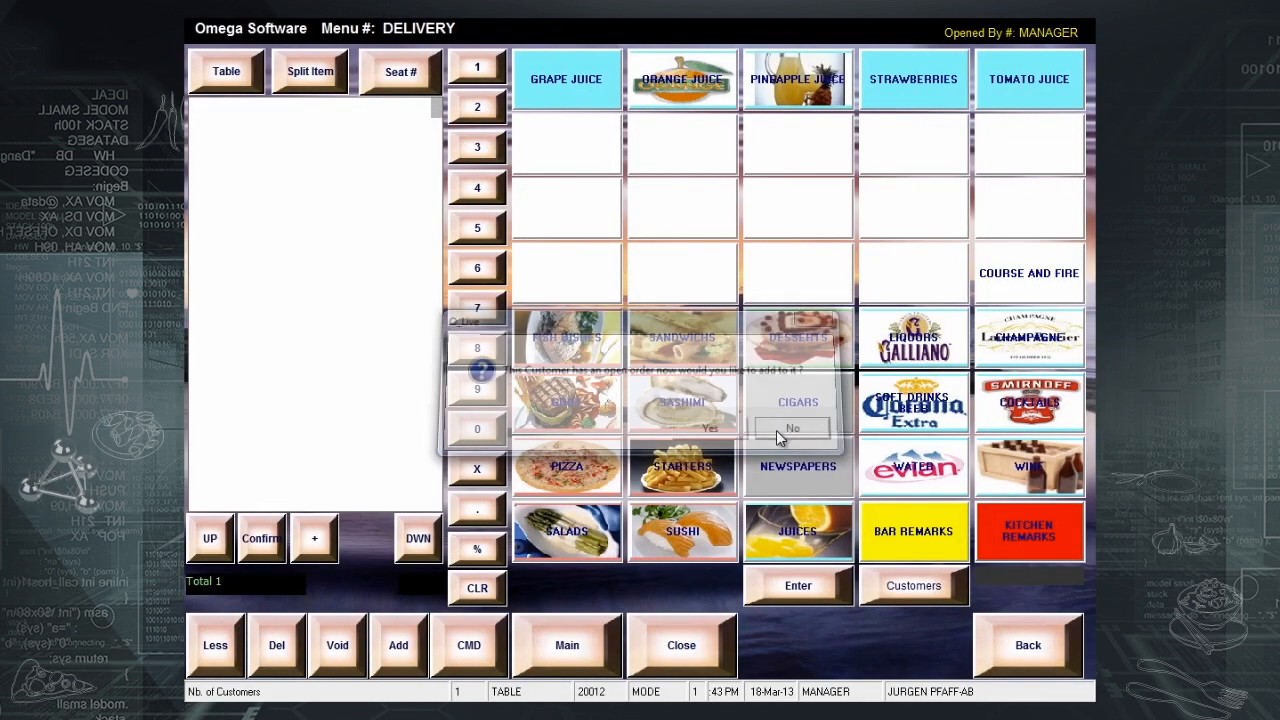
pyautogui.click(612, 88)
pyautogui.click(690, 85)
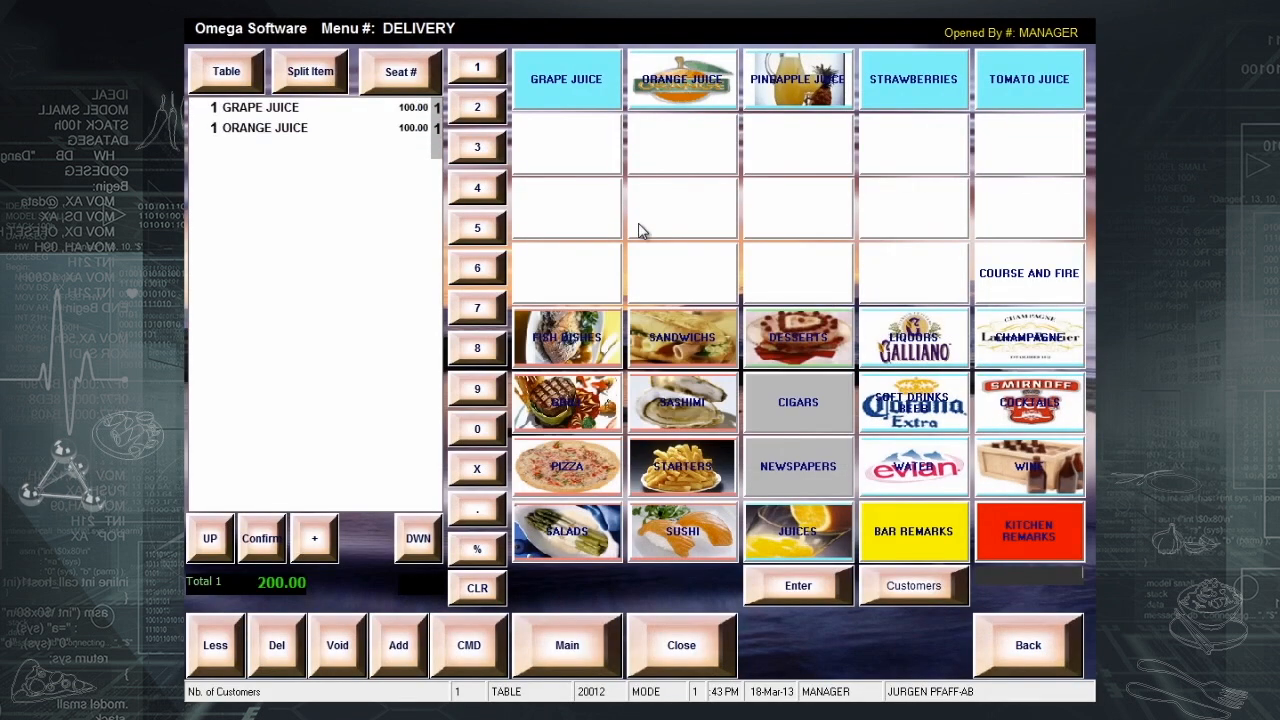
pyautogui.click(884, 80)
pyautogui.click(714, 343)
pyautogui.click(683, 150)
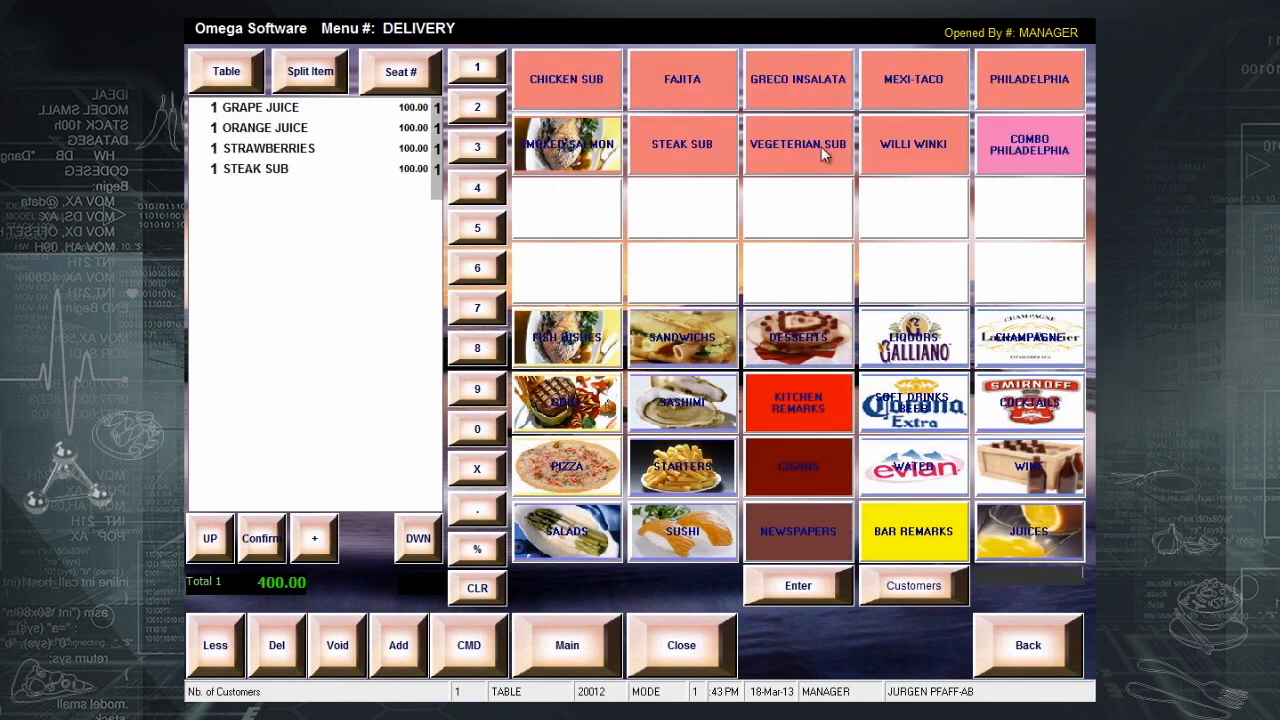
pyautogui.click(821, 146)
pyautogui.click(666, 648)
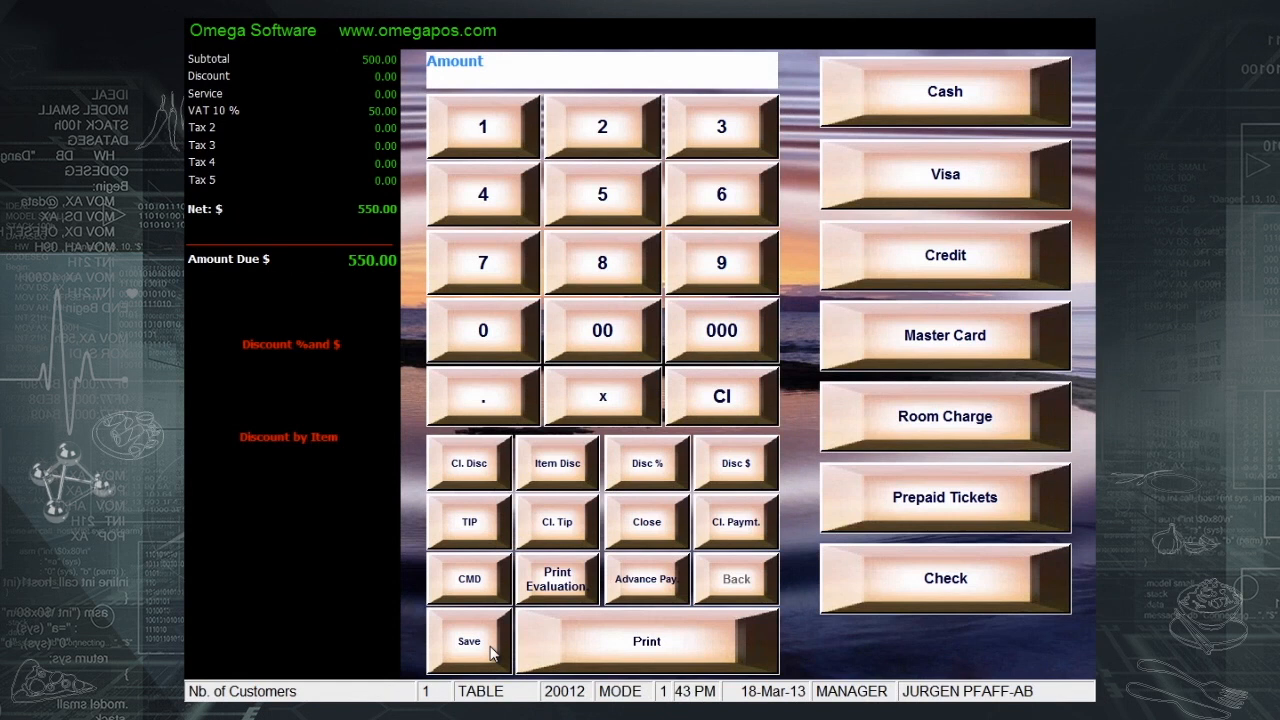
pyautogui.click(541, 646)
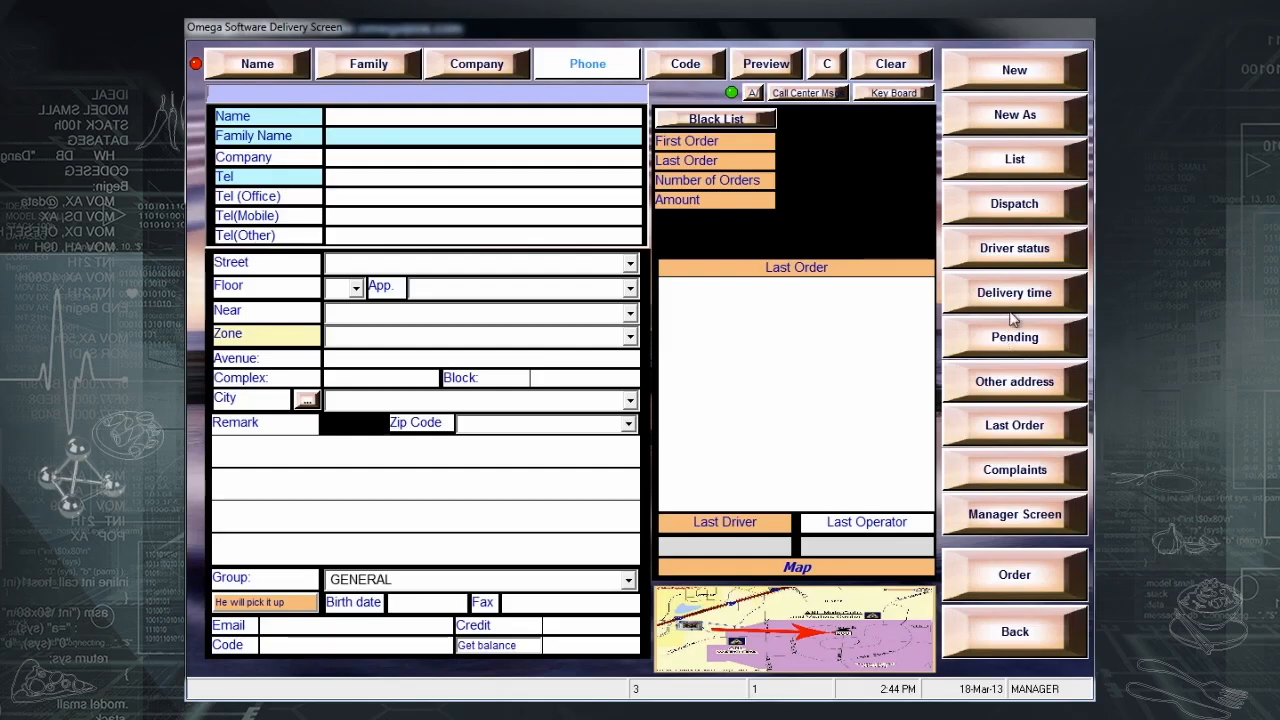
# - Review the items of the pending 19-Mar-13 12:43:23 delivery order
pyautogui.click(998, 348)
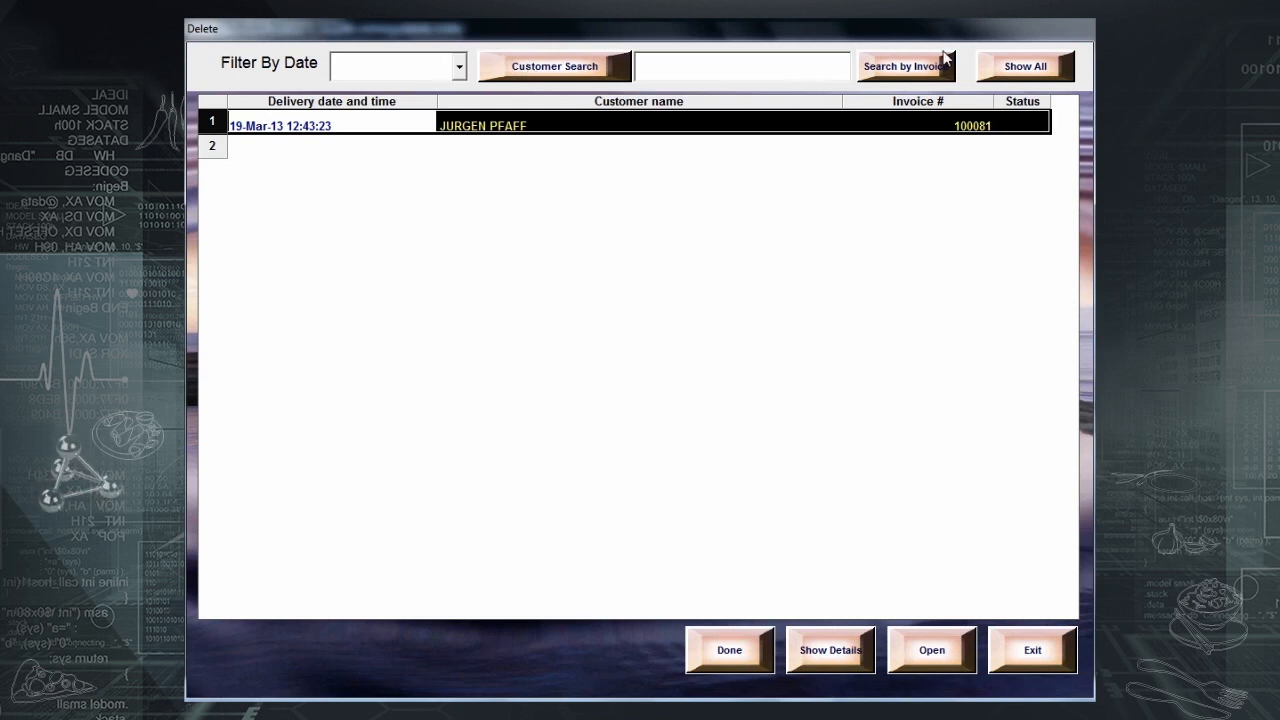
pyautogui.click(546, 126)
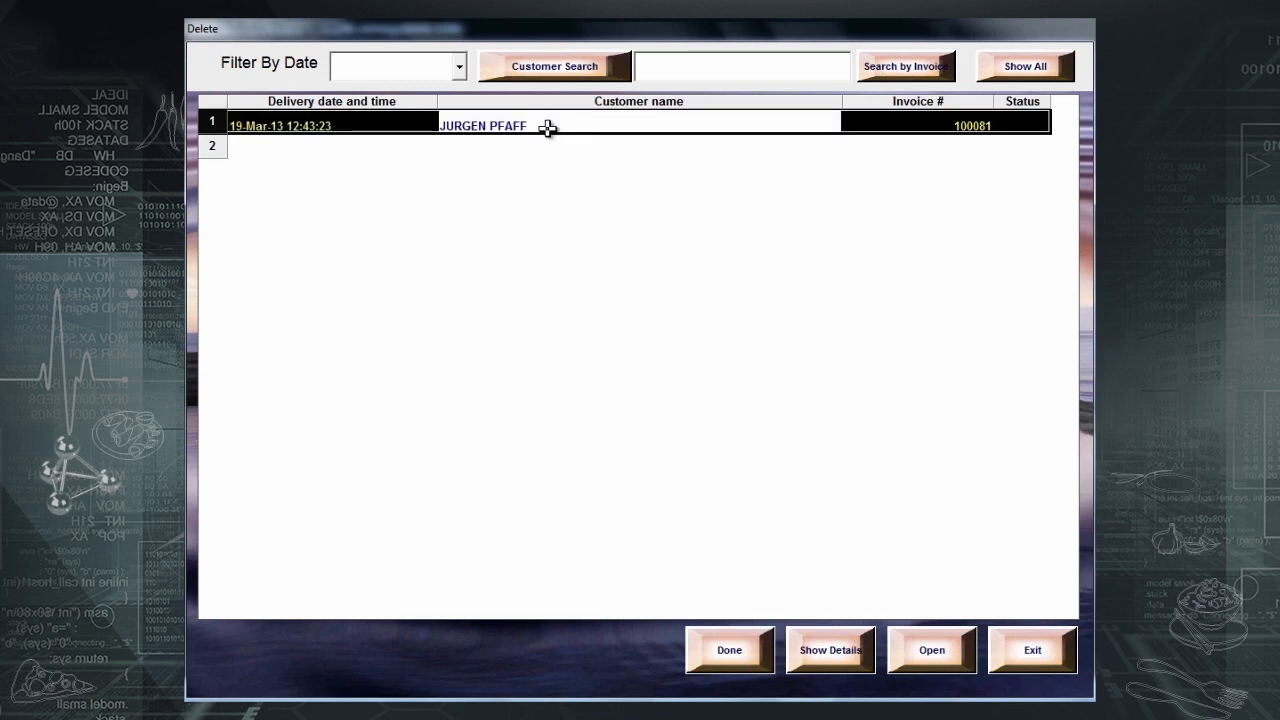
pyautogui.click(821, 650)
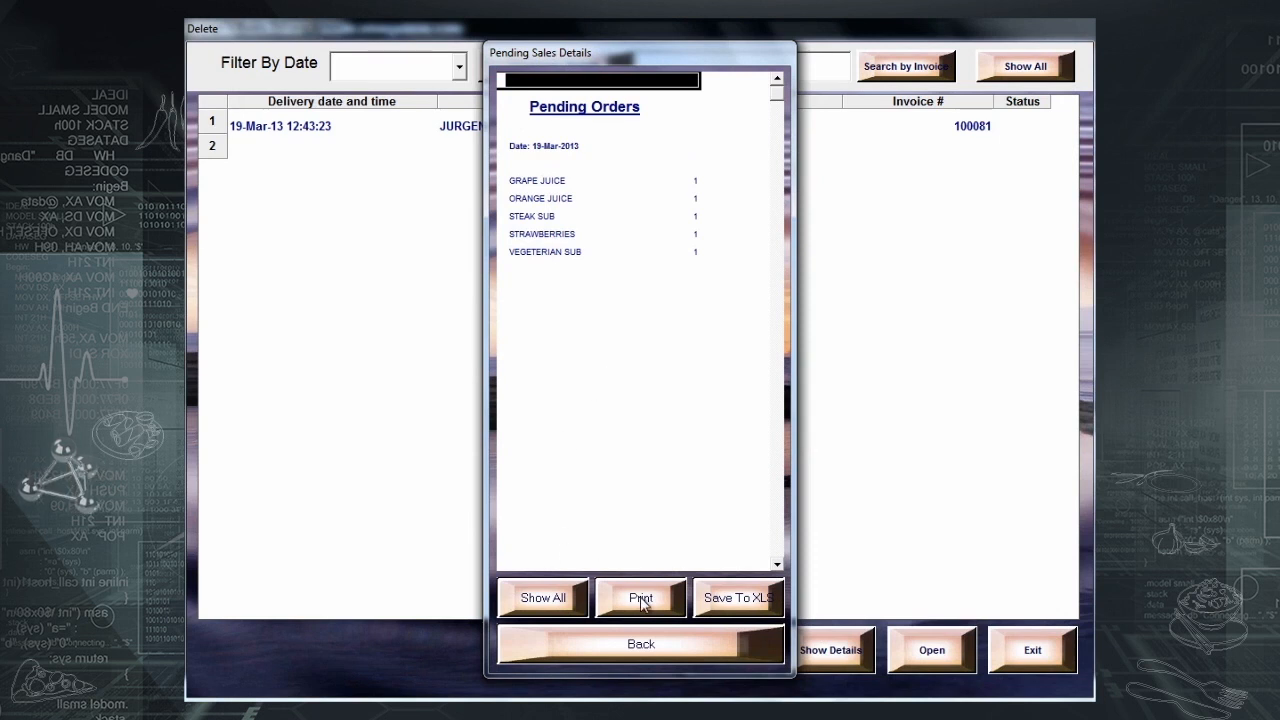
pyautogui.click(702, 650)
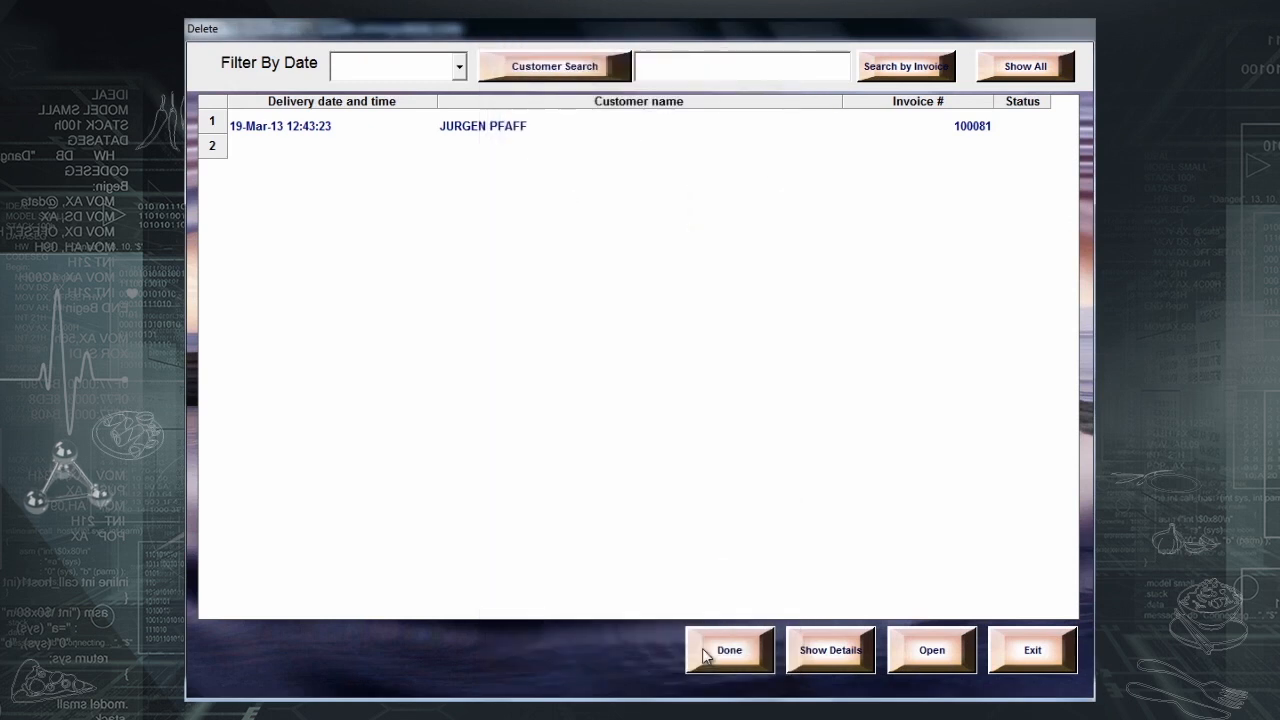
# - Mark pending invoice 100081 as Done and confirm
pyautogui.click(980, 122)
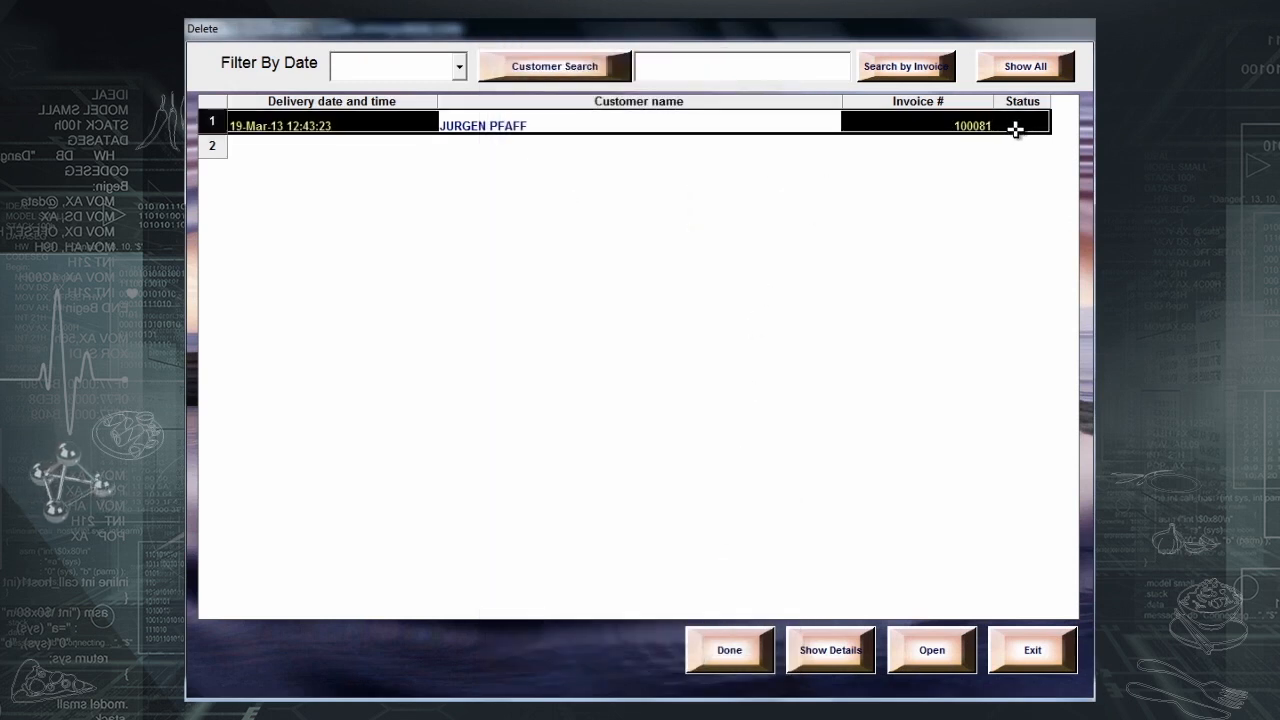
pyautogui.click(729, 652)
pyautogui.click(705, 430)
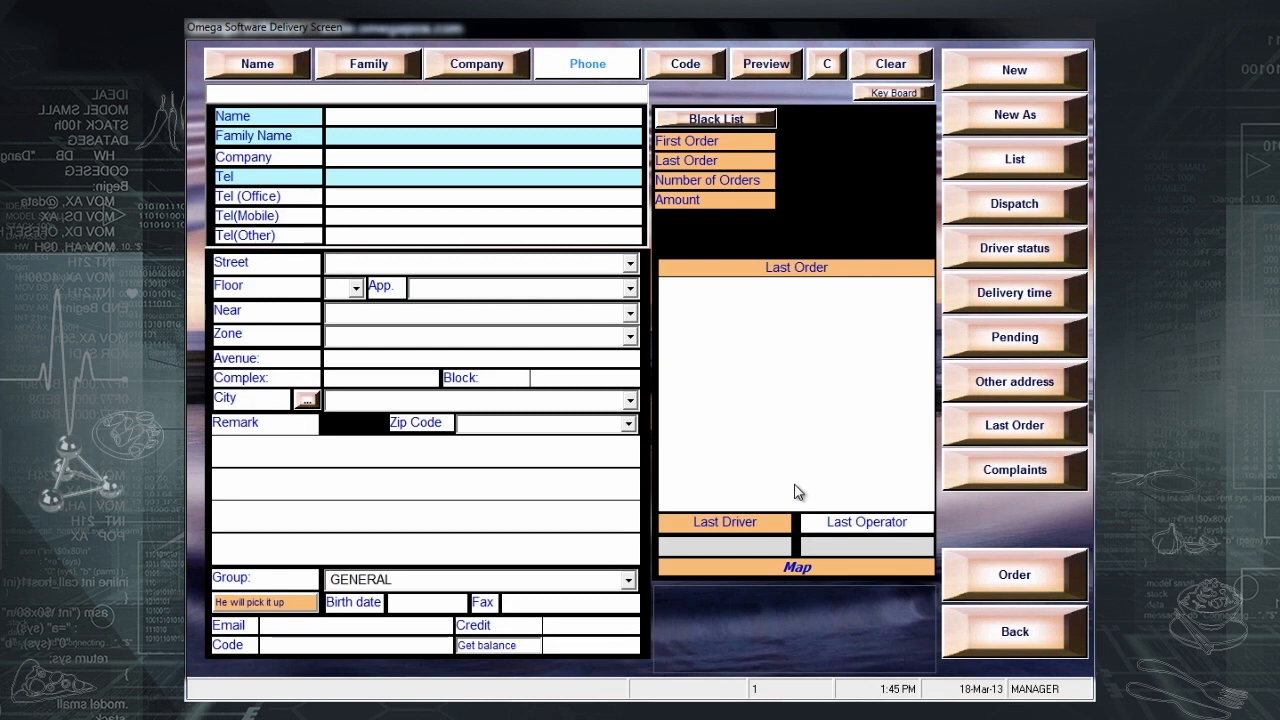
pyautogui.click(1025, 207)
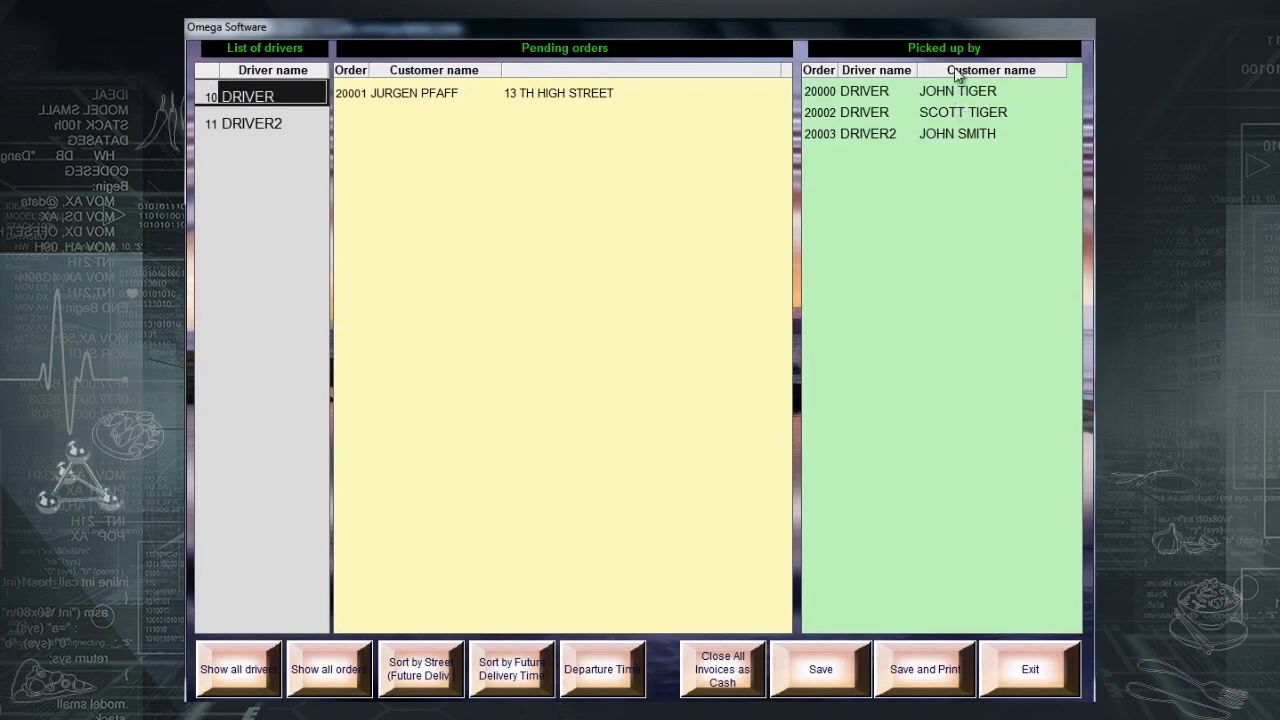
pyautogui.click(1003, 678)
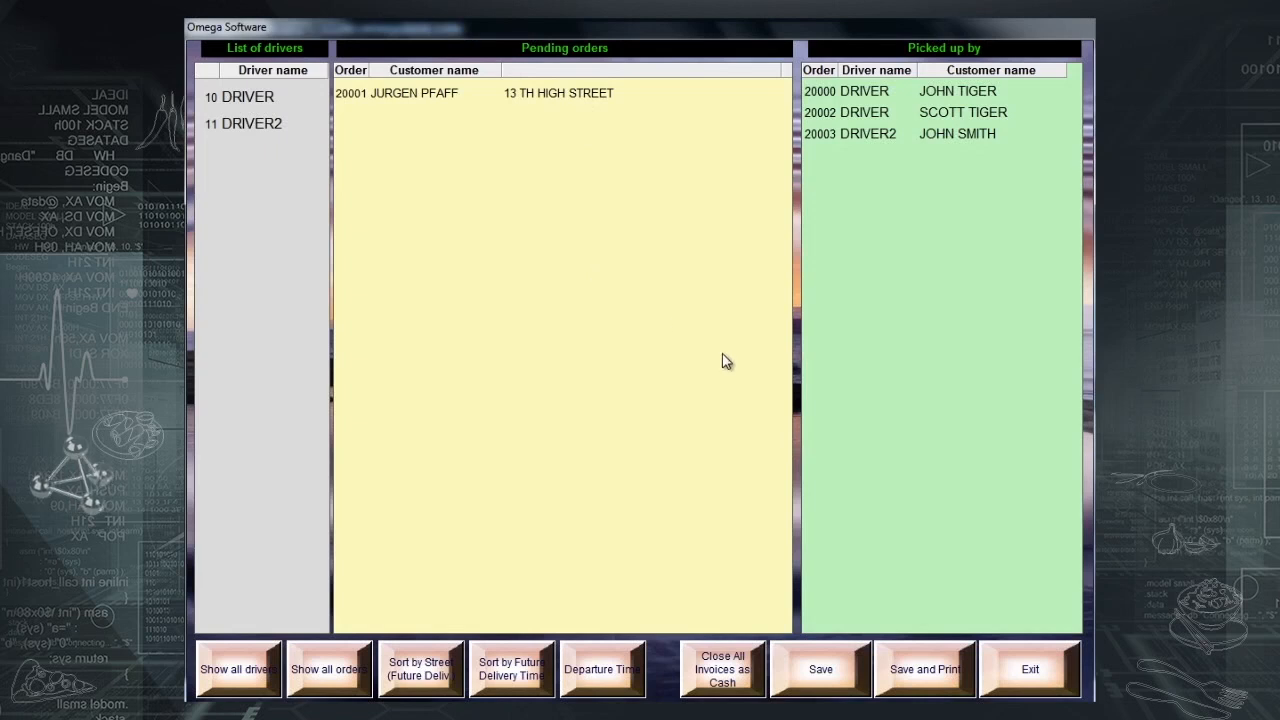
pyautogui.click(1008, 665)
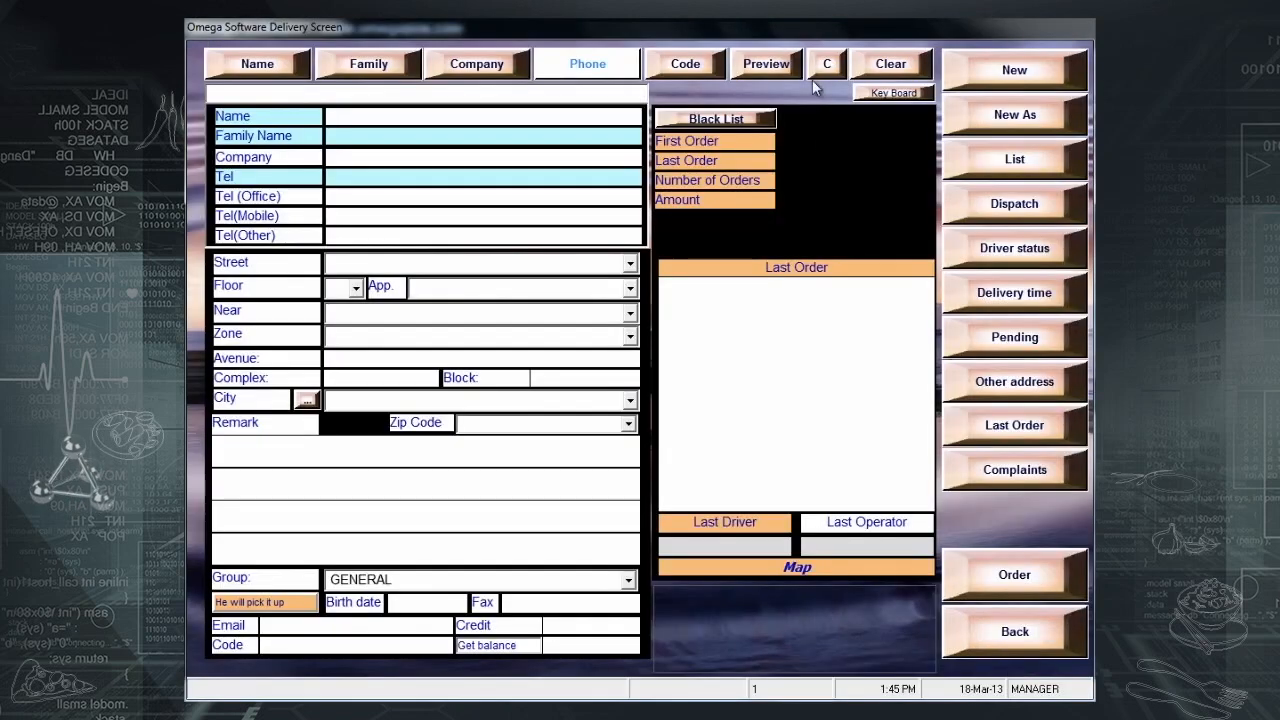
pyautogui.click(768, 62)
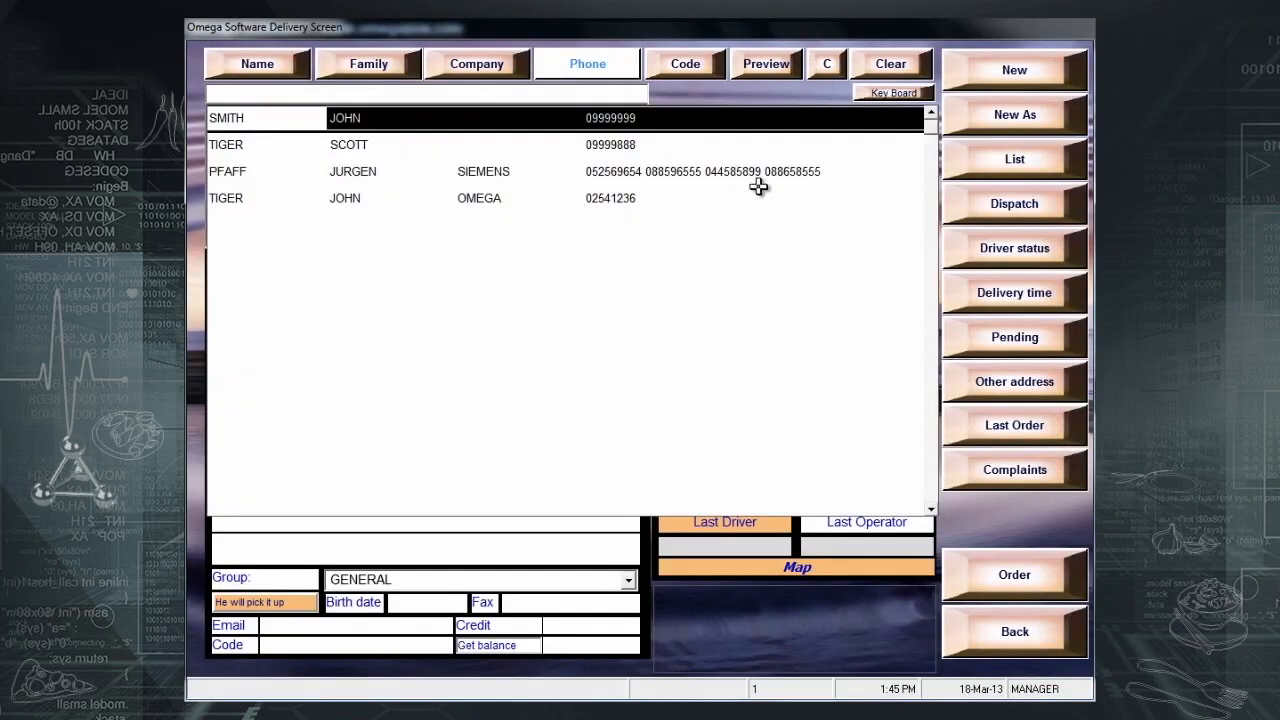
pyautogui.click(448, 172)
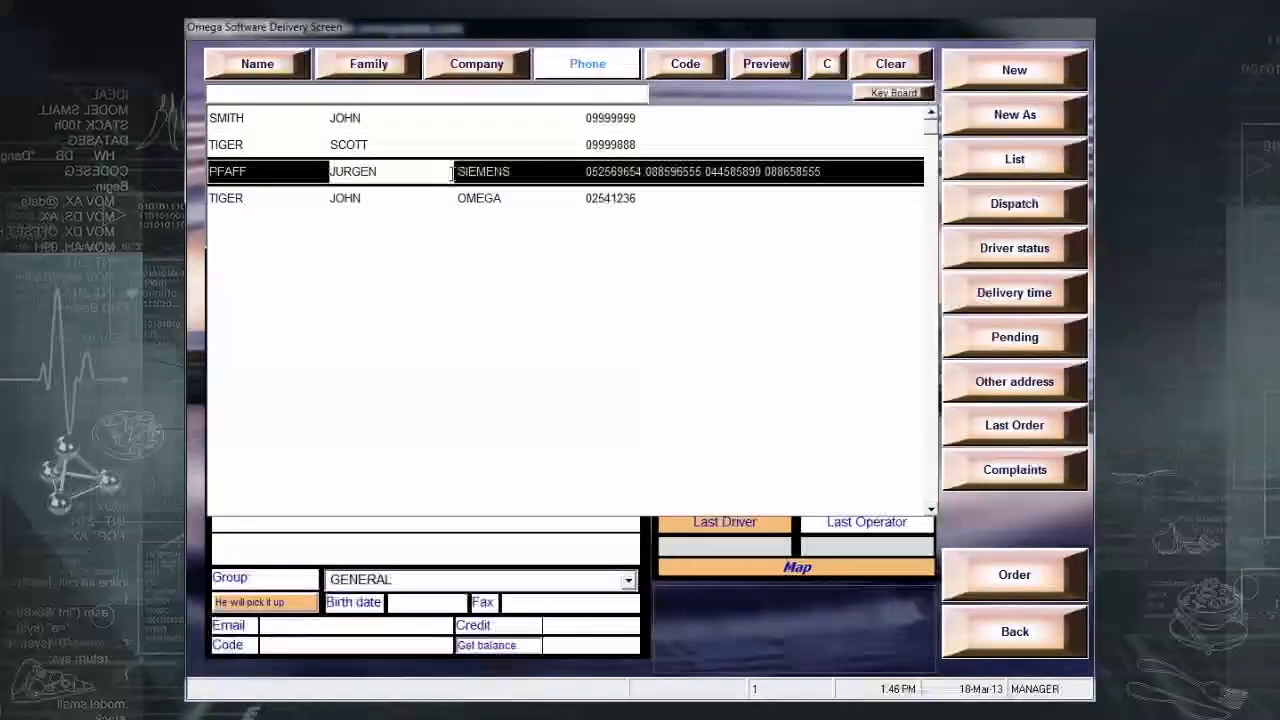
pyautogui.doubleClick(448, 172)
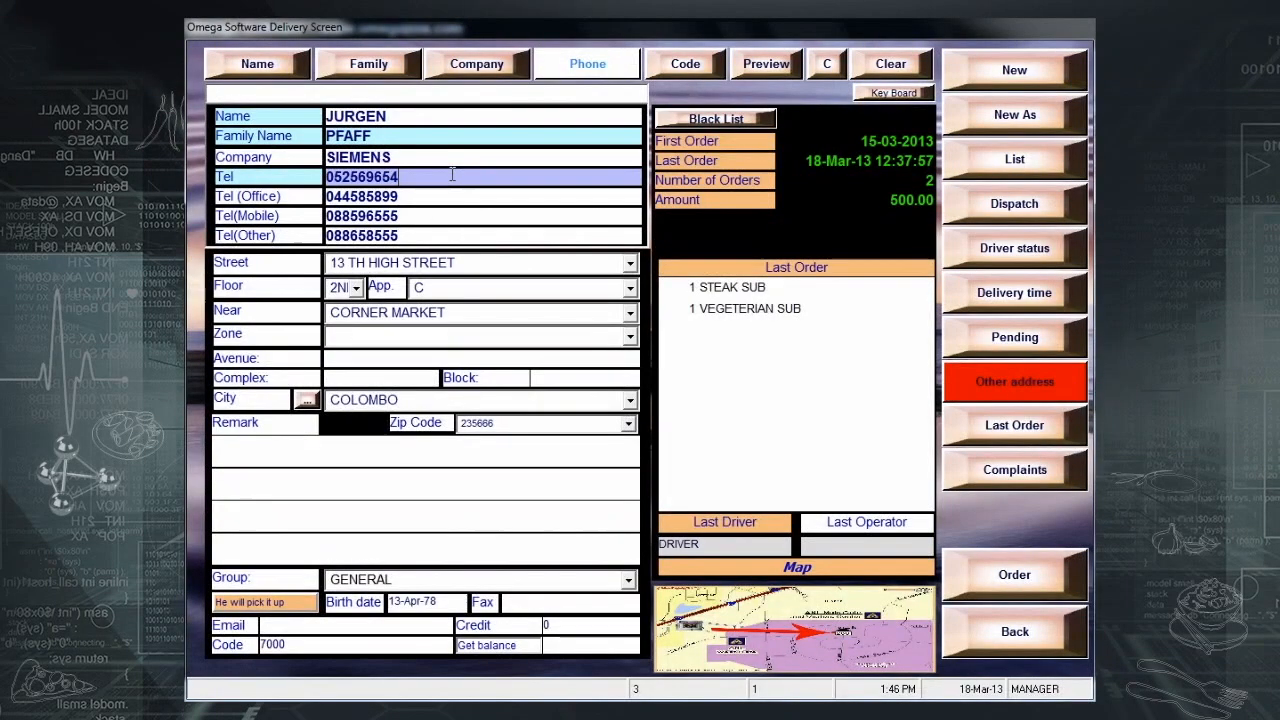
pyautogui.click(989, 574)
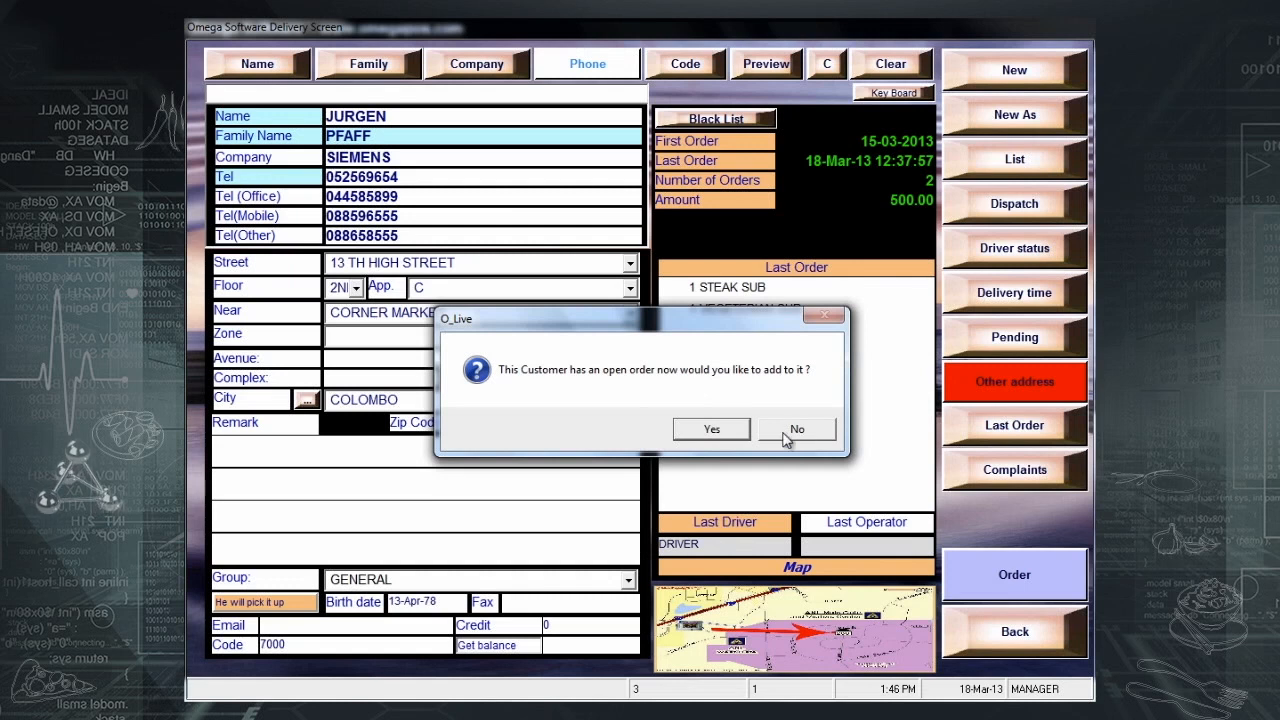
pyautogui.click(735, 432)
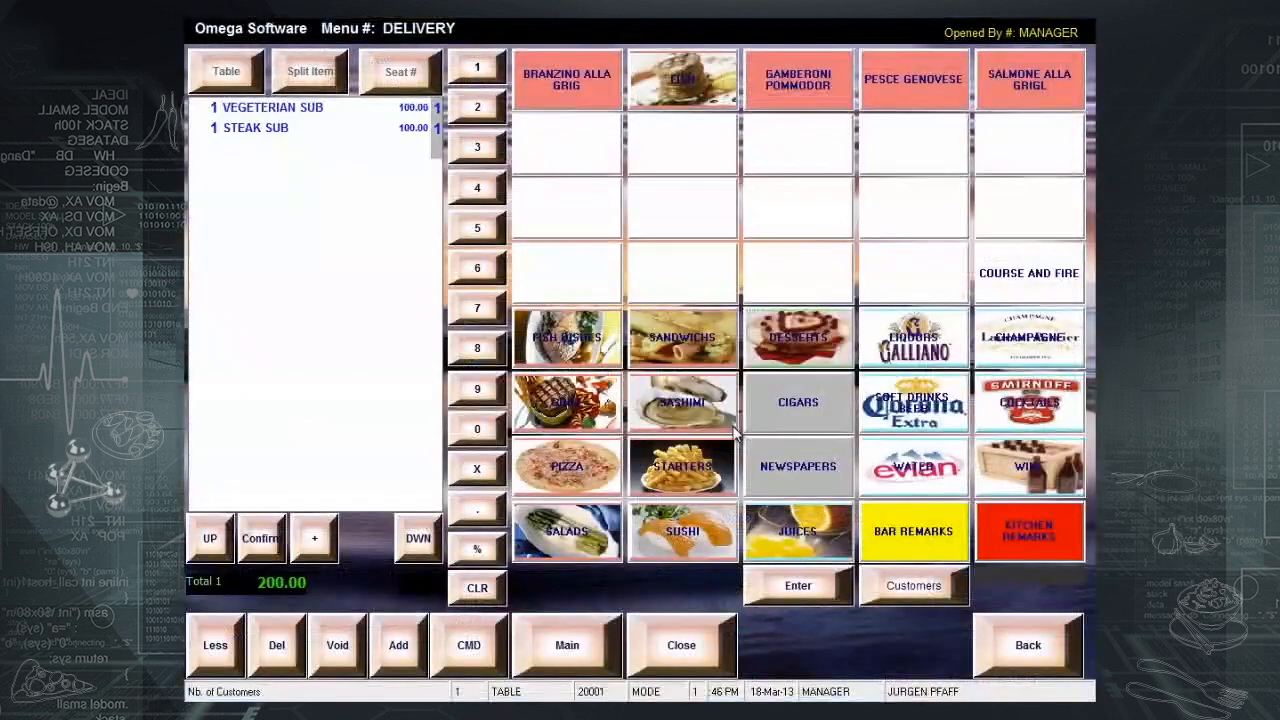
pyautogui.click(565, 76)
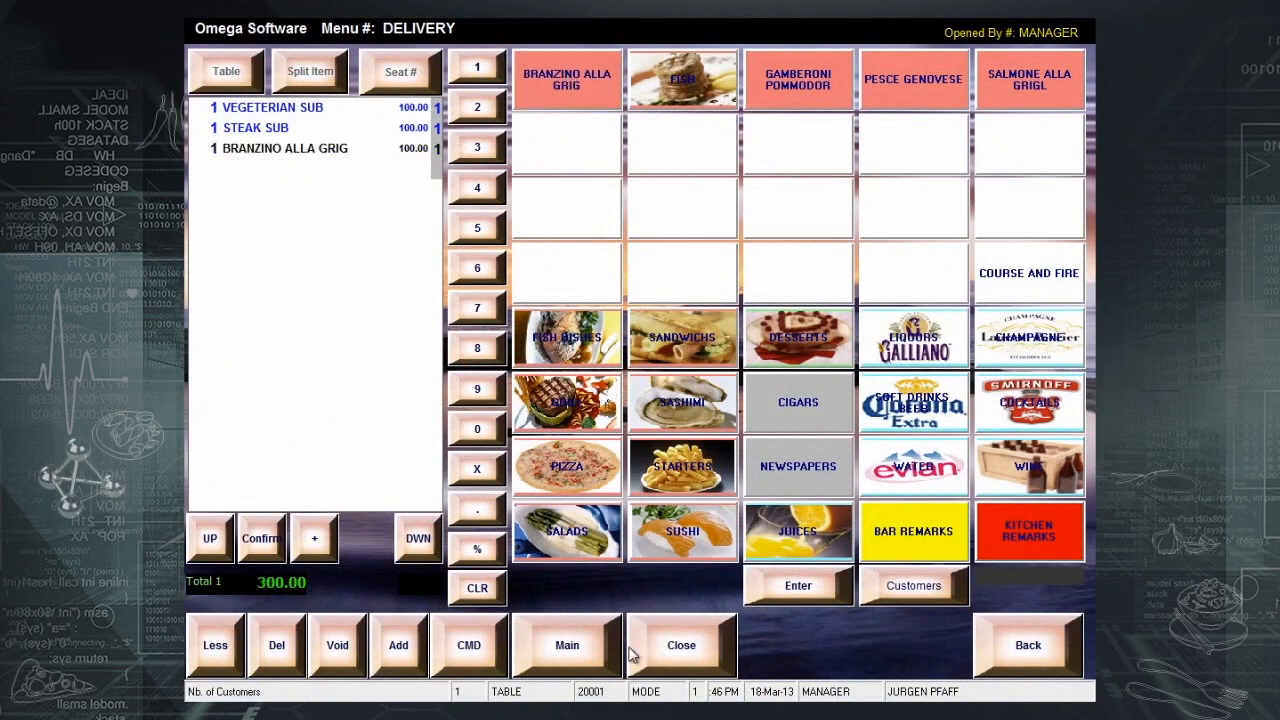
pyautogui.click(676, 658)
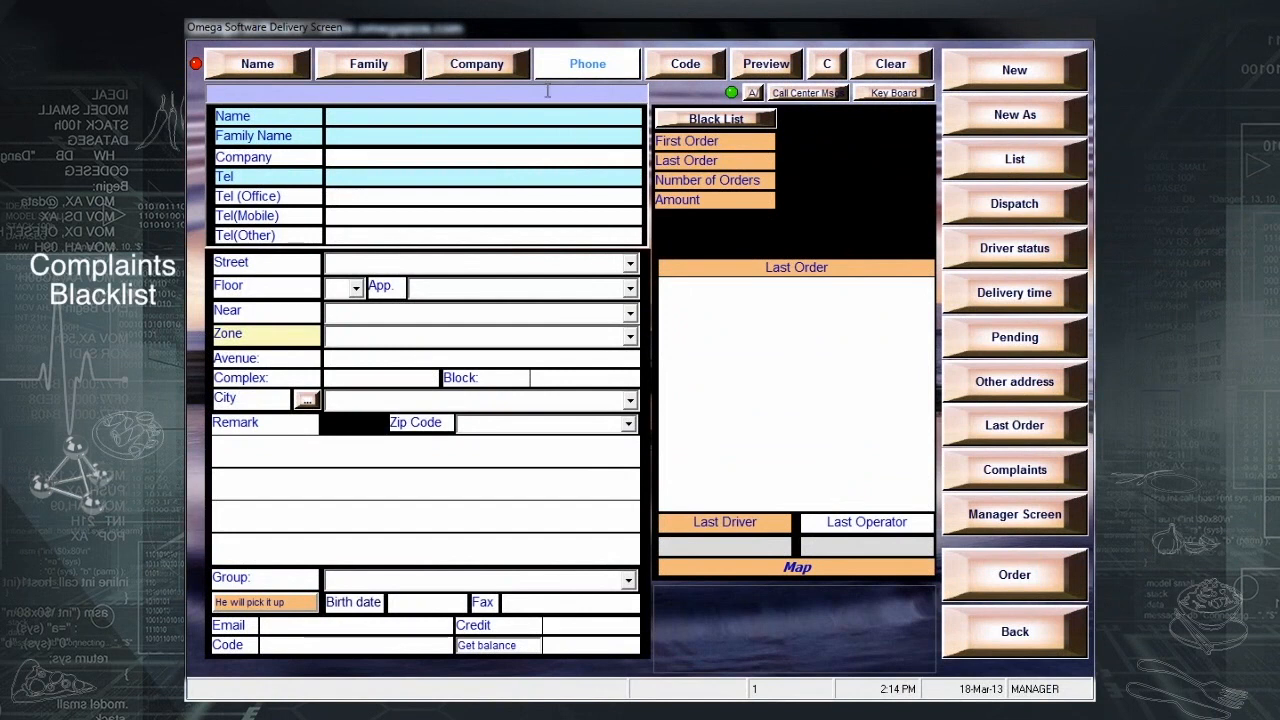
# - Search customers by phone value 0 and open the top result's record
pyautogui.click(576, 72)
pyautogui.click(522, 450)
pyautogui.click(632, 532)
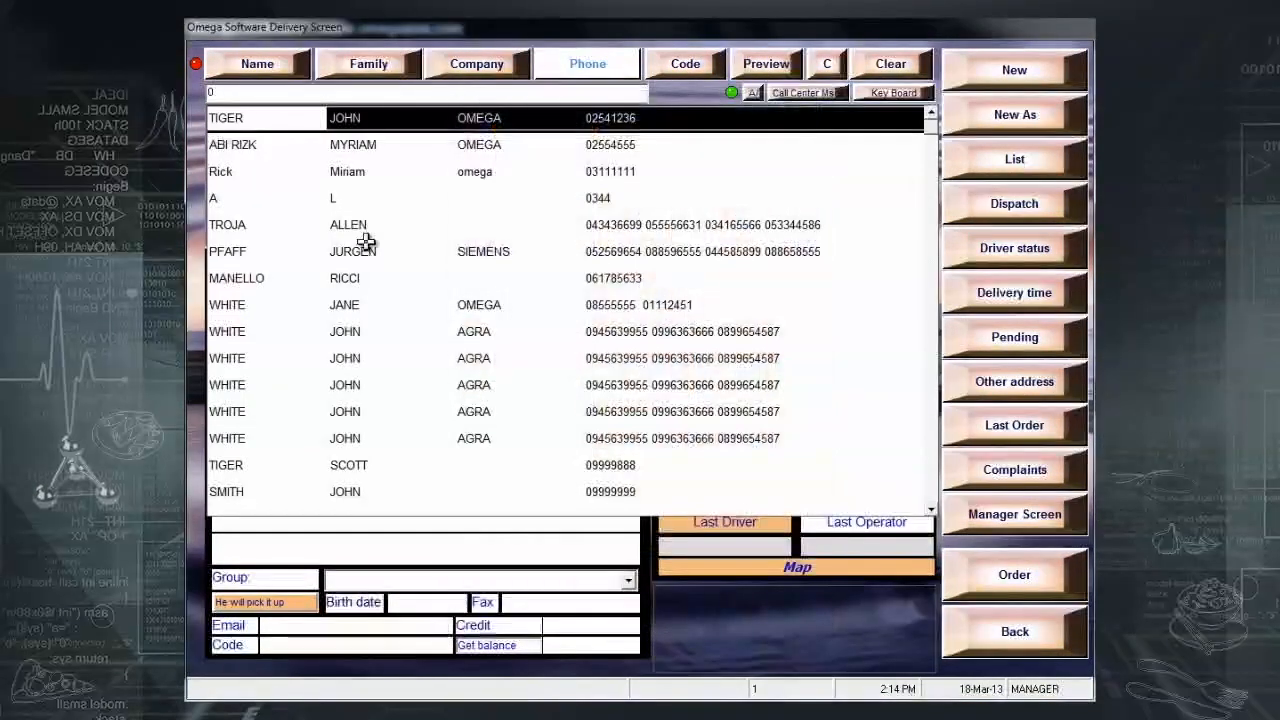
pyautogui.click(355, 118)
pyautogui.click(355, 118)
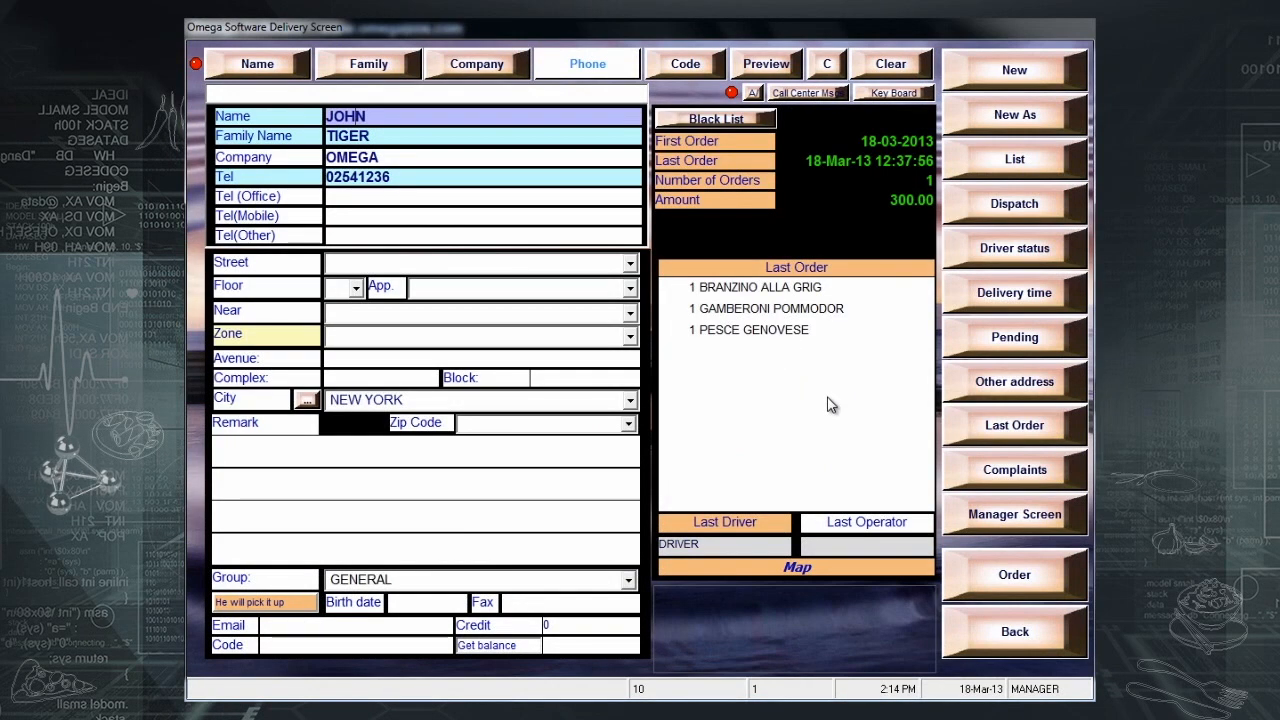
# - Log a COLD FOOD complaint for this customer and save it
pyautogui.click(1020, 473)
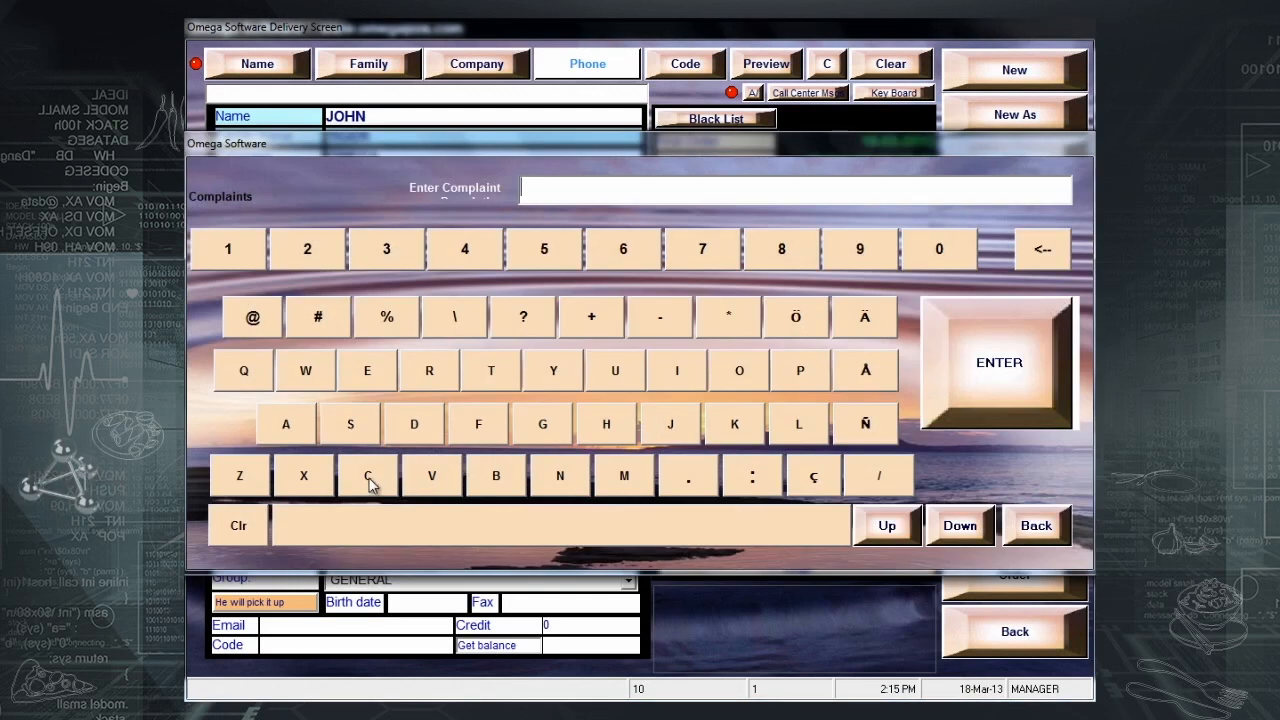
pyautogui.click(369, 480)
pyautogui.click(739, 372)
pyautogui.click(798, 424)
pyautogui.click(414, 424)
pyautogui.click(474, 540)
pyautogui.click(478, 424)
pyautogui.doubleClick(739, 370)
pyautogui.click(414, 424)
pyautogui.click(995, 362)
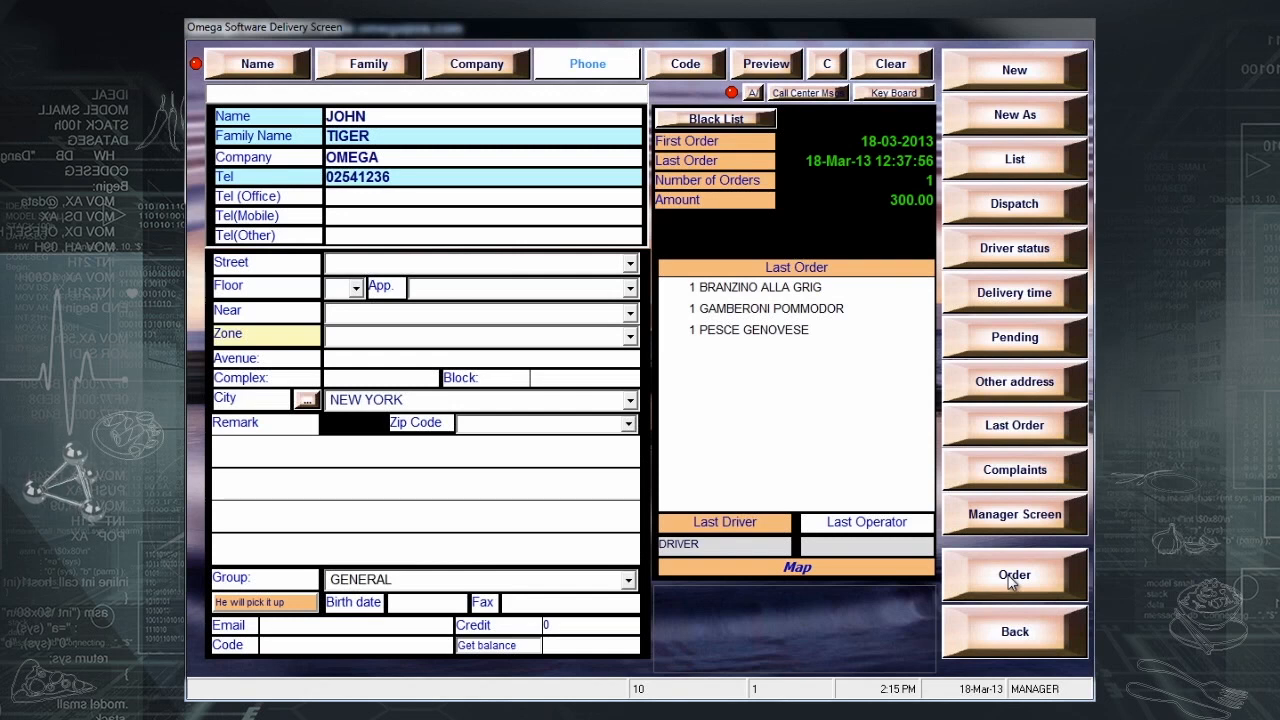
# - Toggle the Black List flag on the open customer's record, returning to an empty delivery form
pyautogui.click(717, 123)
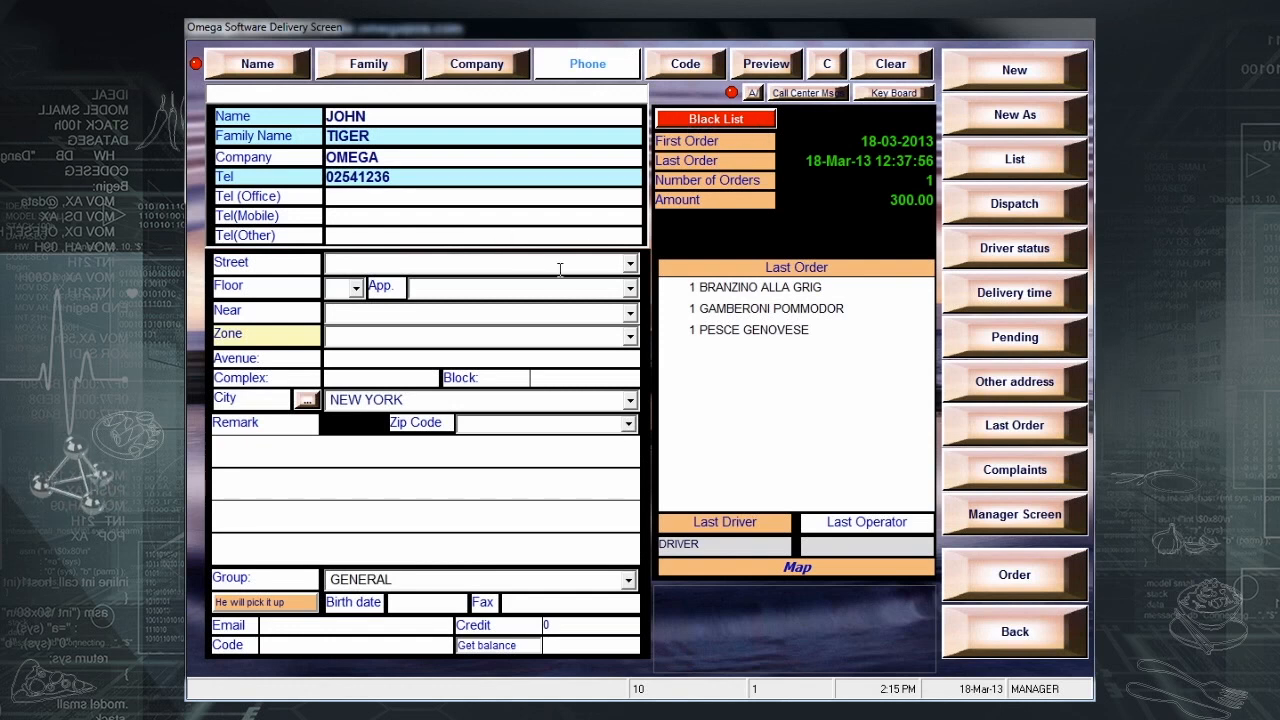
pyautogui.click(735, 121)
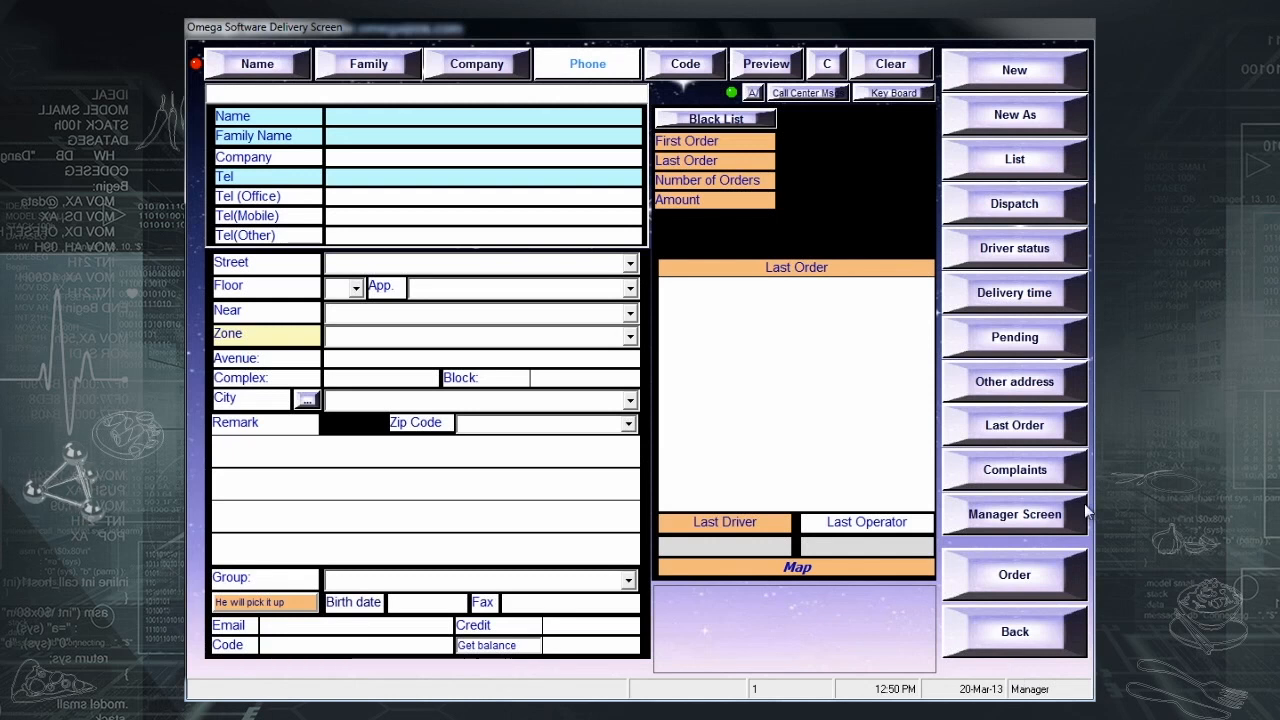
# - Settle delivery order 20004 with 400 in cash and dismiss the 70.00 change notice
pyautogui.click(988, 177)
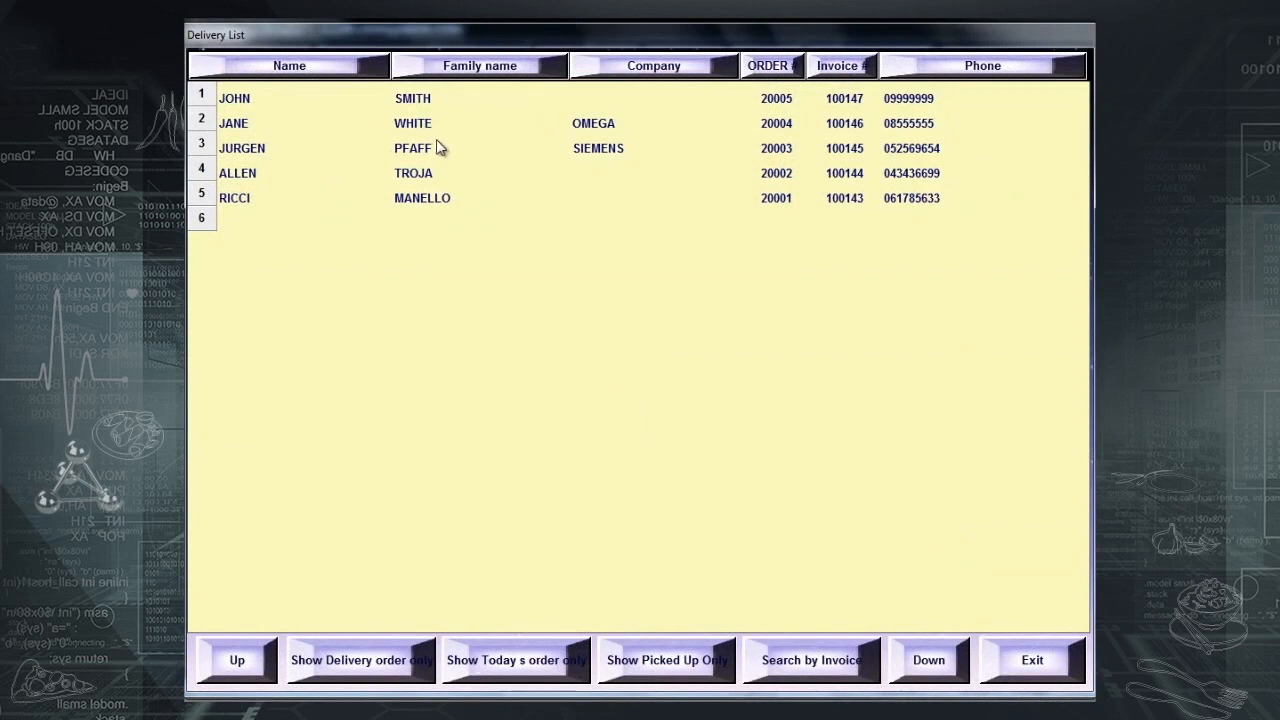
pyautogui.click(436, 128)
pyautogui.doubleClick(448, 120)
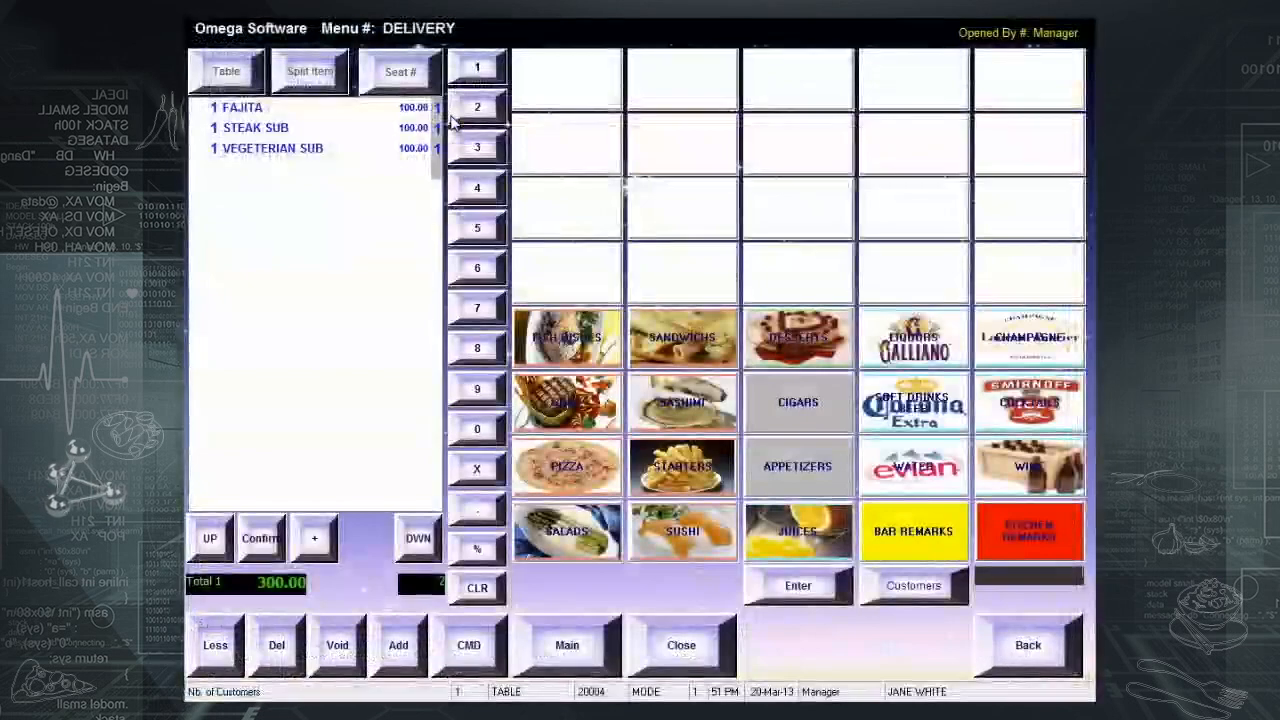
pyautogui.click(685, 651)
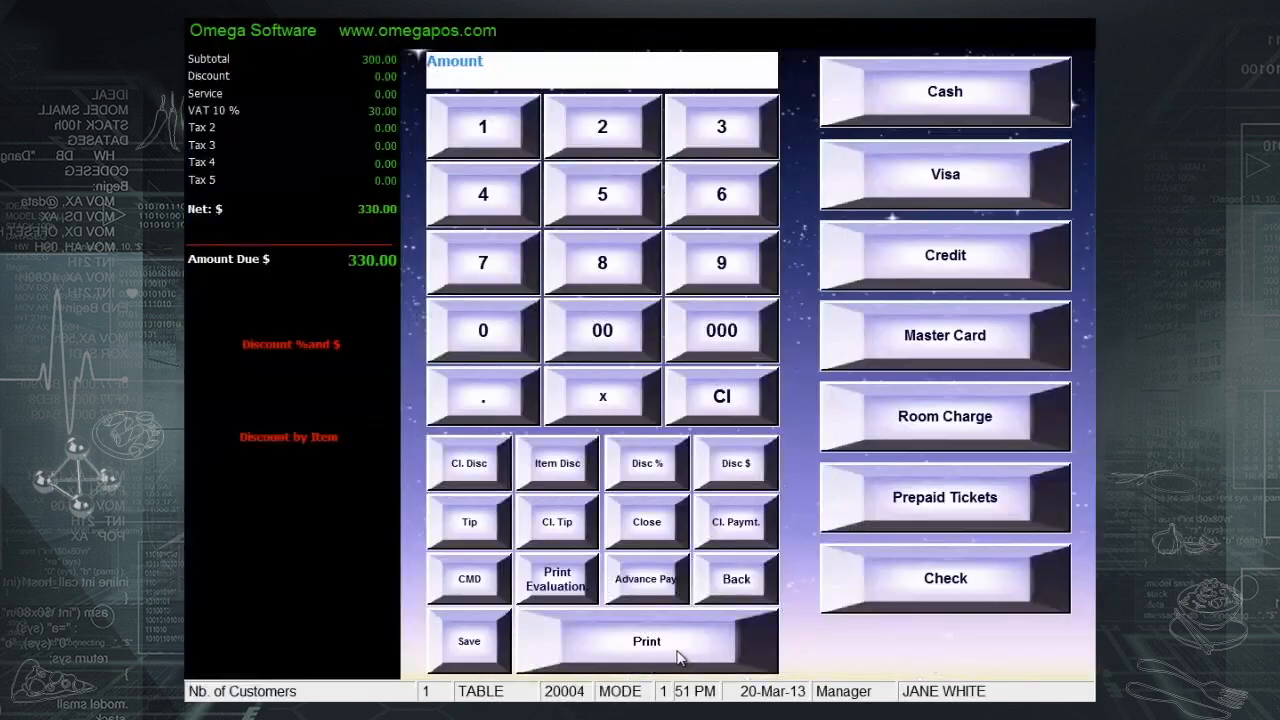
pyautogui.click(513, 193)
pyautogui.click(637, 322)
pyautogui.click(978, 90)
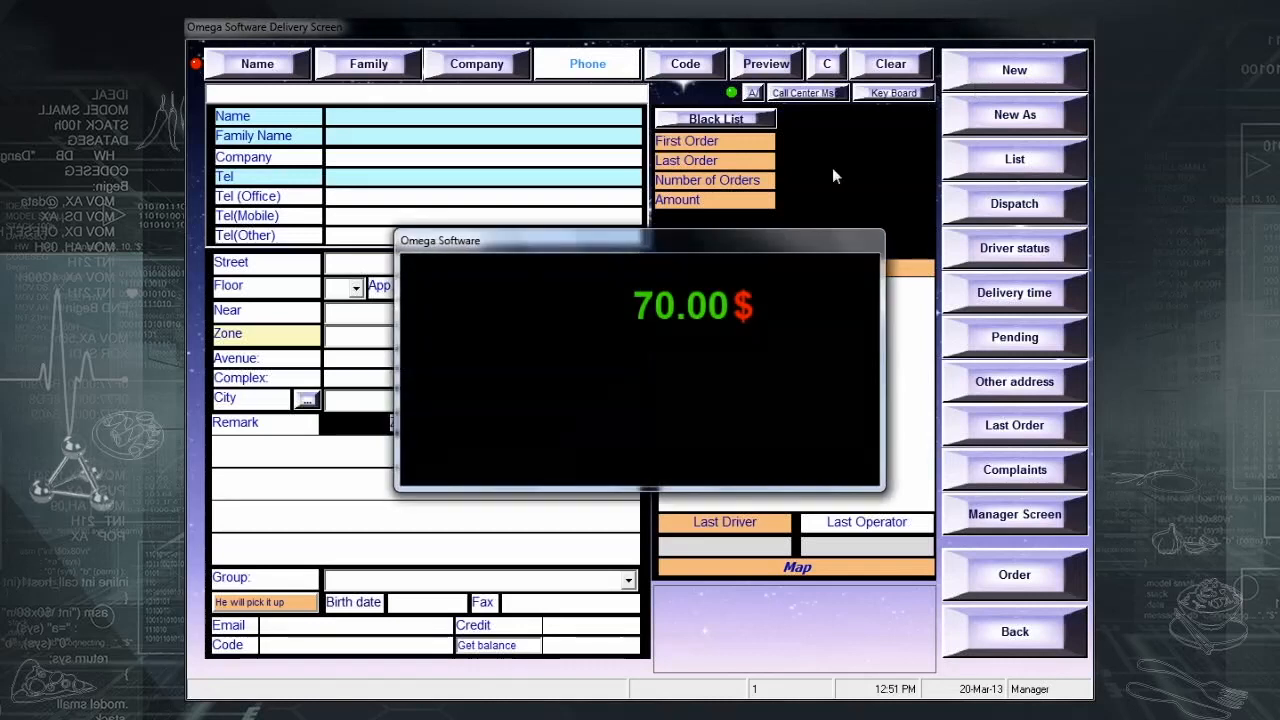
pyautogui.click(752, 378)
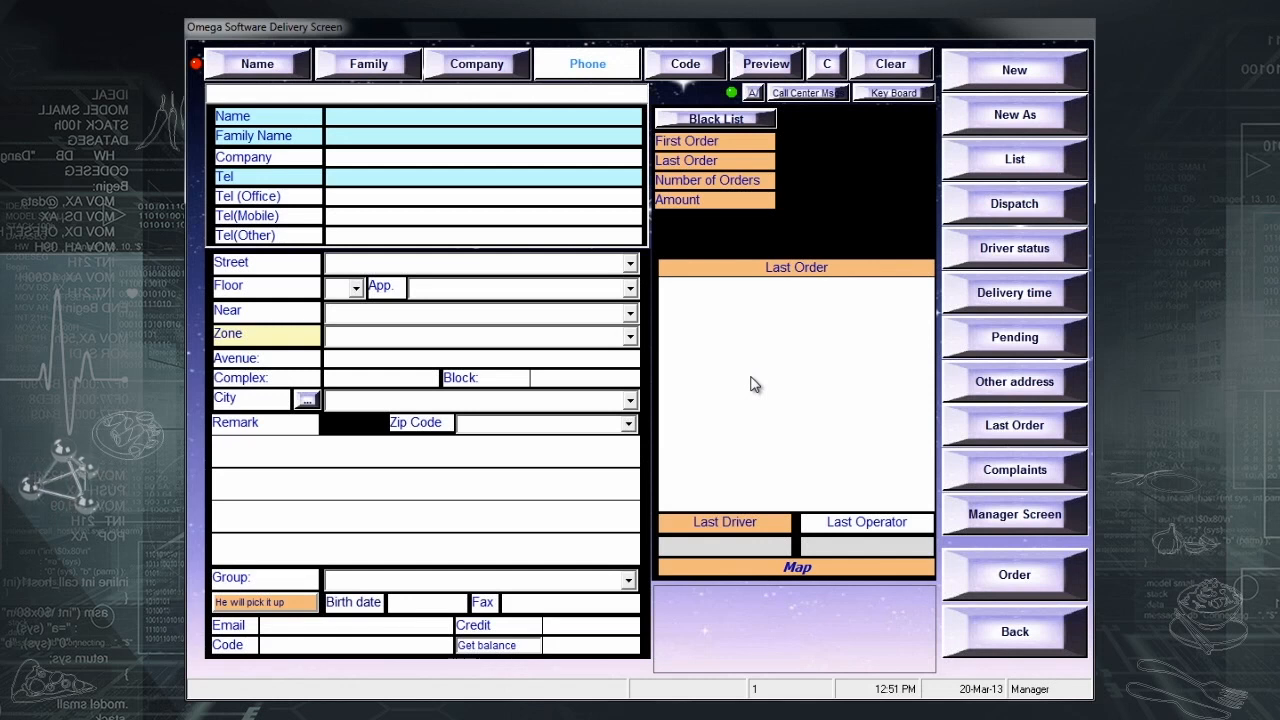
# - Close all of Driver 1's invoices as cash using Close Selected Drivers, confirming each prompt
pyautogui.click(1003, 216)
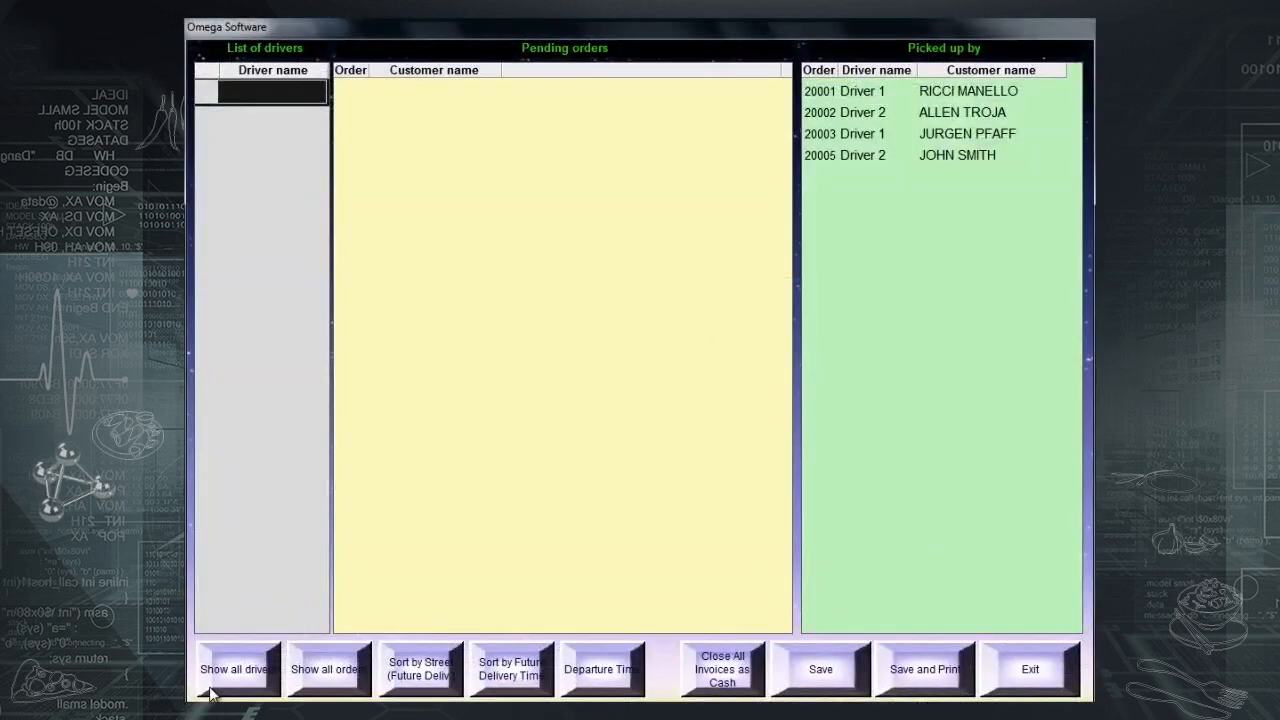
pyautogui.click(210, 688)
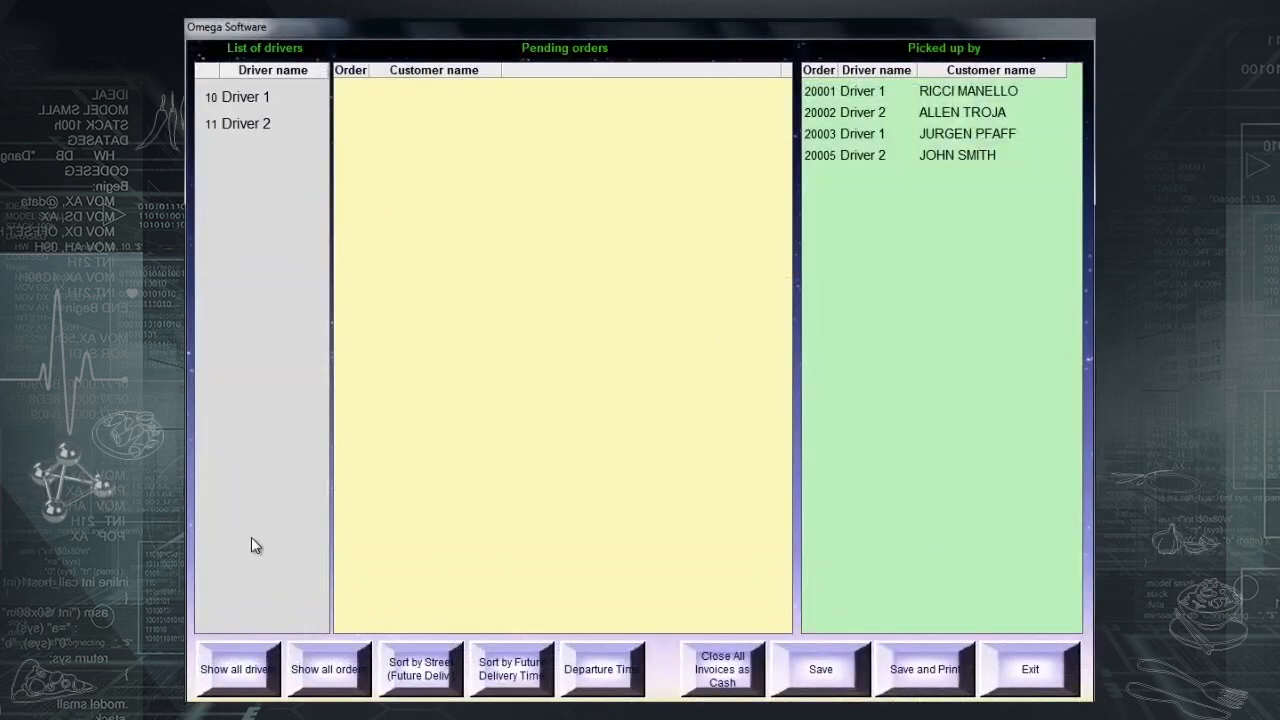
pyautogui.click(270, 103)
pyautogui.click(299, 90)
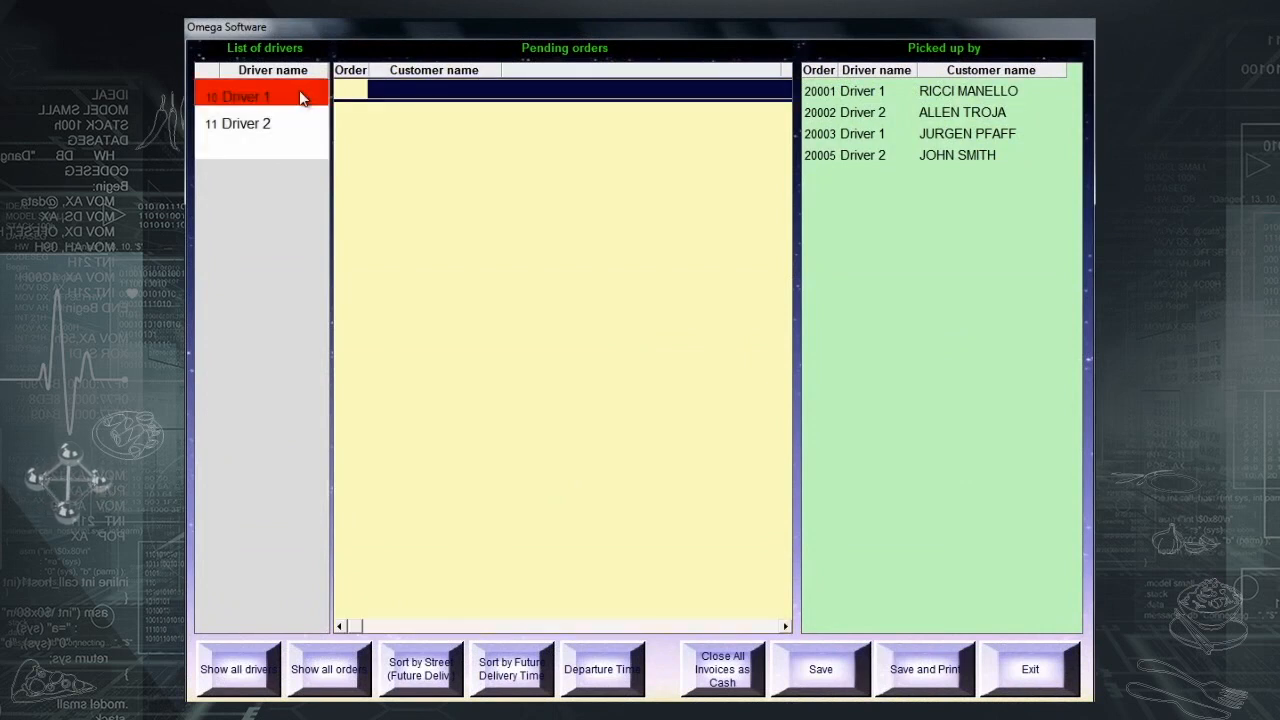
pyautogui.click(727, 683)
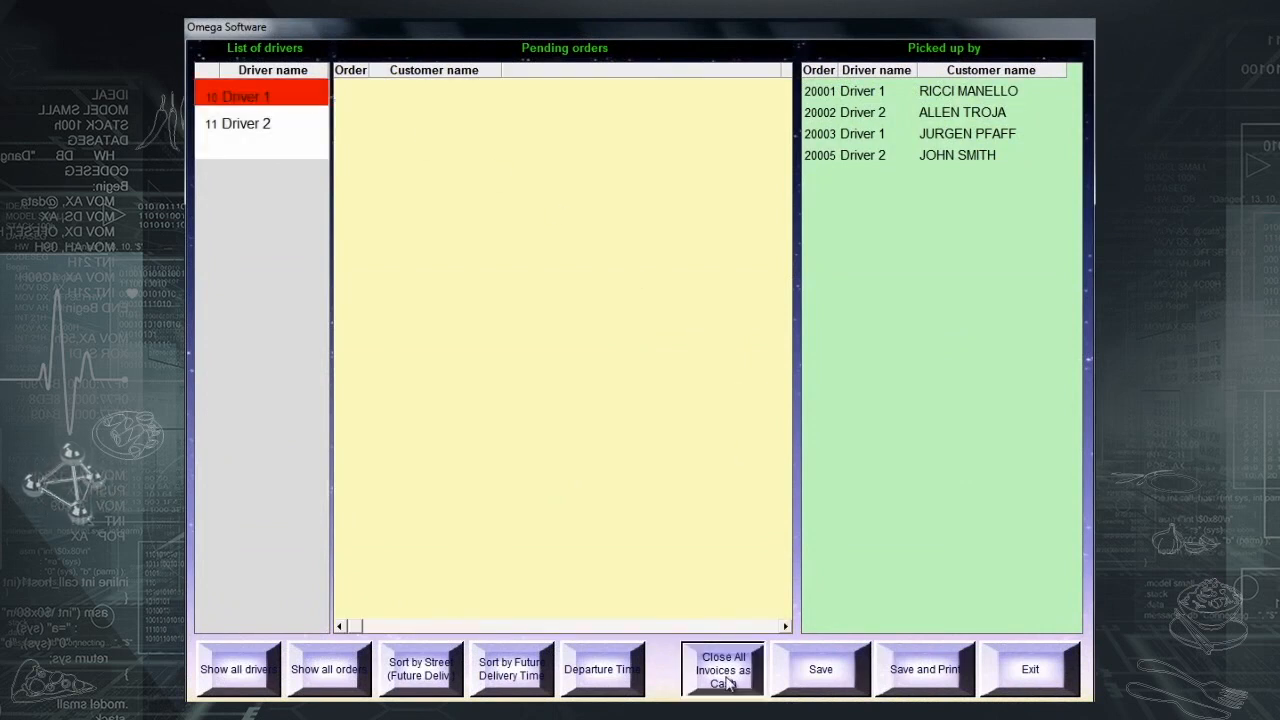
pyautogui.click(608, 360)
pyautogui.click(607, 357)
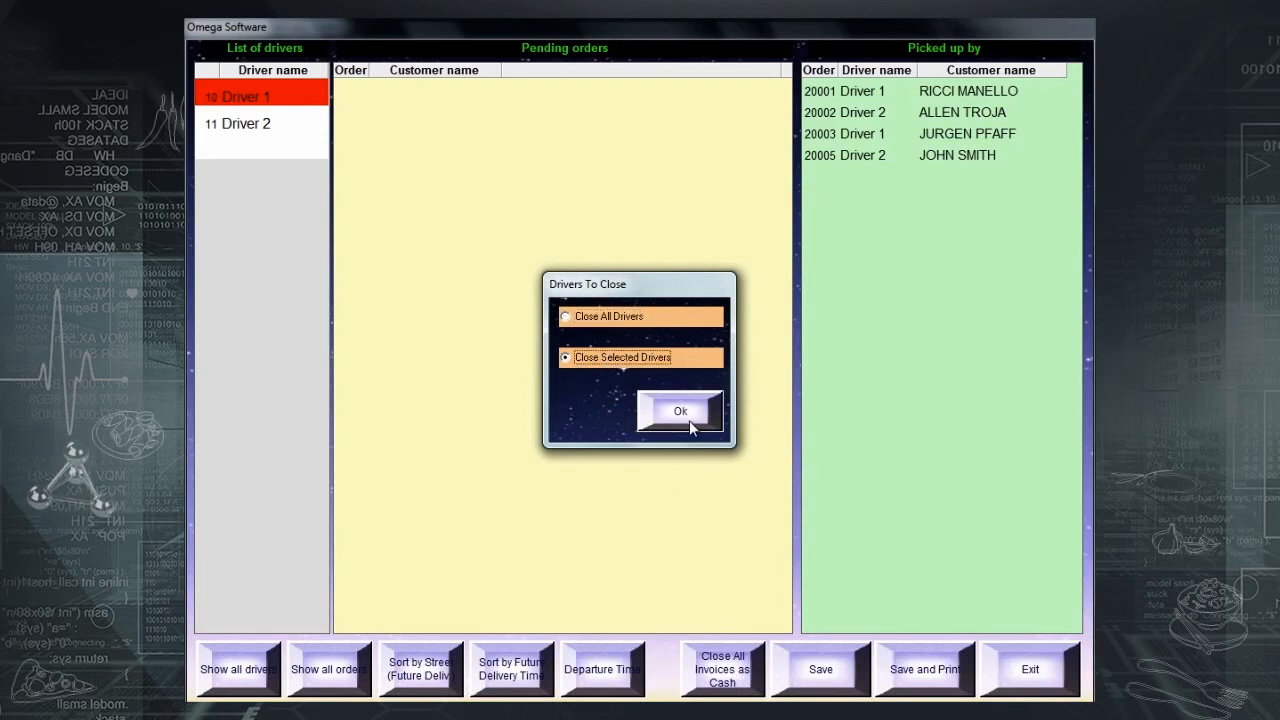
pyautogui.click(694, 422)
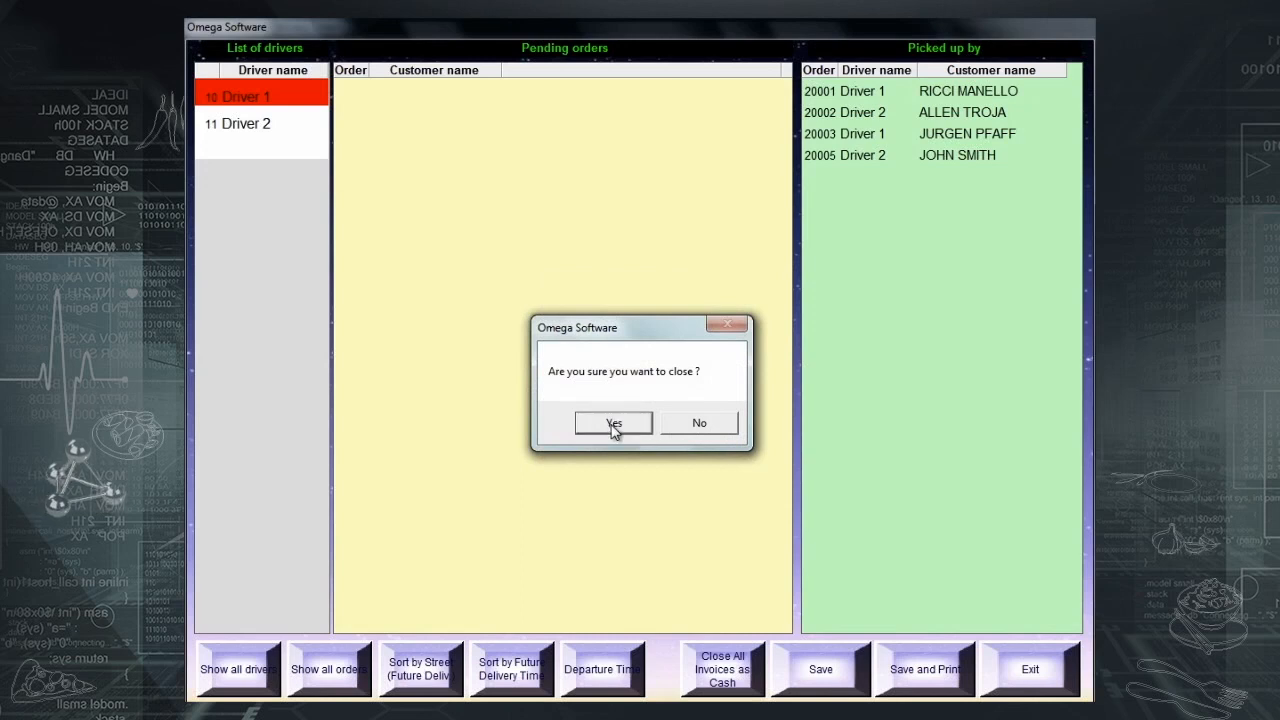
pyautogui.click(613, 424)
pyautogui.click(682, 430)
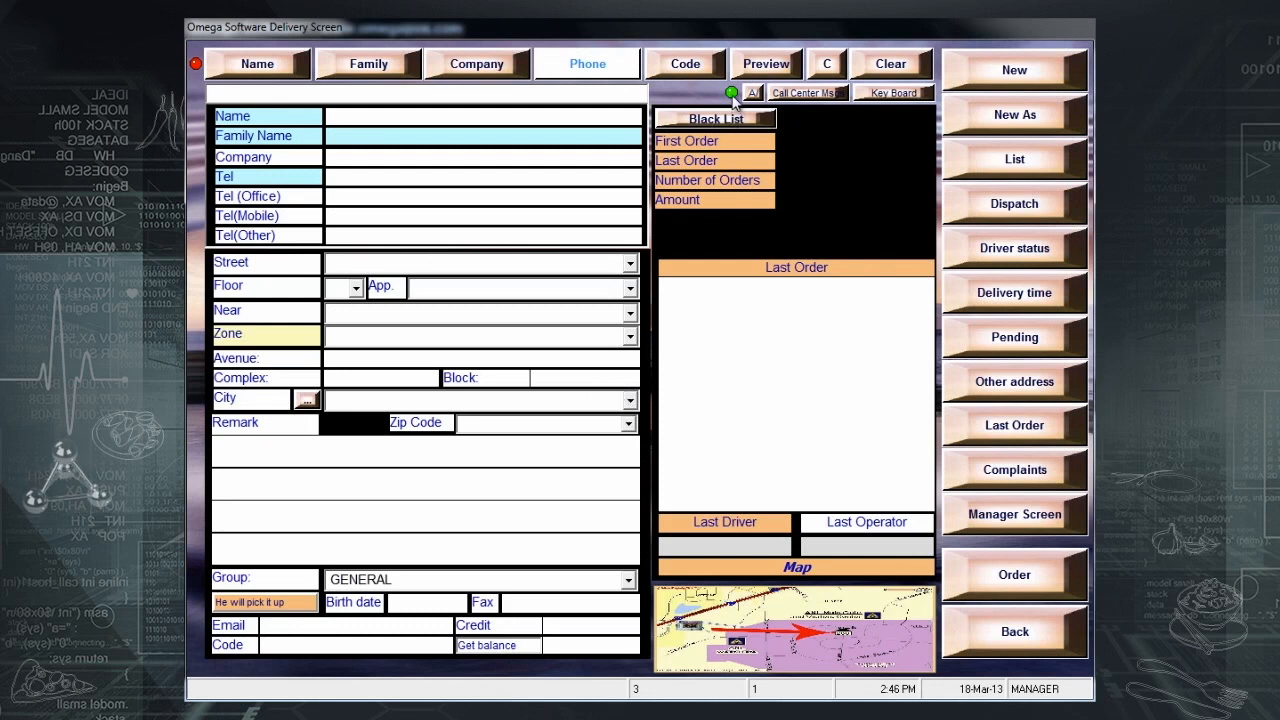
pyautogui.moveTo(734, 102)
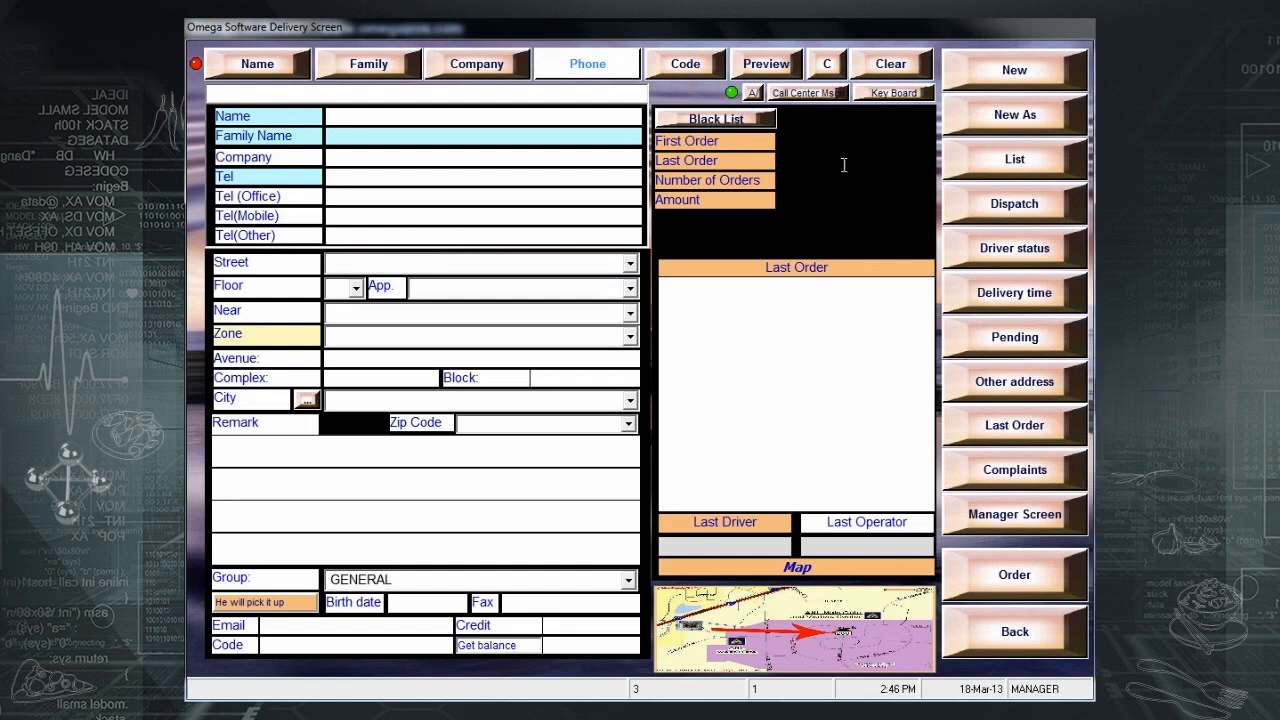
pyautogui.click(825, 94)
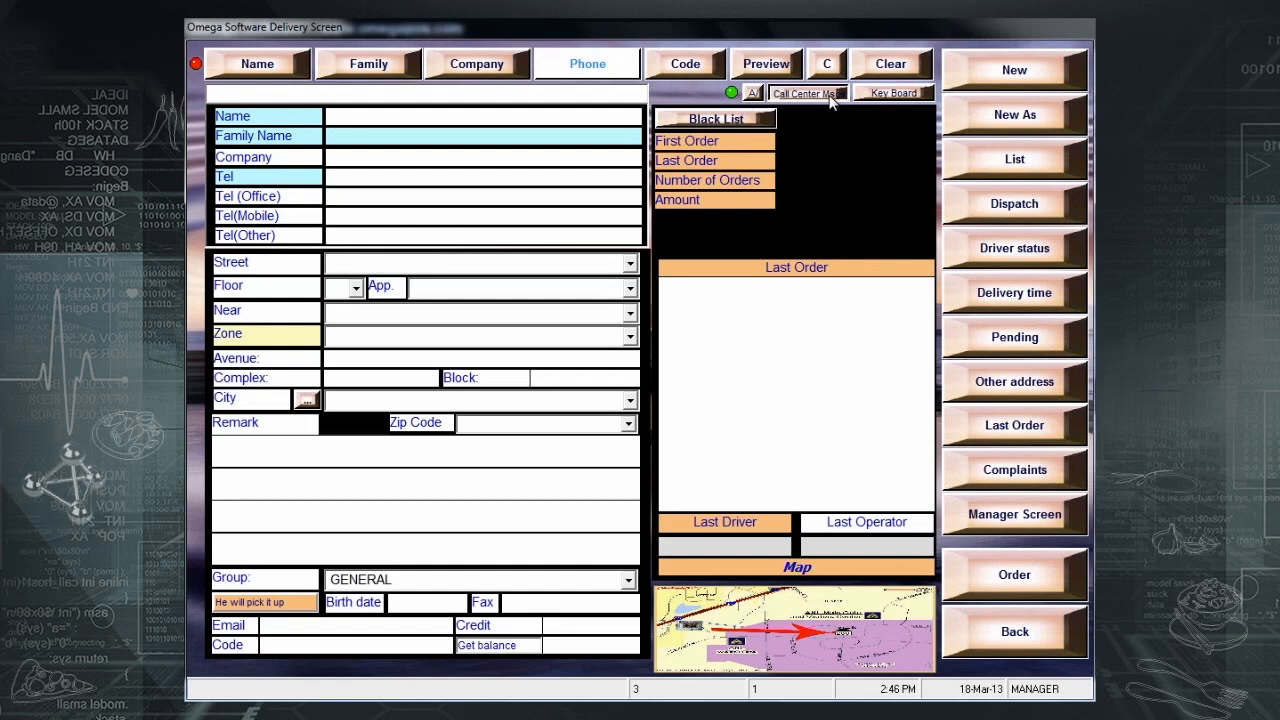
pyautogui.click(848, 541)
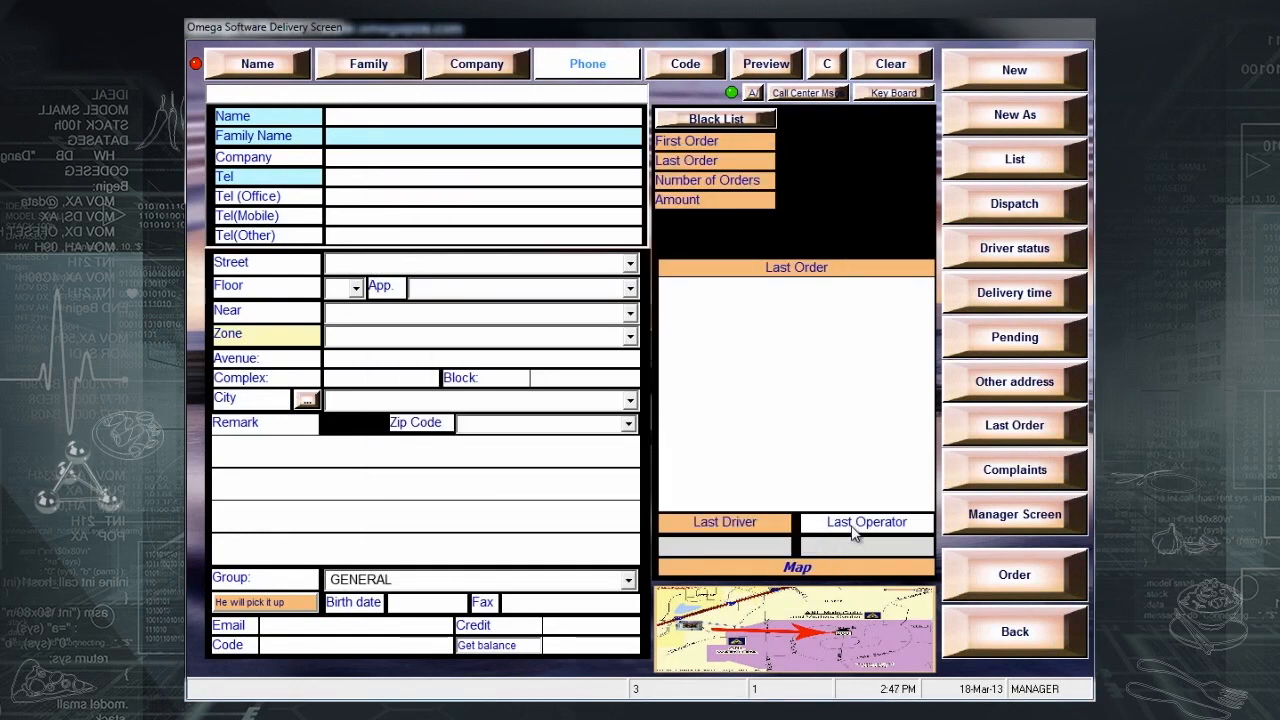
pyautogui.click(976, 518)
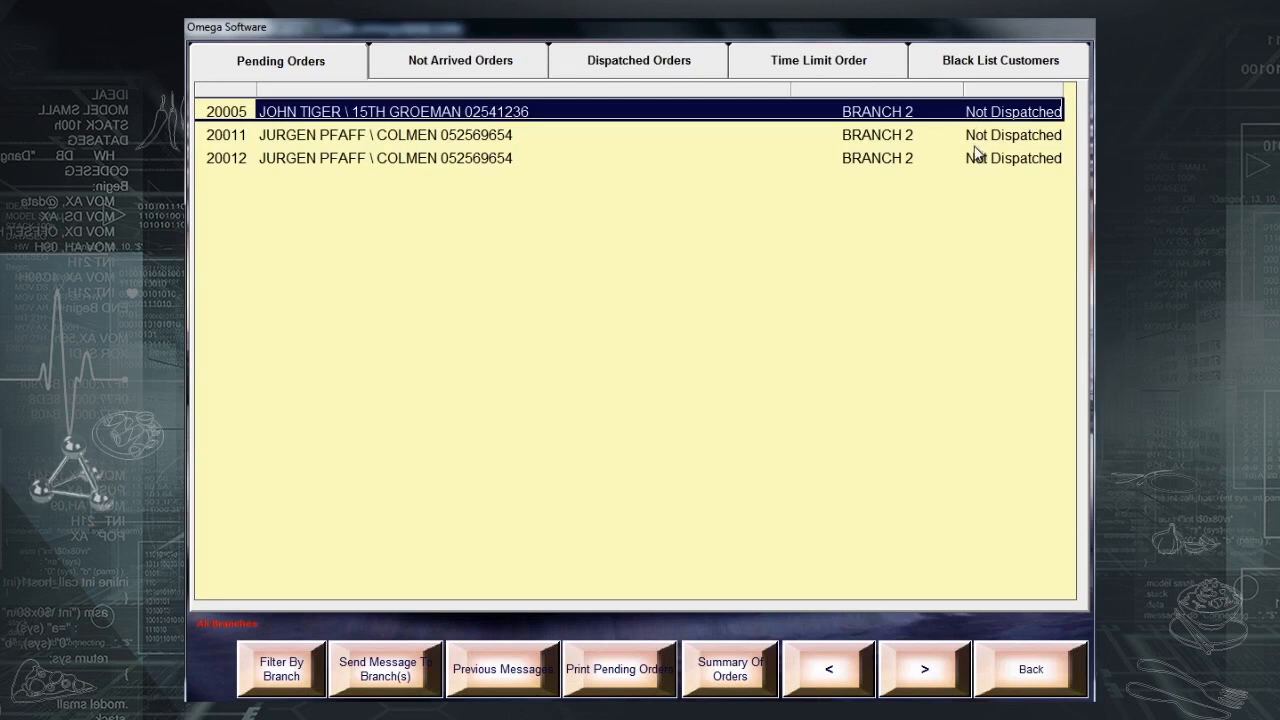
pyautogui.click(460, 64)
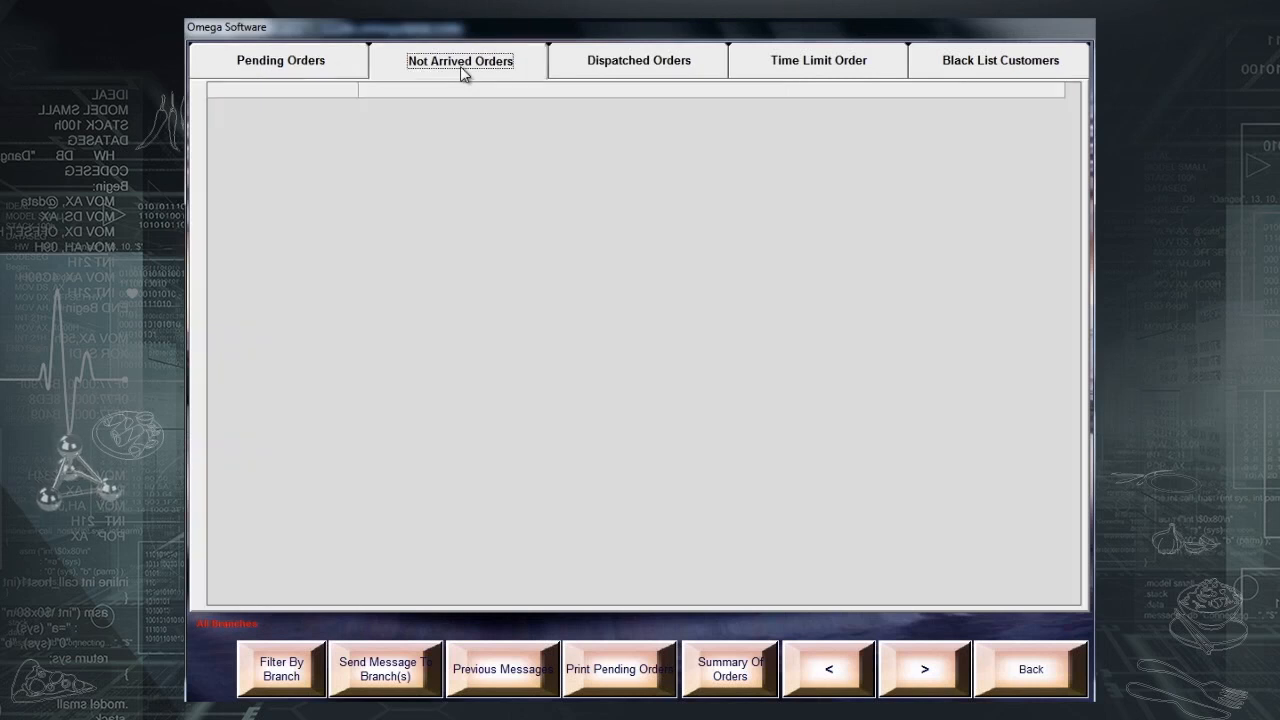
pyautogui.click(290, 67)
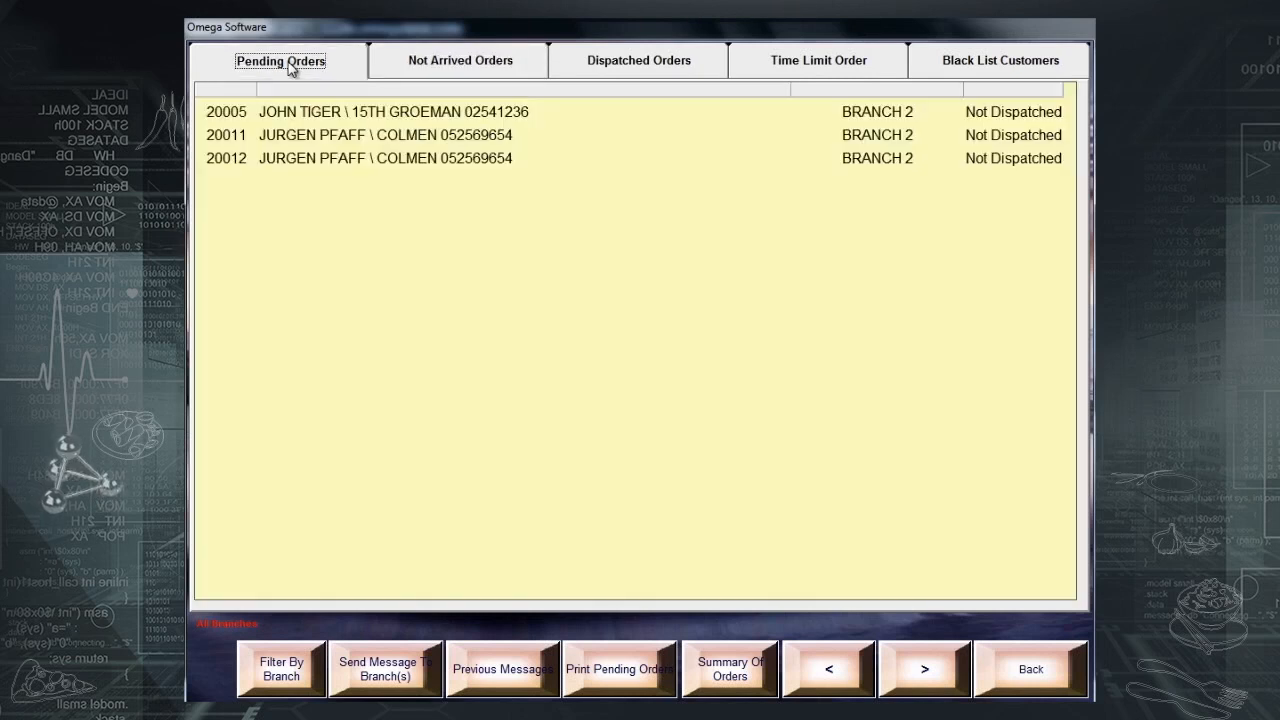
pyautogui.click(841, 67)
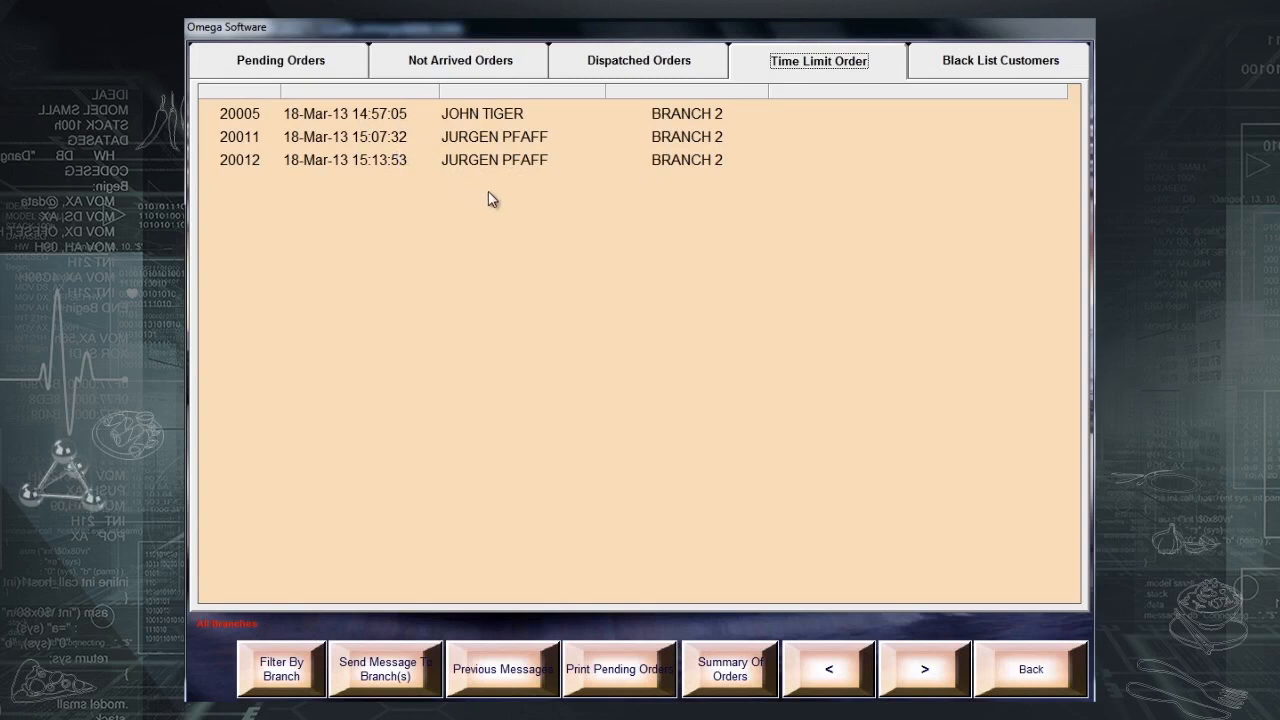
pyautogui.click(1018, 77)
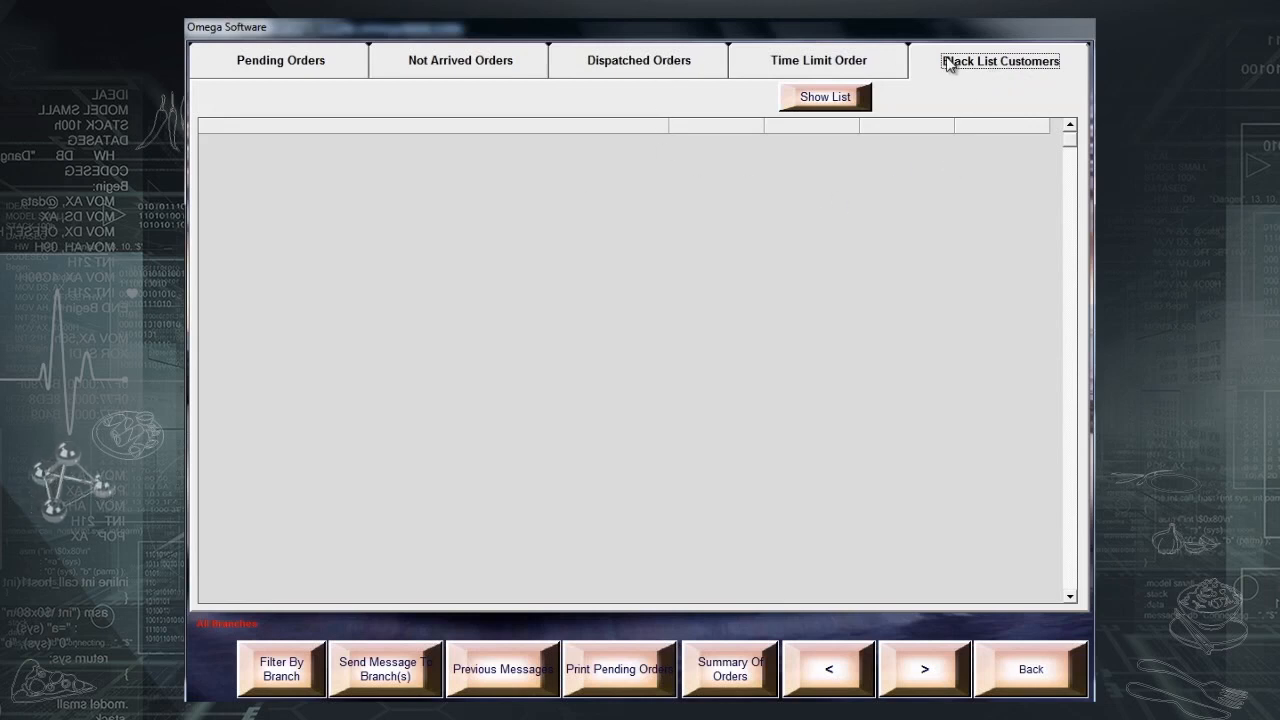
pyautogui.click(1026, 674)
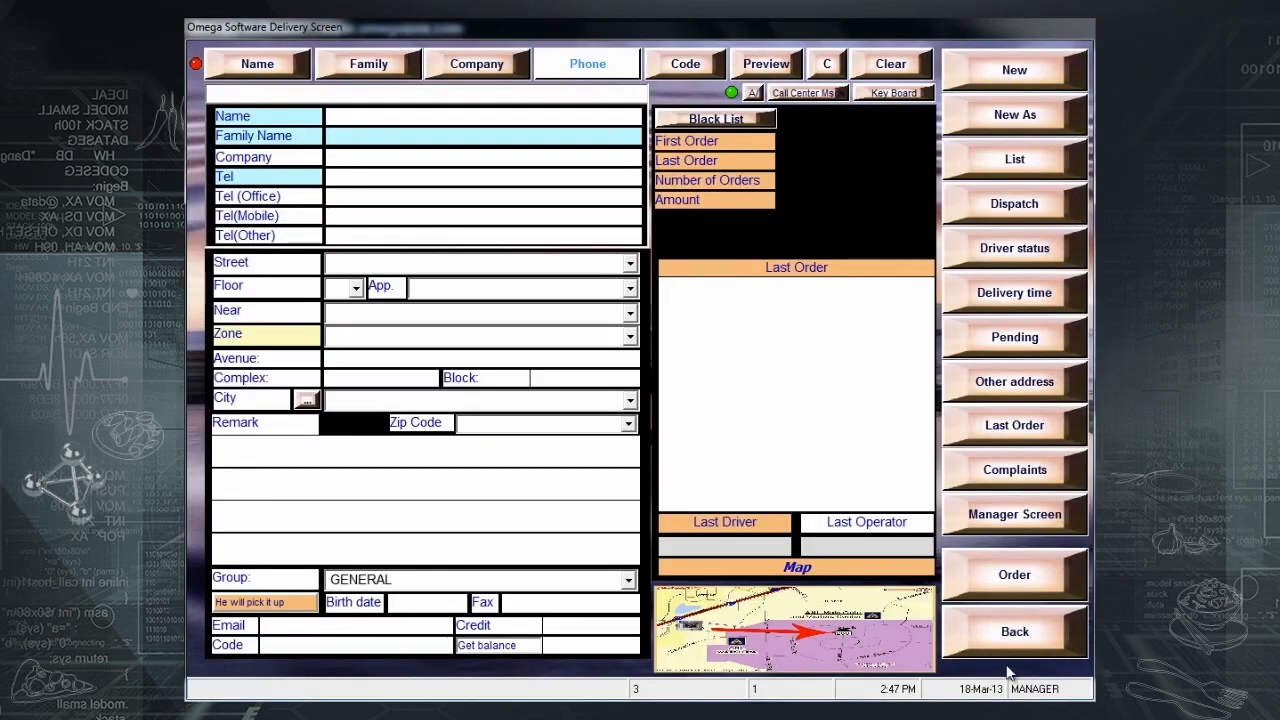